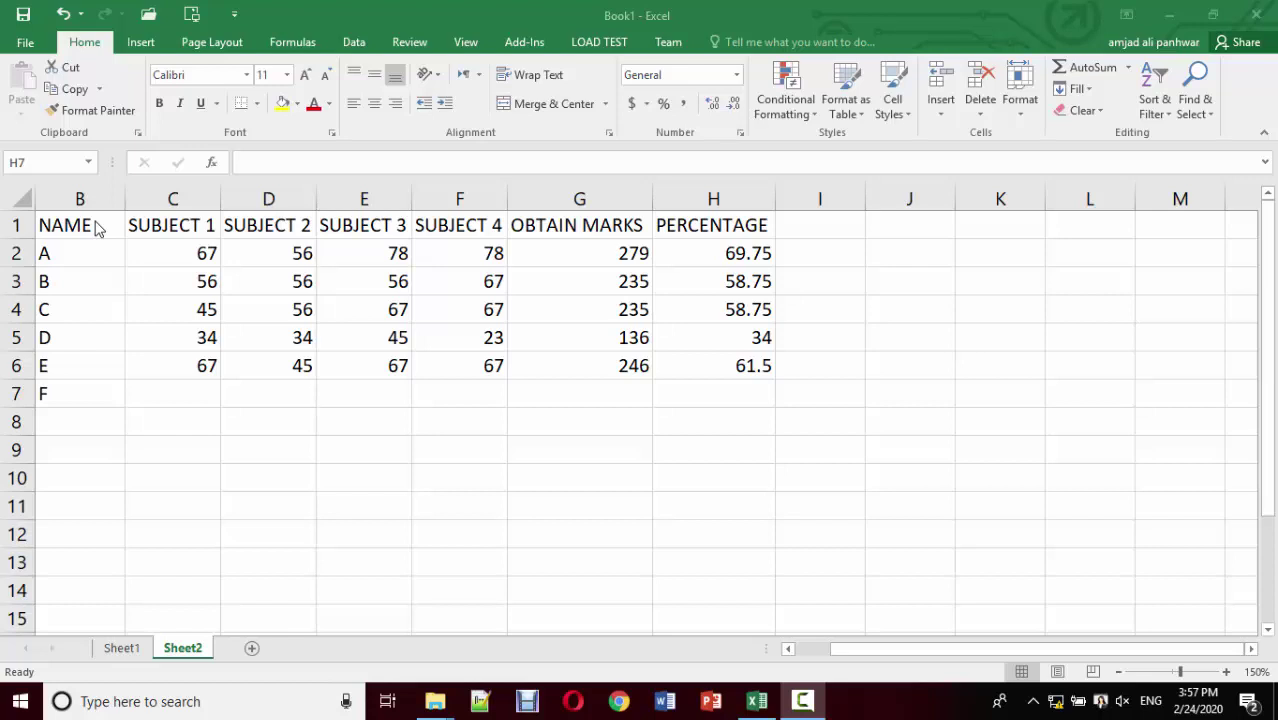
Step: Try a red SUBJECT 1 heading and a yellow fill on cell D3
left_click(190, 227)
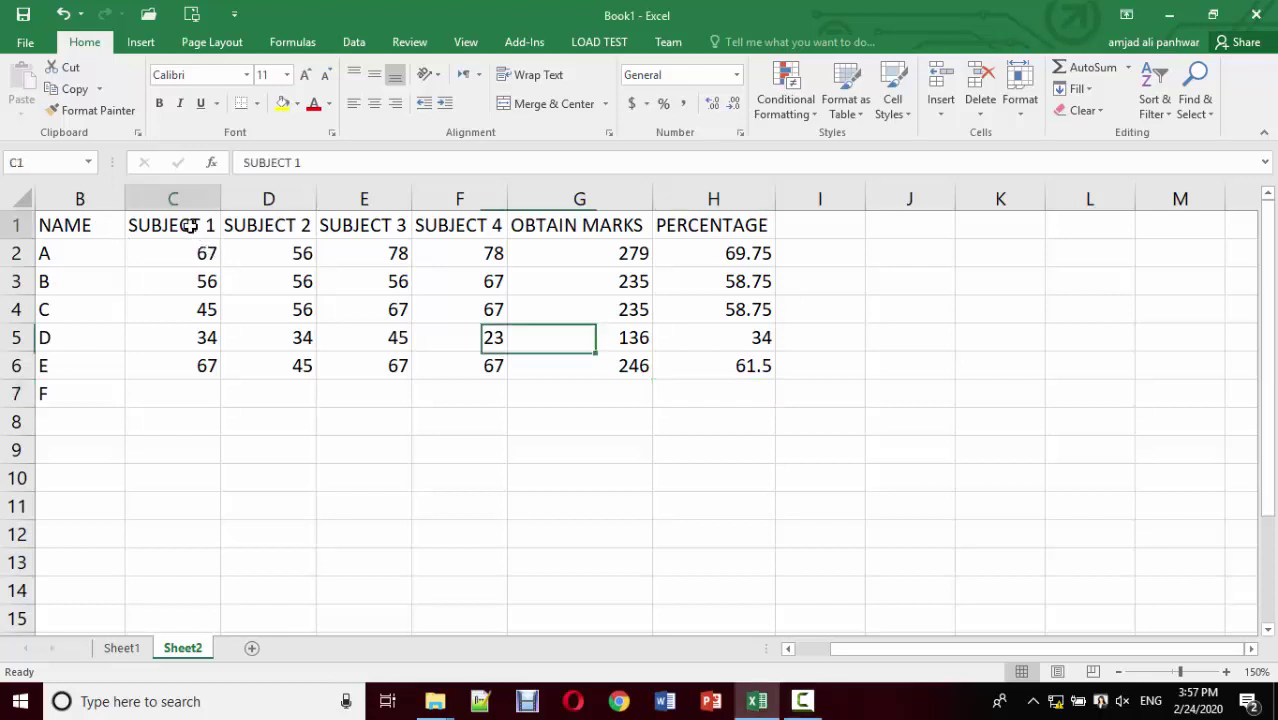
left_click(313, 105)
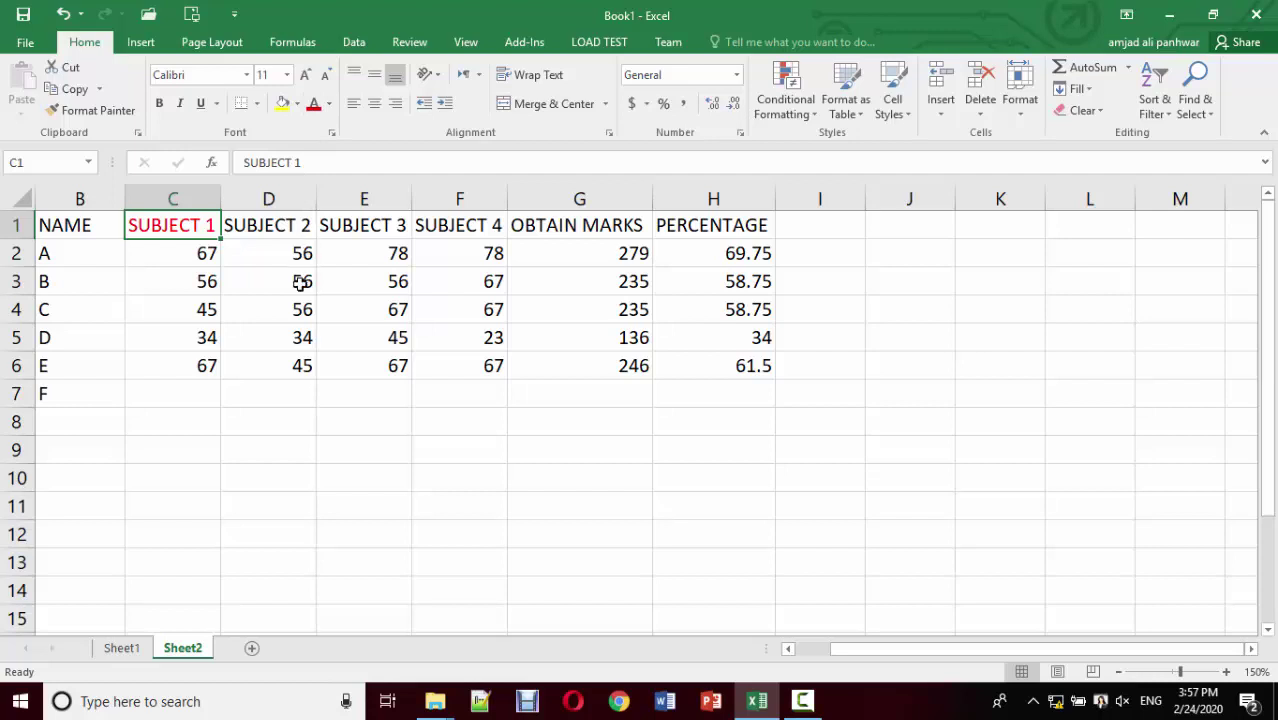
left_click(298, 282)
left_click(286, 110)
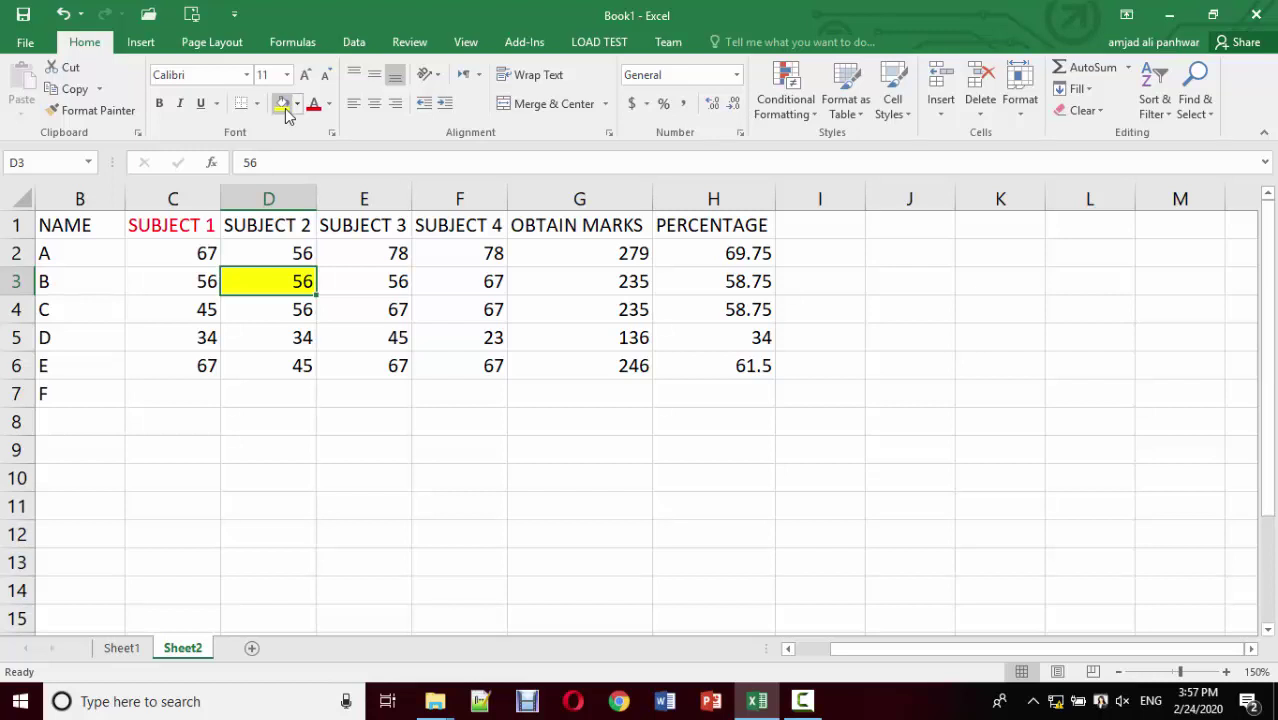
Step: Undo the trial formatting and bring up conditional formatting for PERCENTAGE values H2:H6
key("ctrl+z")
key("ctrl+z")
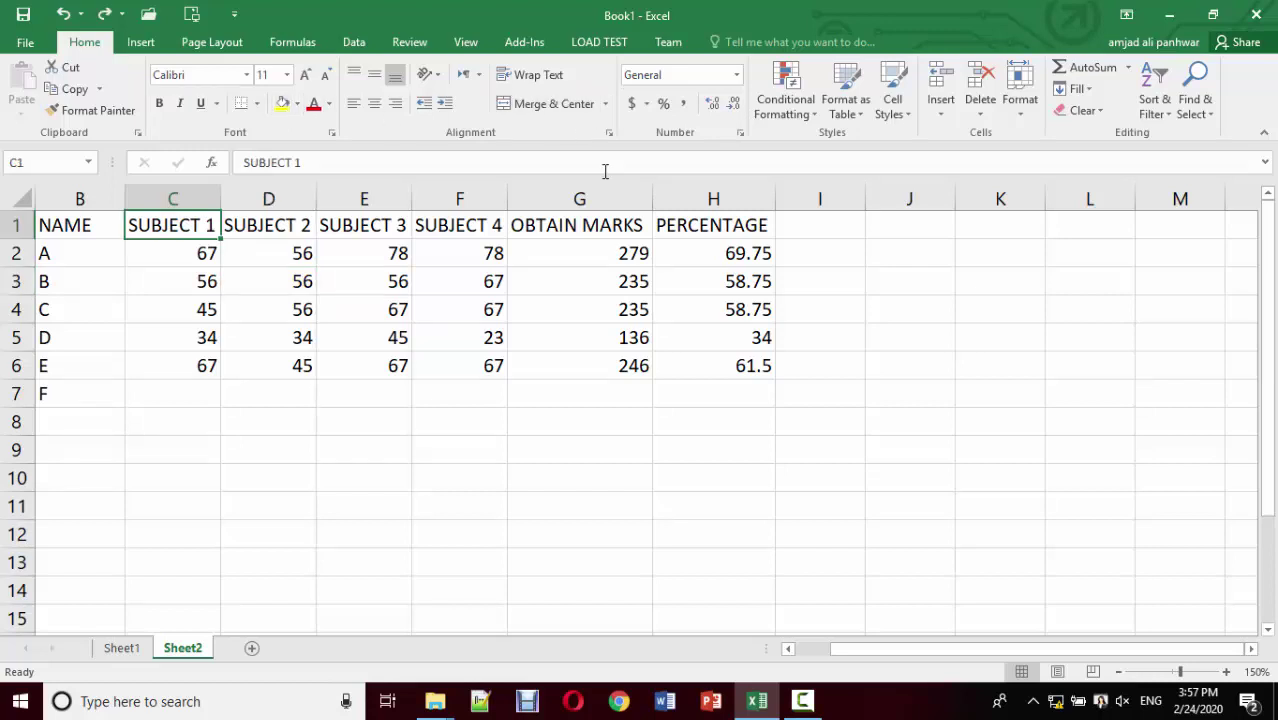
left_click_drag(735, 253, 741, 366)
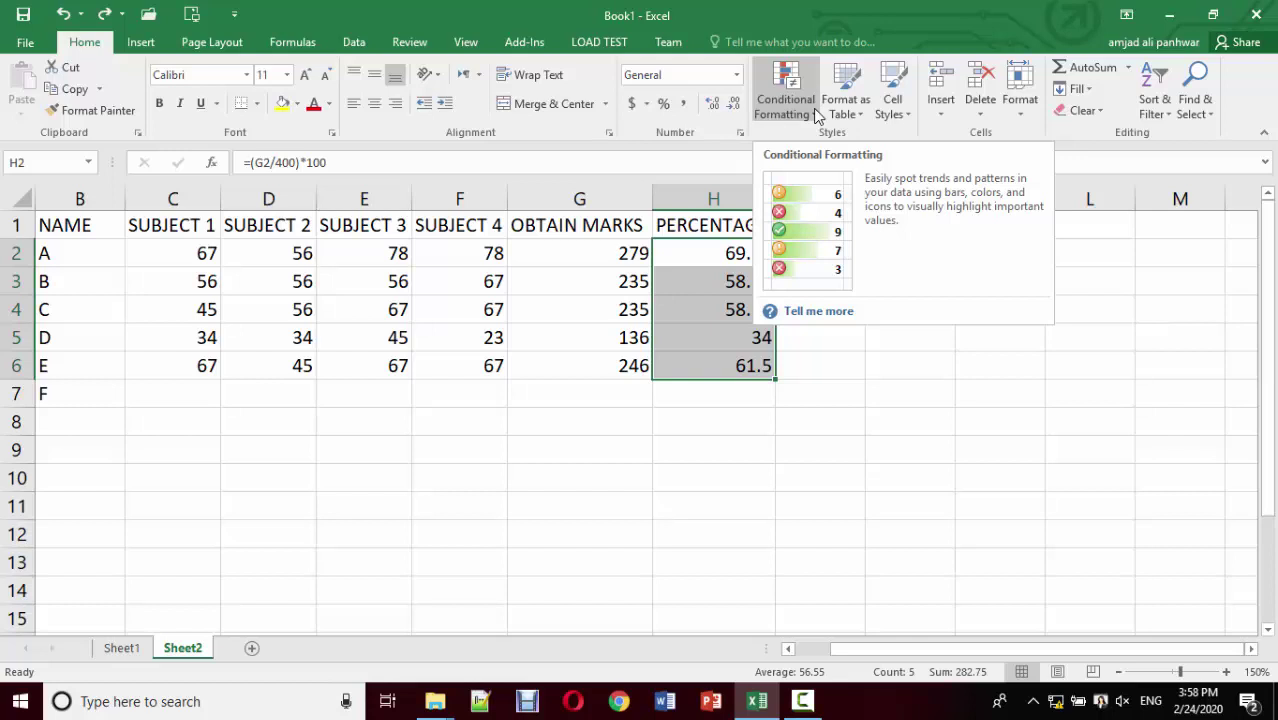
left_click(815, 114)
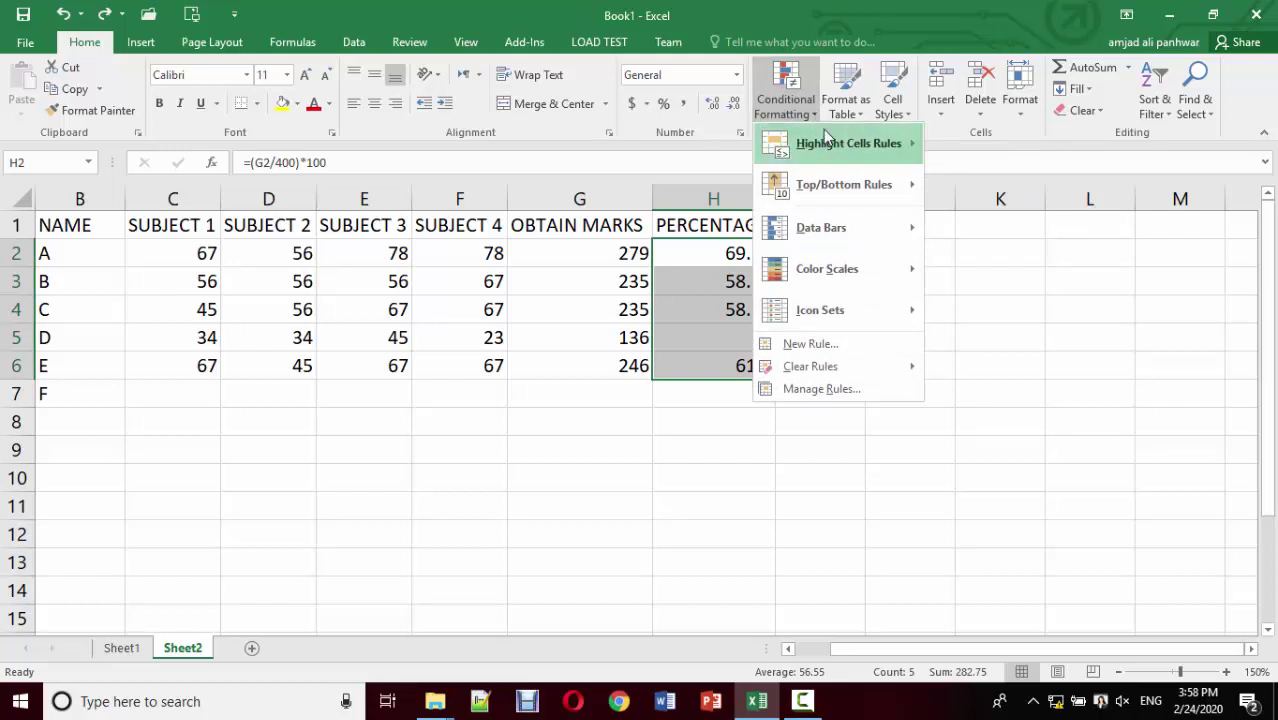
mouse_move(848, 143)
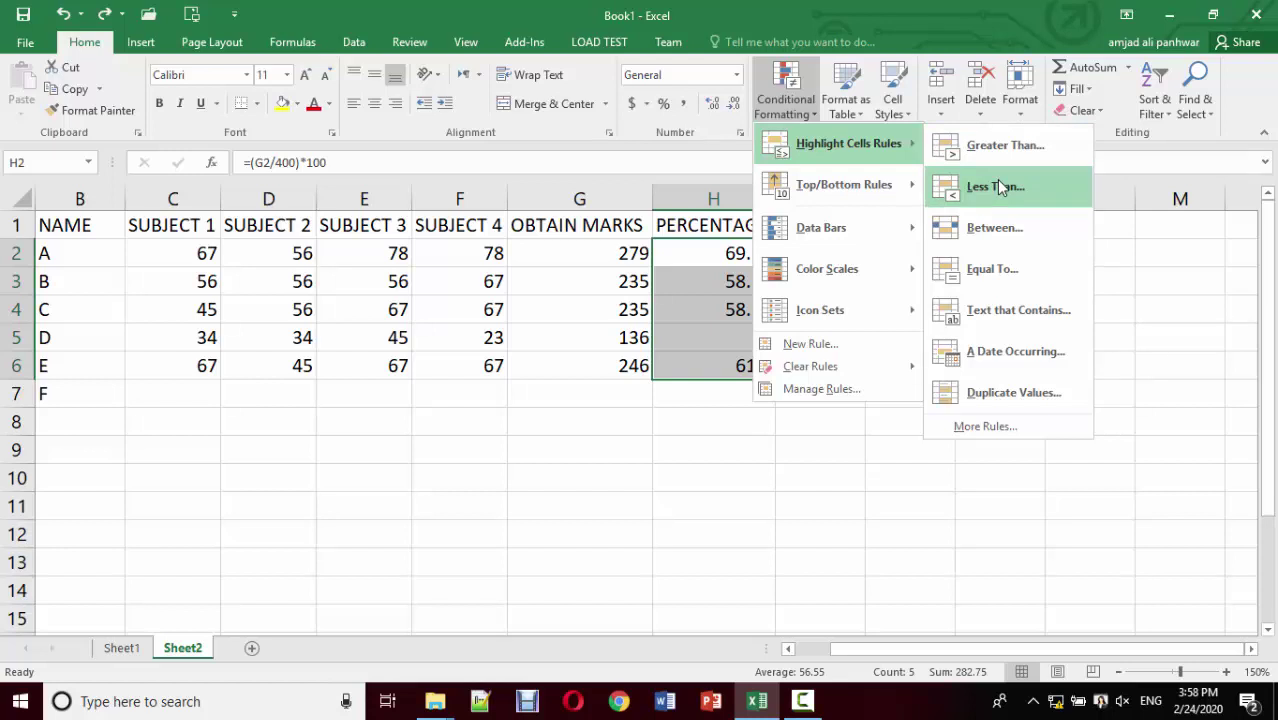
Step: Start a Less Than highlight rule and replace the 51.875 threshold with 40
left_click(996, 186)
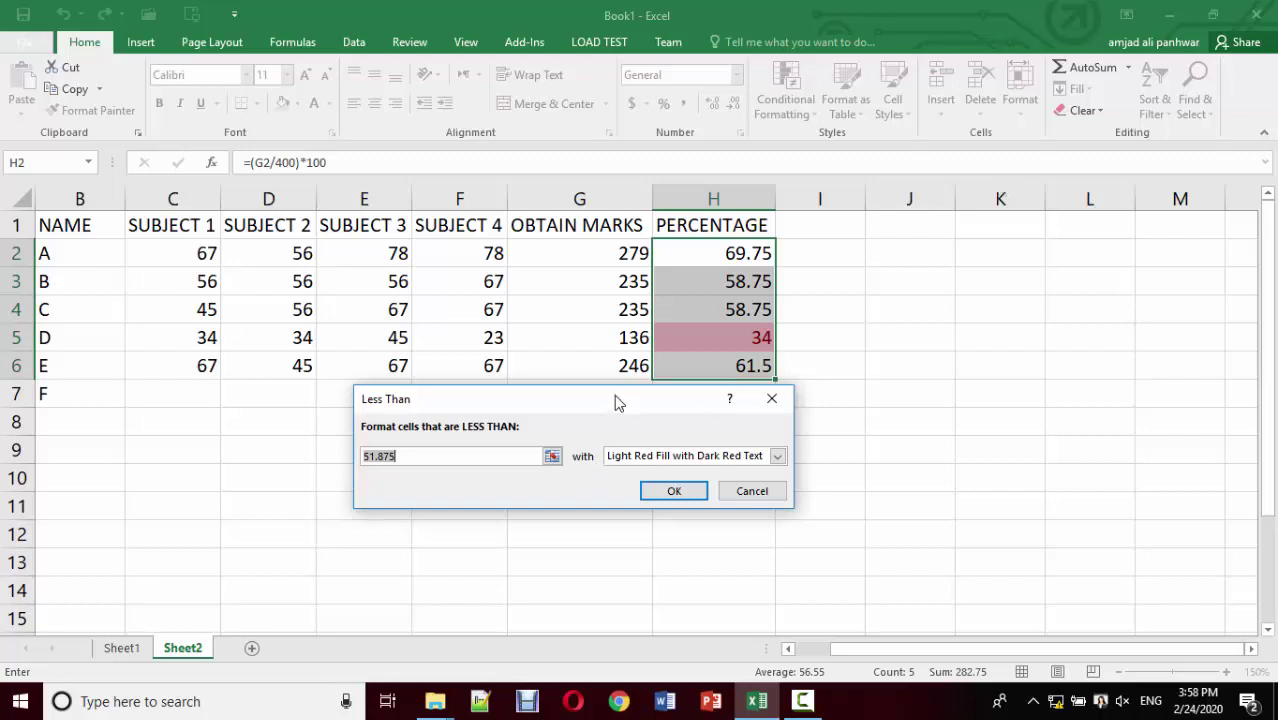
left_click_drag(617, 401, 632, 441)
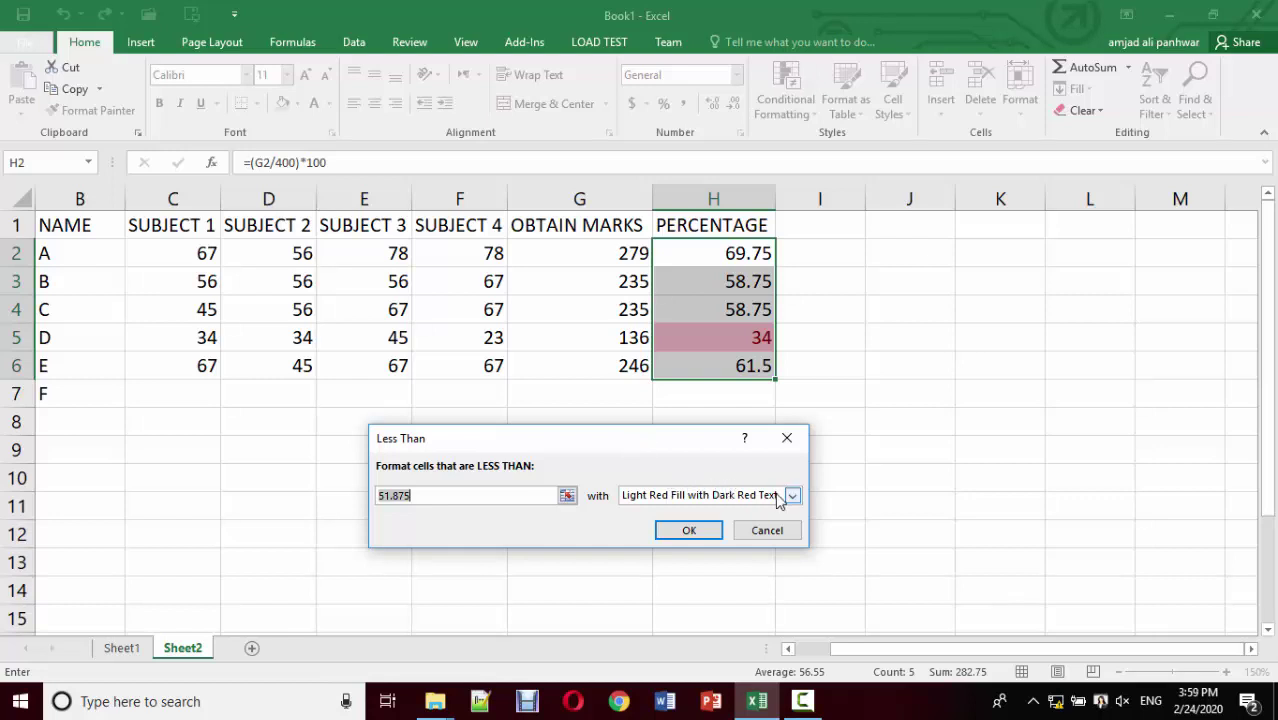
left_click(462, 495)
left_click_drag(444, 494, 357, 499)
type("40")
Step: Keep Light Red Fill with Dark Red Text and confirm the less-than-40 rule
left_click(792, 496)
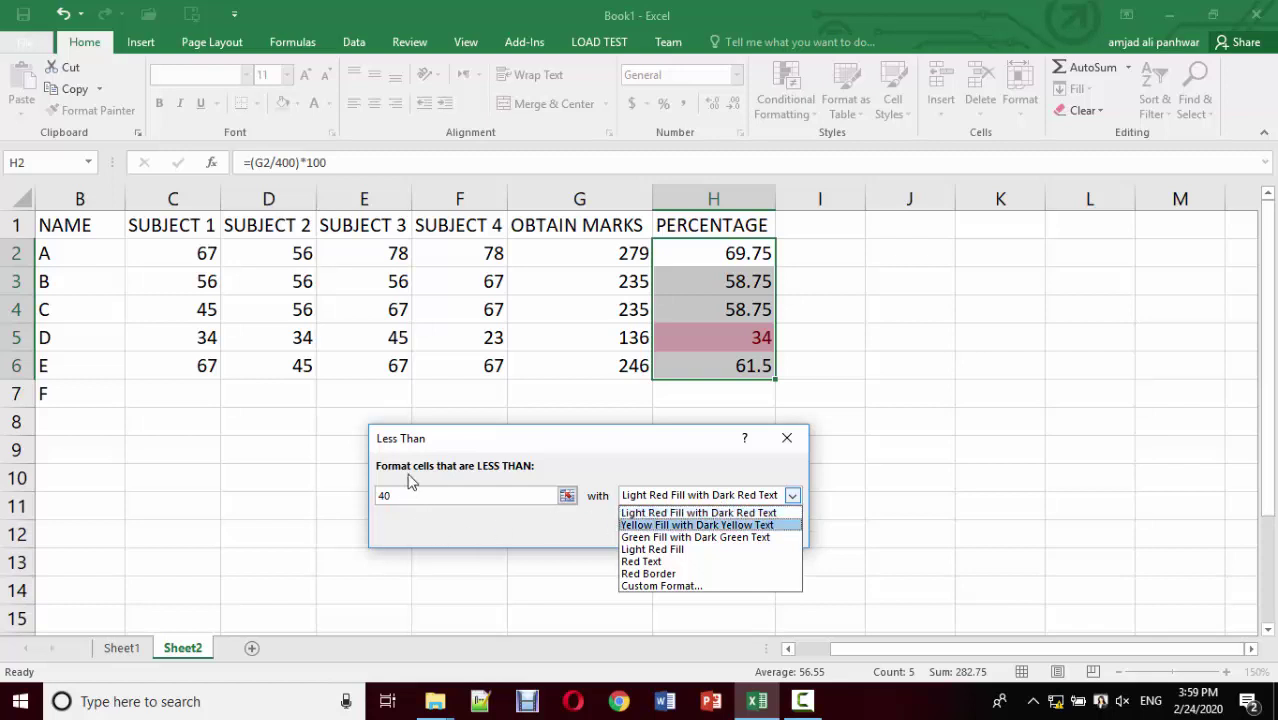
left_click(400, 440)
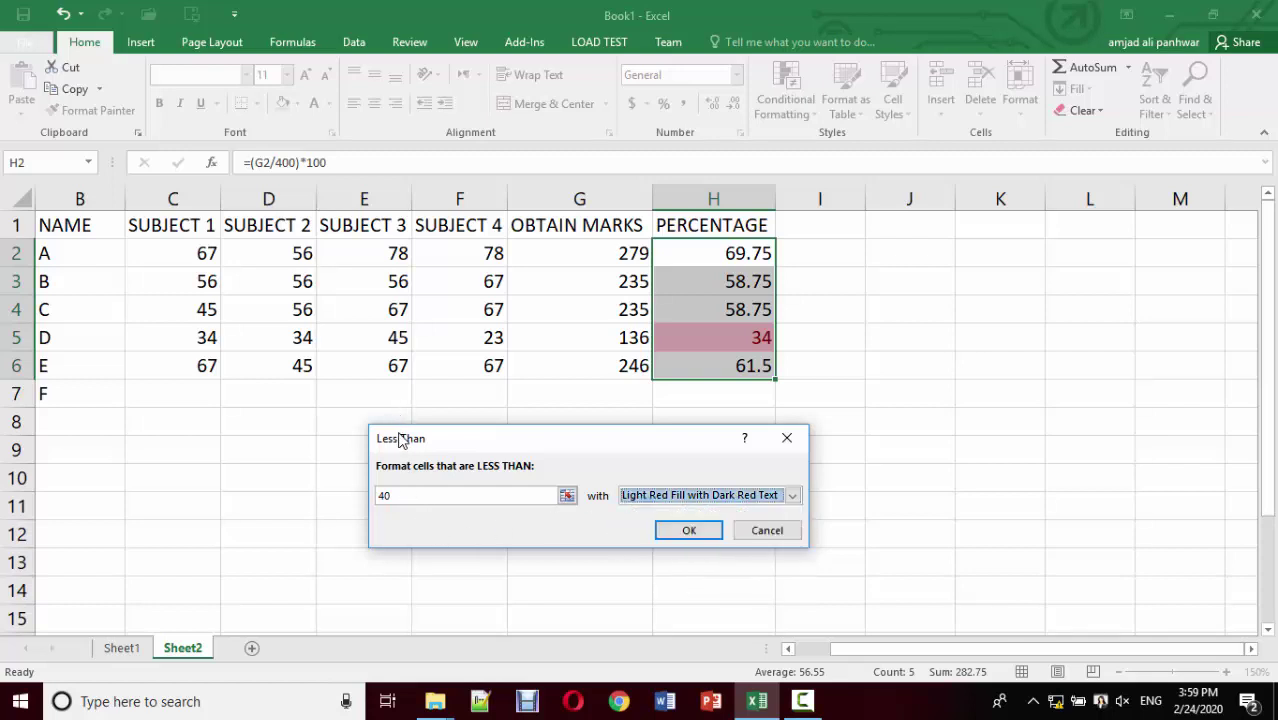
left_click_drag(424, 440, 435, 417)
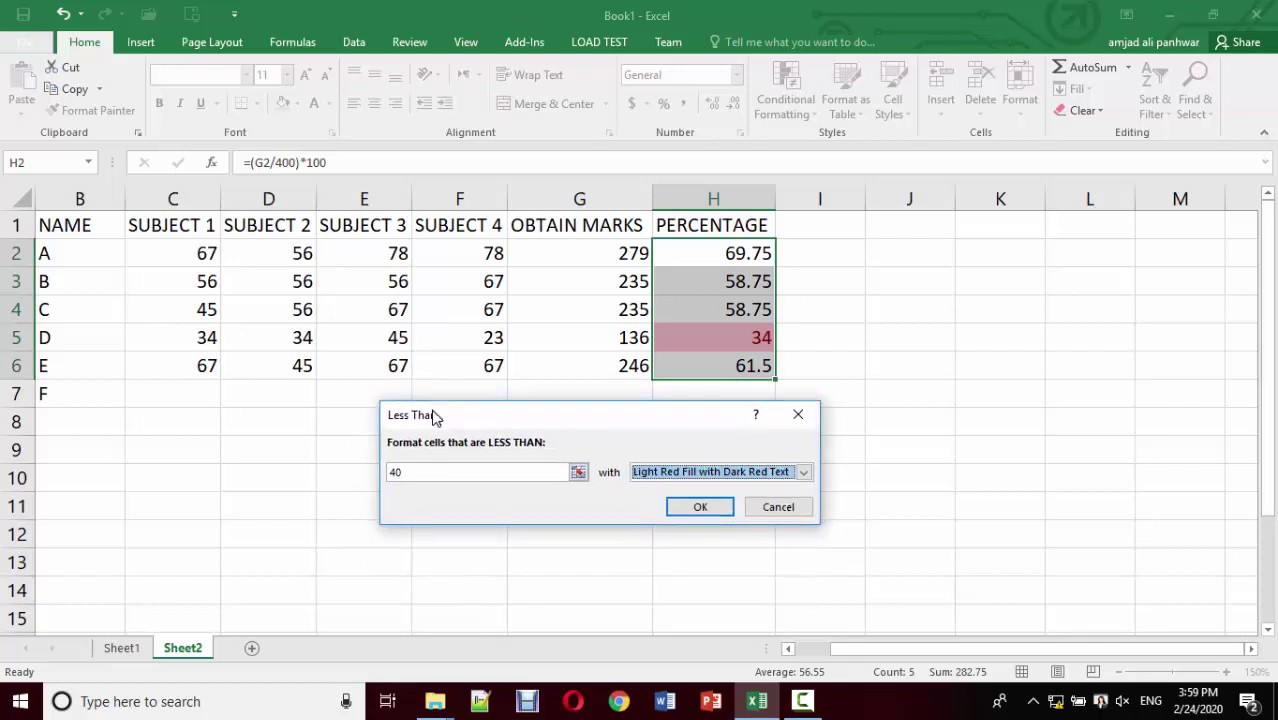
left_click(418, 474)
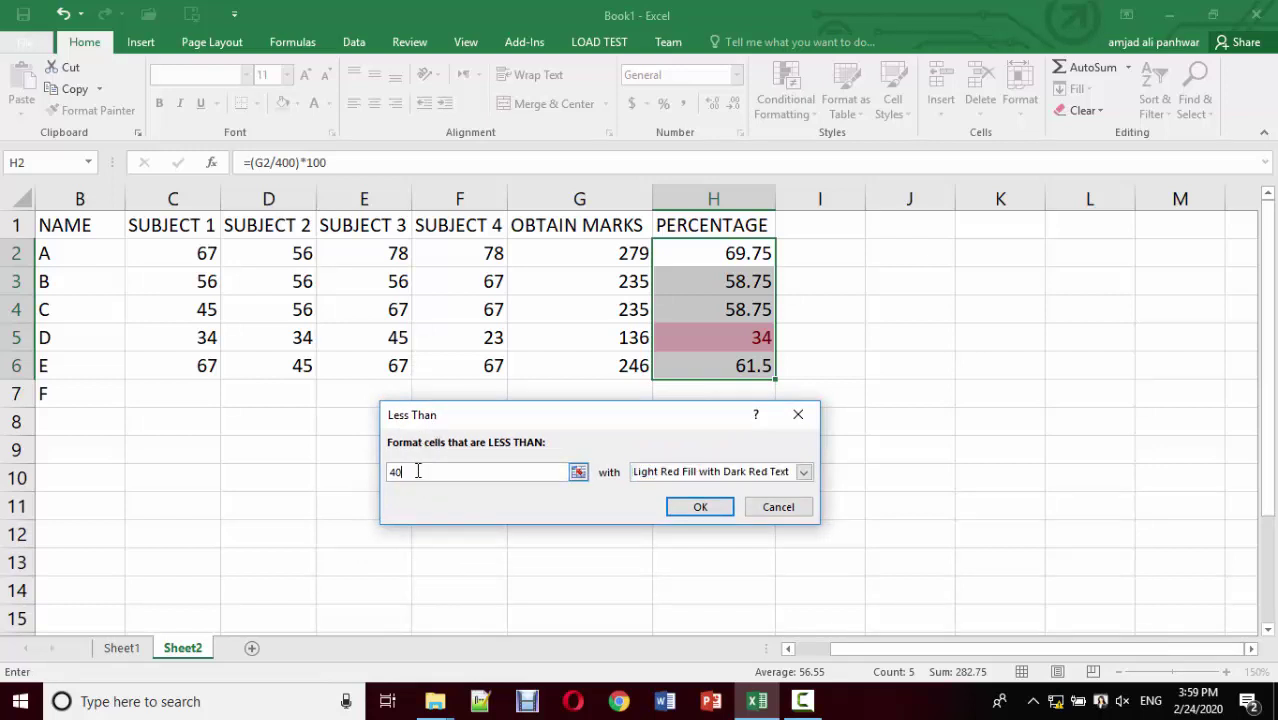
left_click(804, 474)
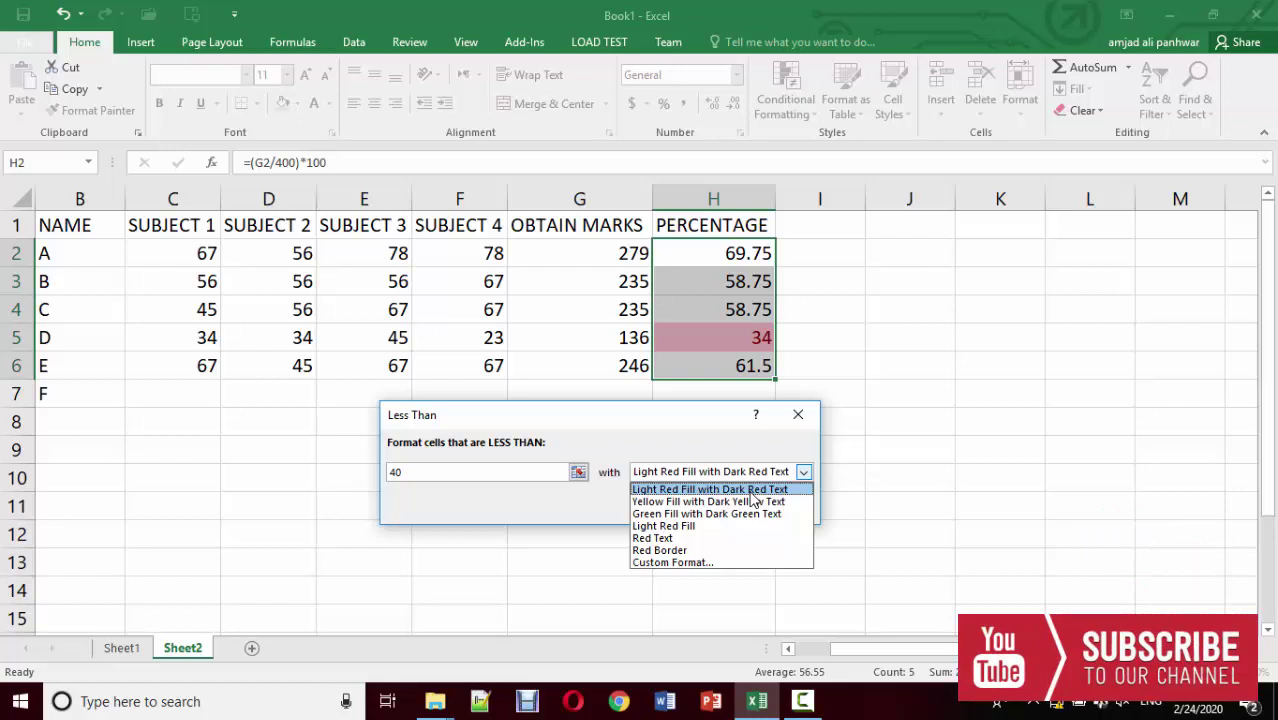
left_click(740, 490)
left_click(714, 513)
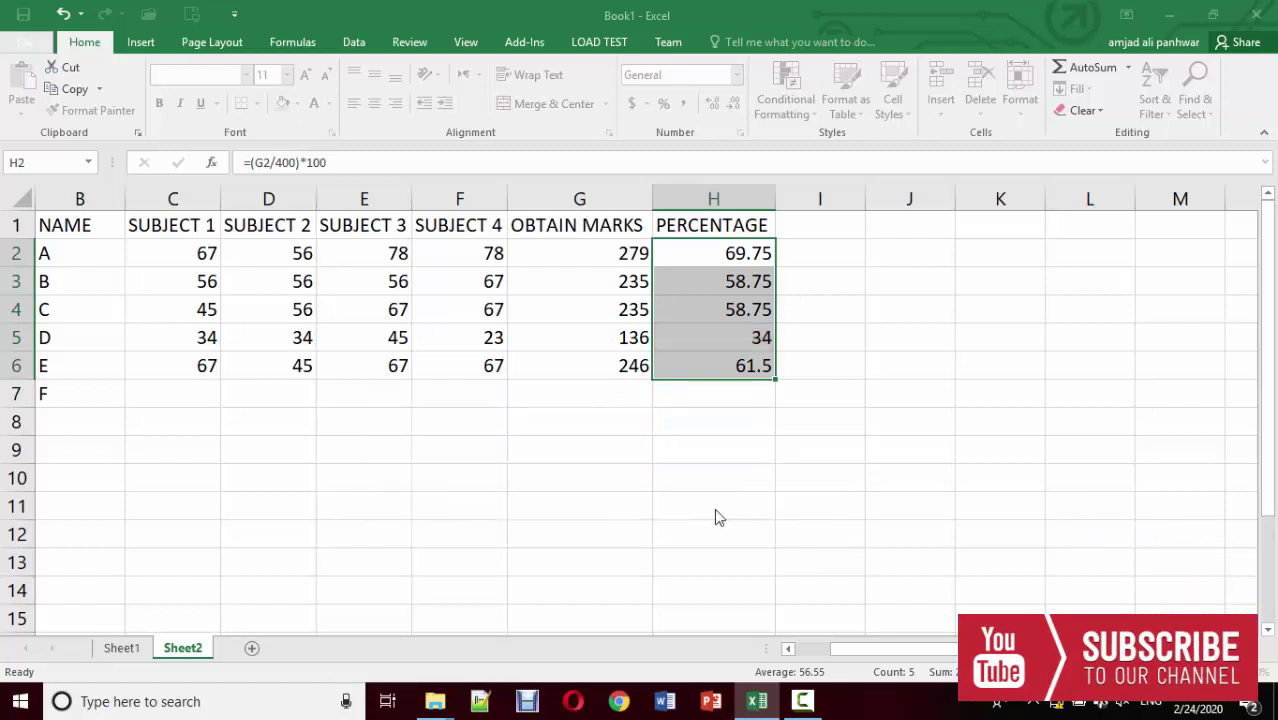
left_click(703, 485)
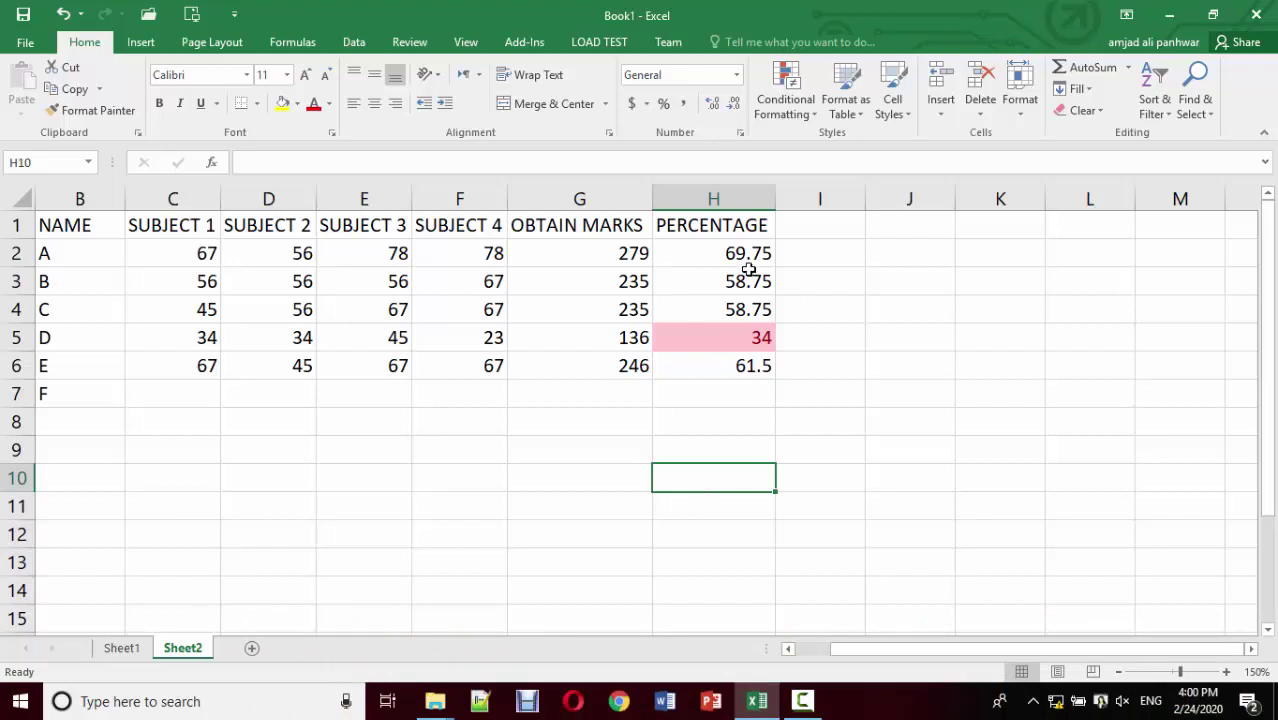
Step: Reselect H2:H6 and start a Greater Than rule, then cancel it
left_click_drag(735, 256, 726, 368)
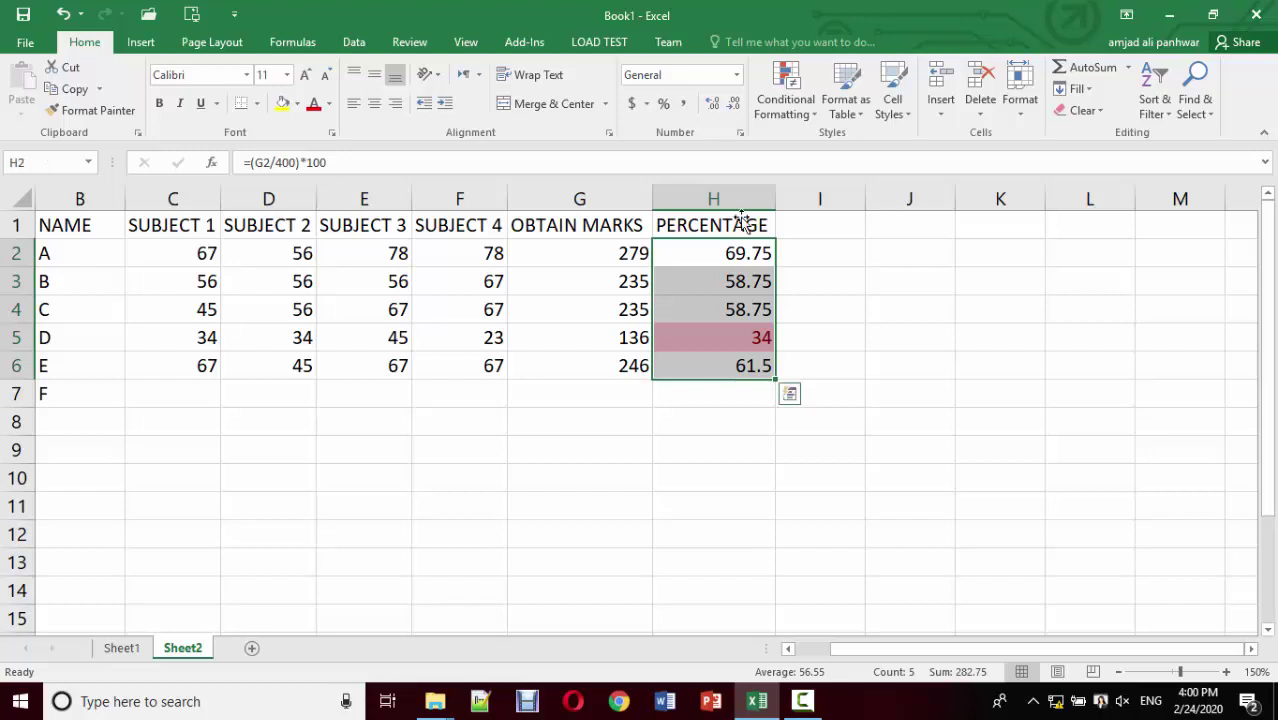
left_click(812, 115)
mouse_move(848, 144)
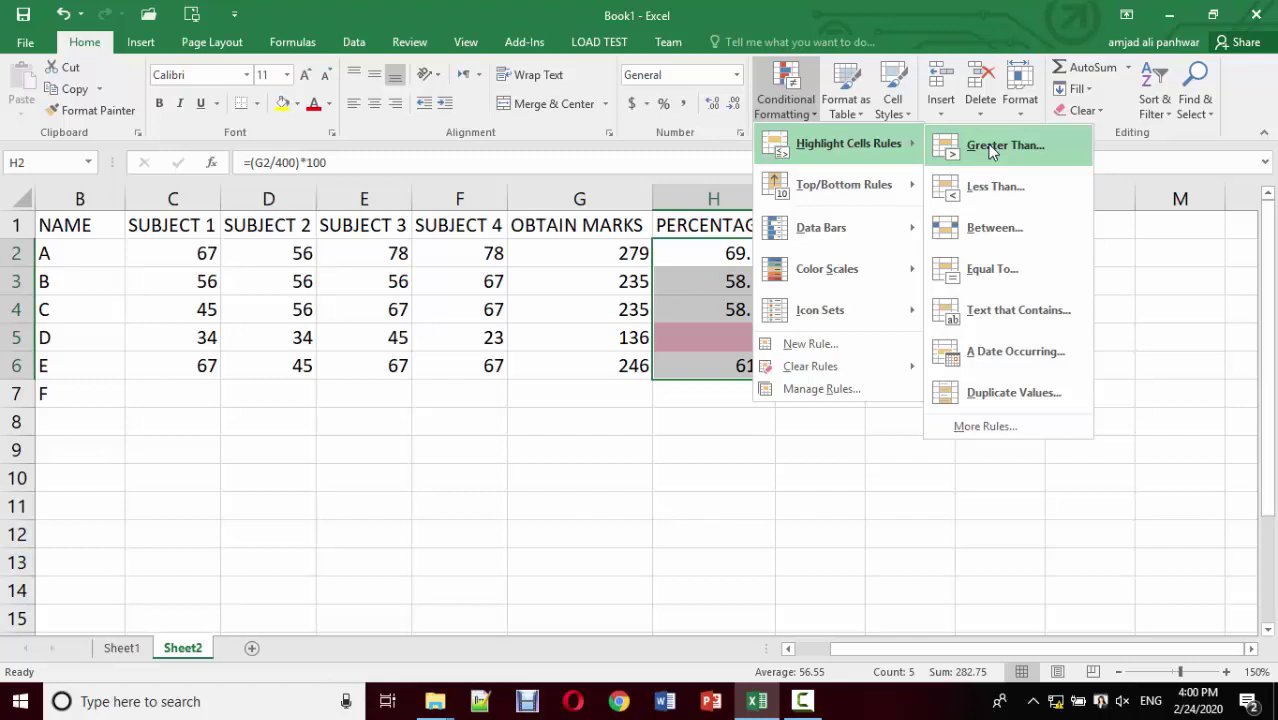
left_click(989, 149)
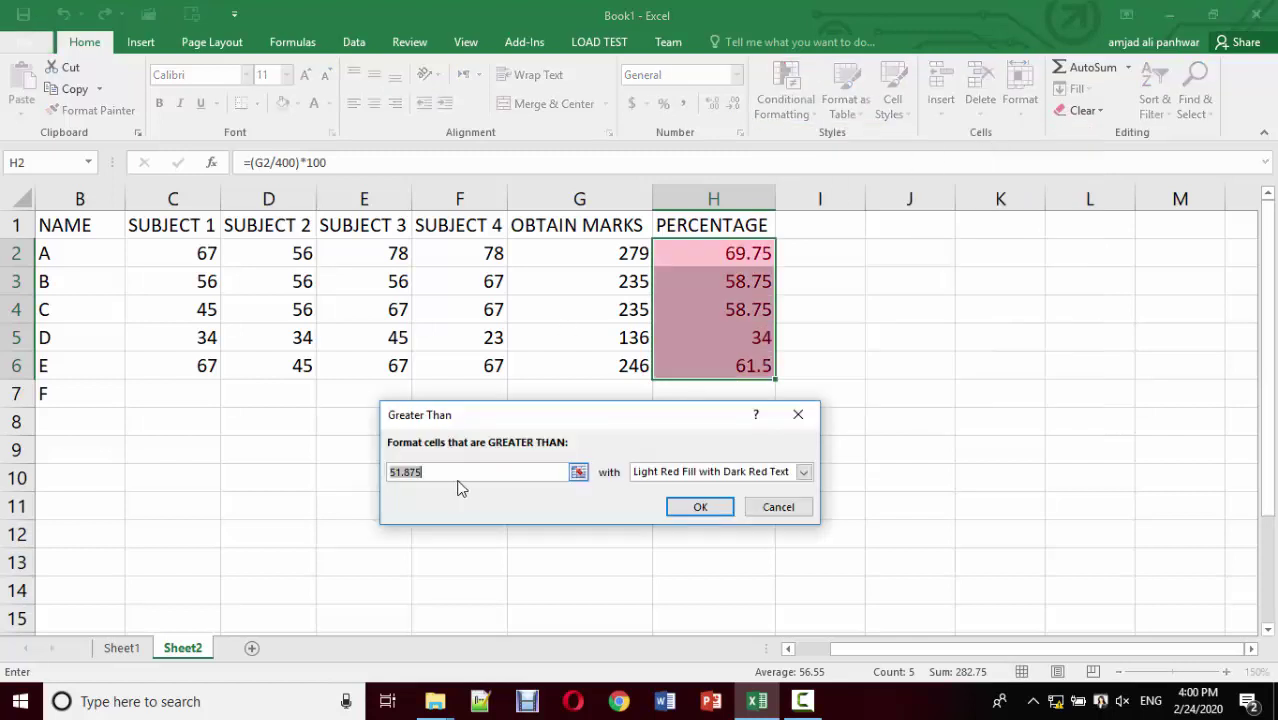
type("50")
key("BackSpace")
key("BackSpace")
left_click(797, 414)
Step: Create a Greater Than 39 rule with Green Fill with Dark Green Text
left_click(800, 105)
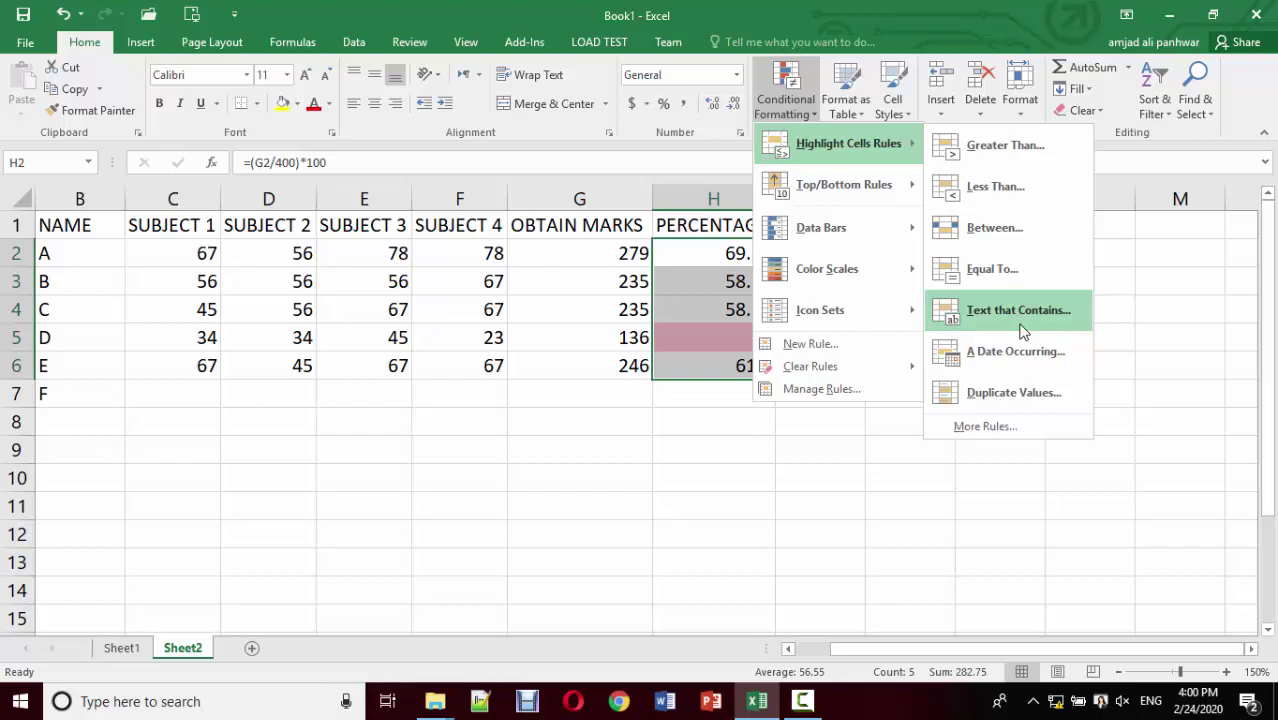
left_click(1005, 148)
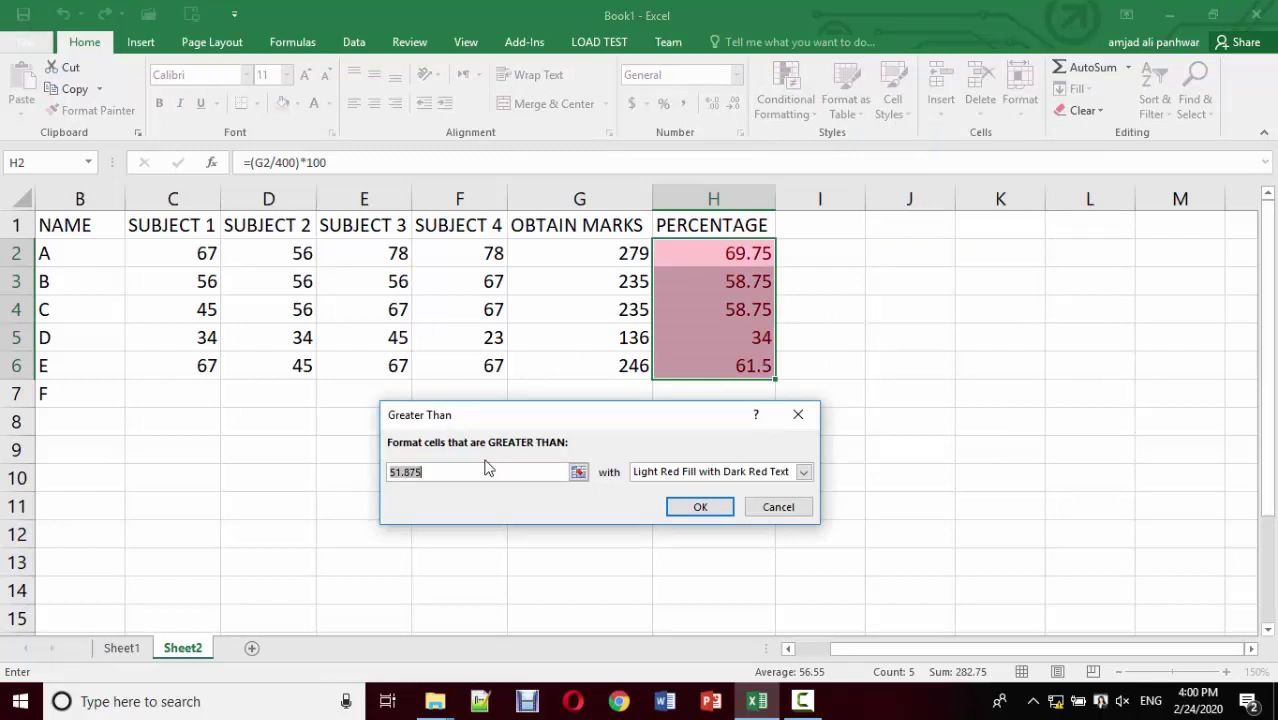
type("3")
type("9")
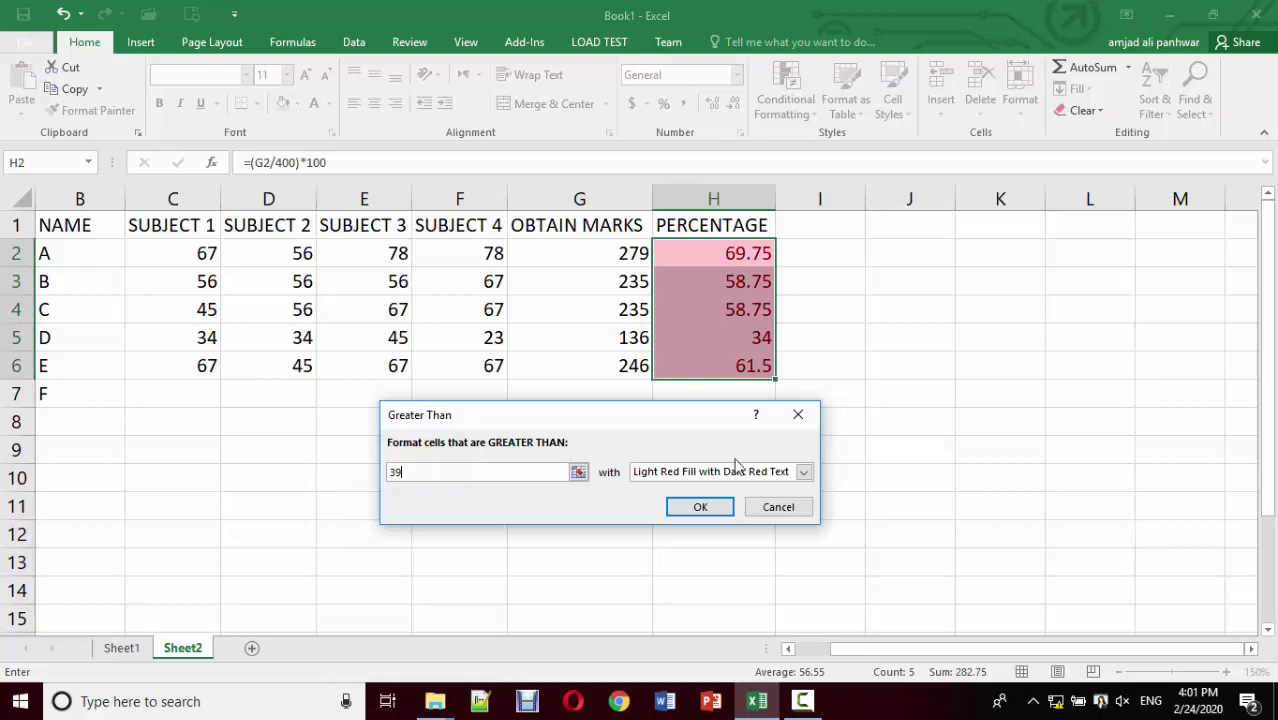
left_click(804, 474)
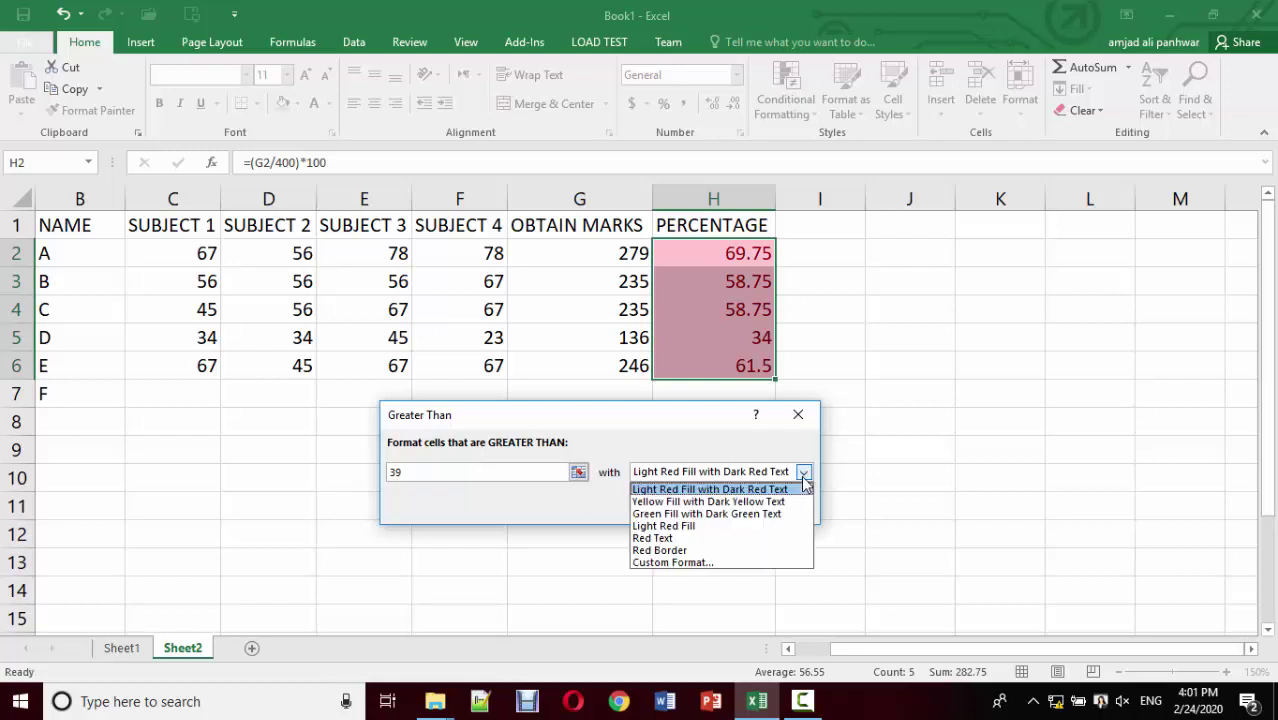
left_click(751, 514)
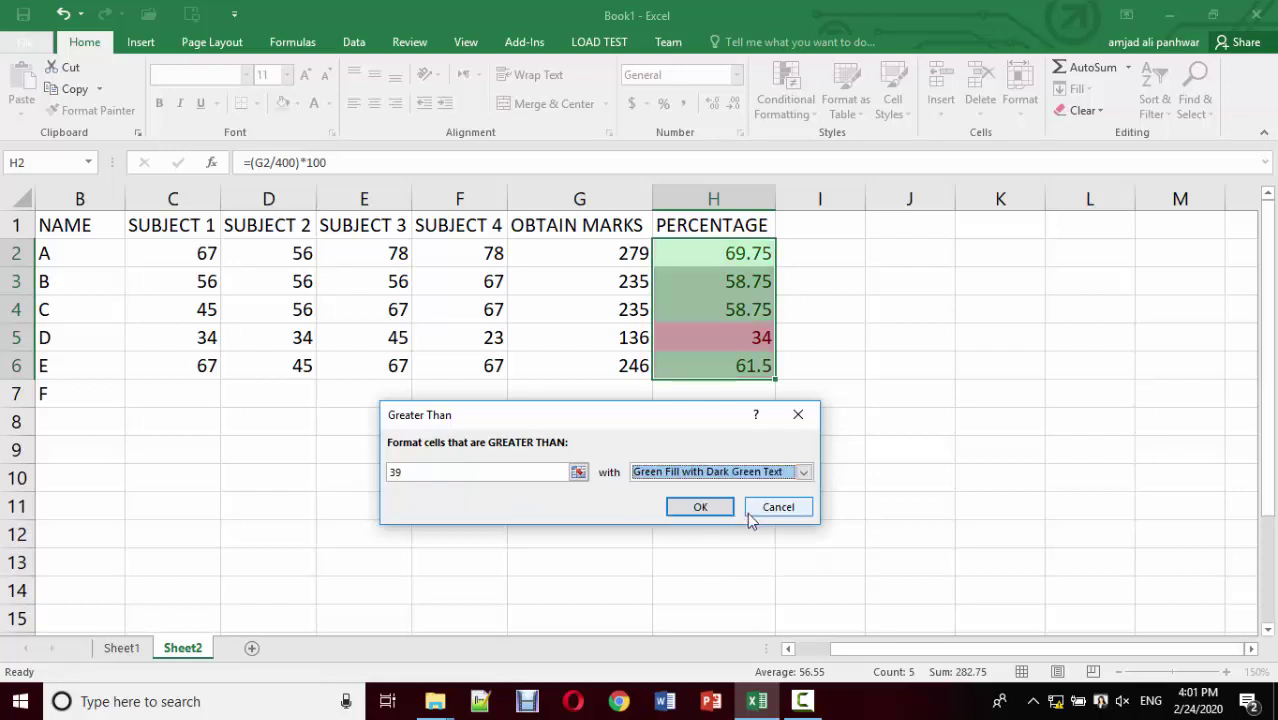
left_click(711, 508)
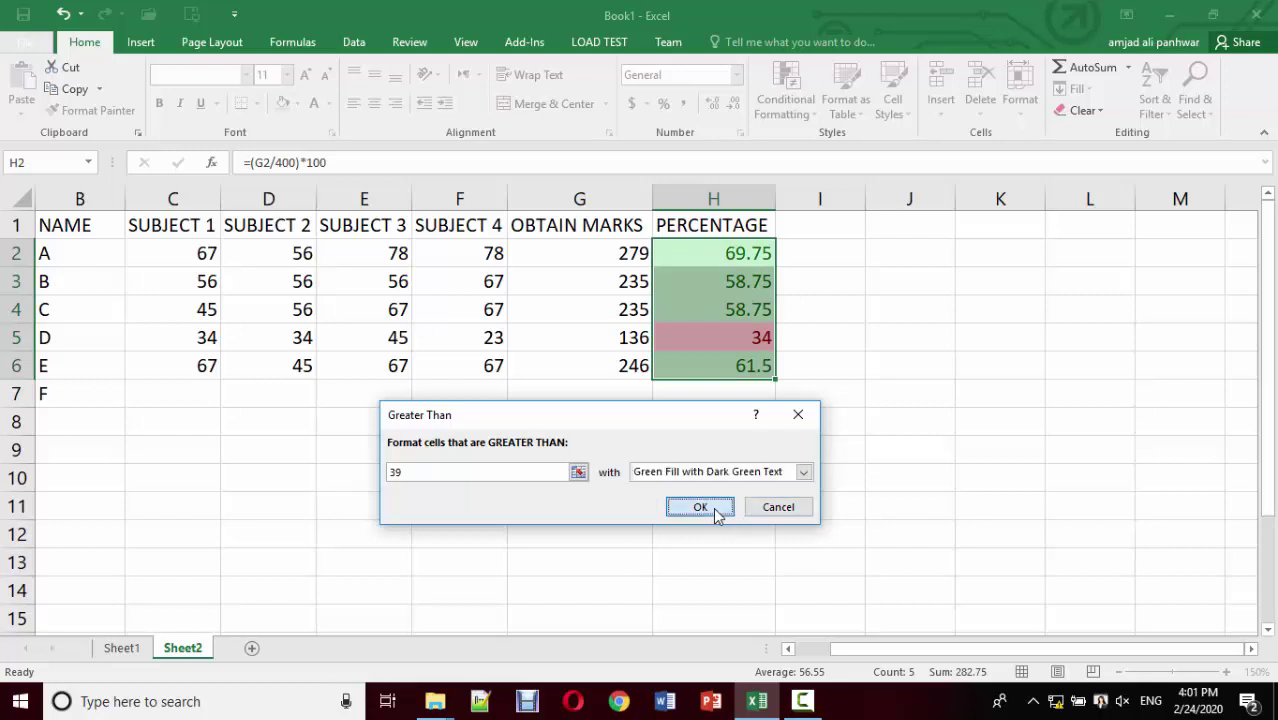
left_click(714, 445)
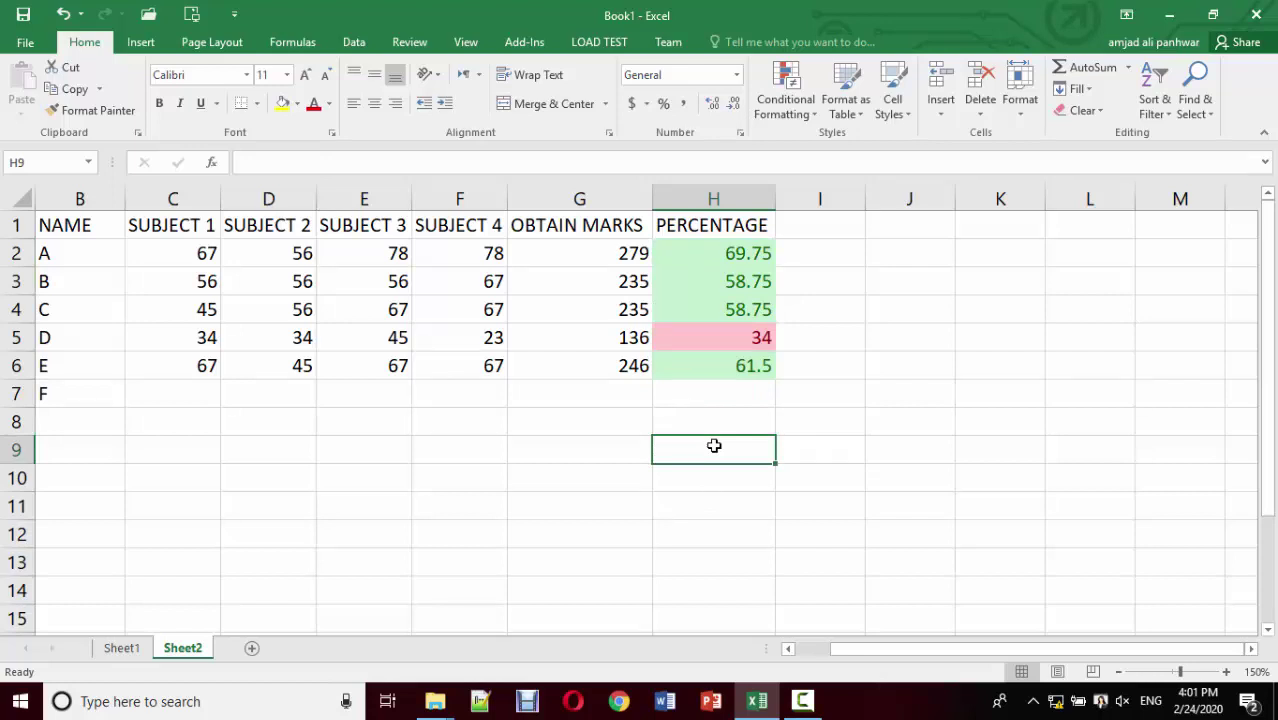
Step: Change student B's SUBJECT 1 and SUBJECT 2 marks to 3, giving 129 and 32.25%
left_click(207, 283)
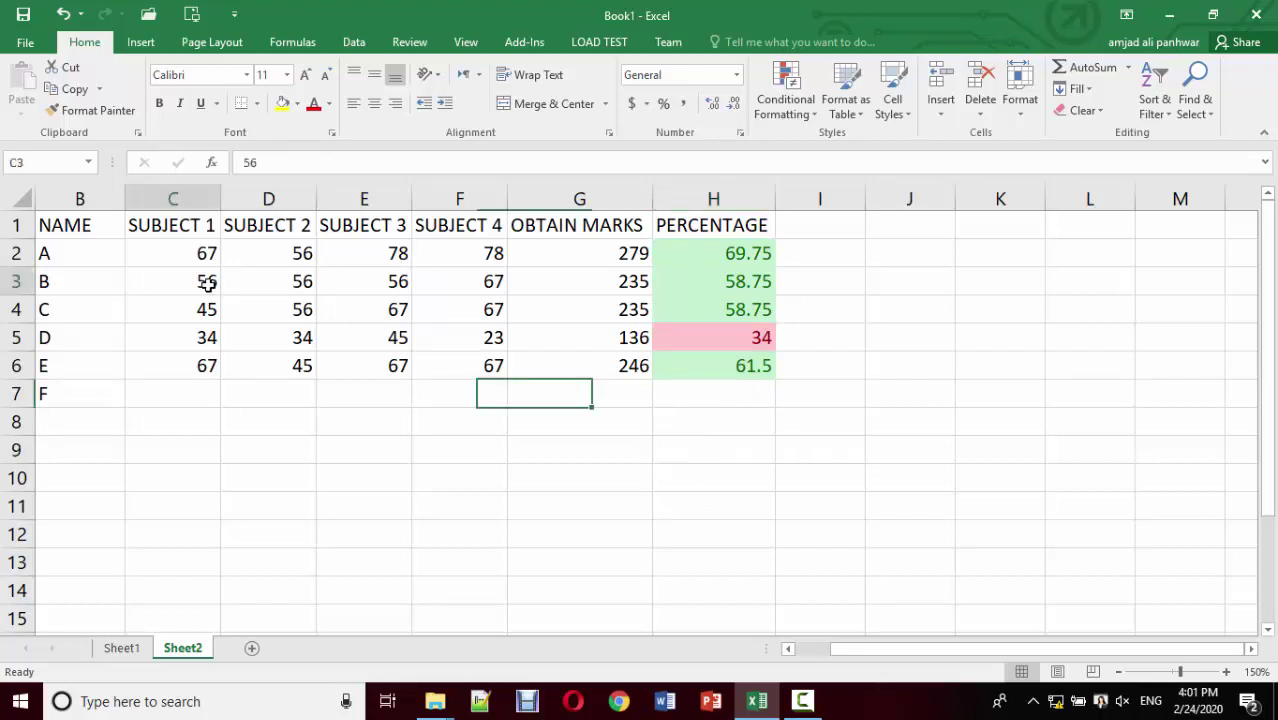
type("3")
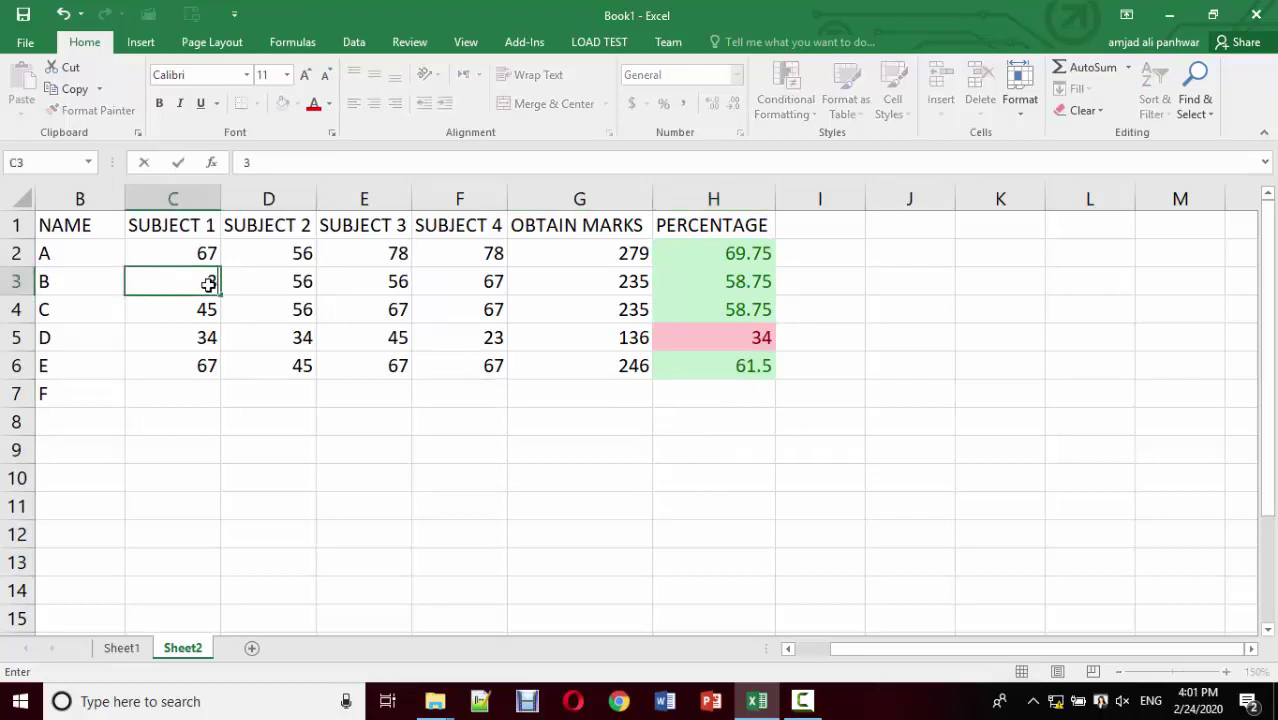
key("Tab")
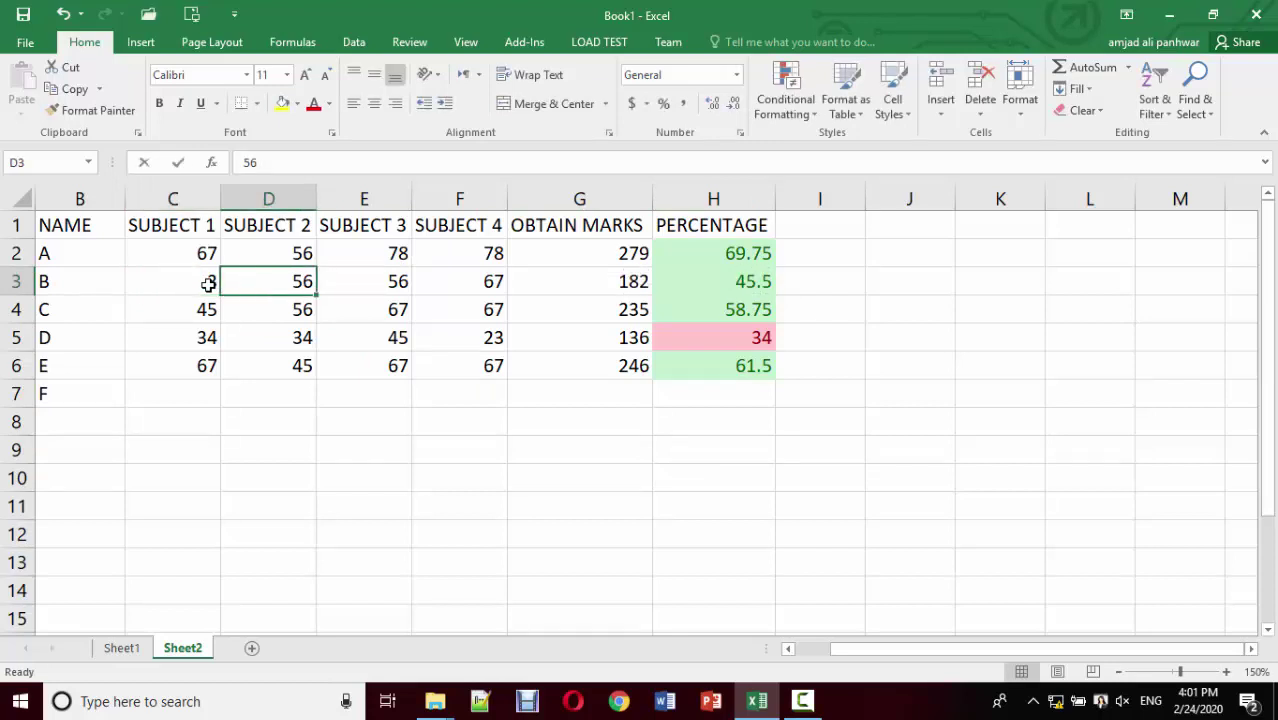
type("3")
key("Tab")
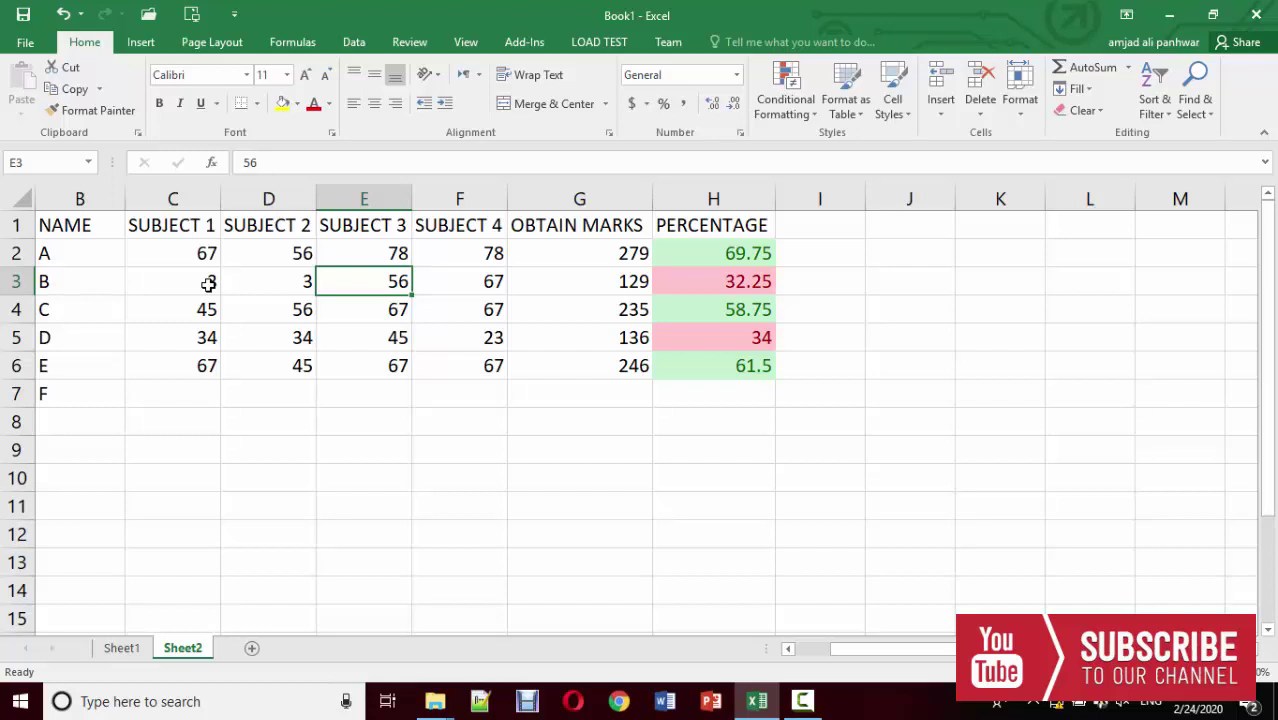
key("Down")
key("Down")
key("Down")
key("Down")
key("Down")
key("Down")
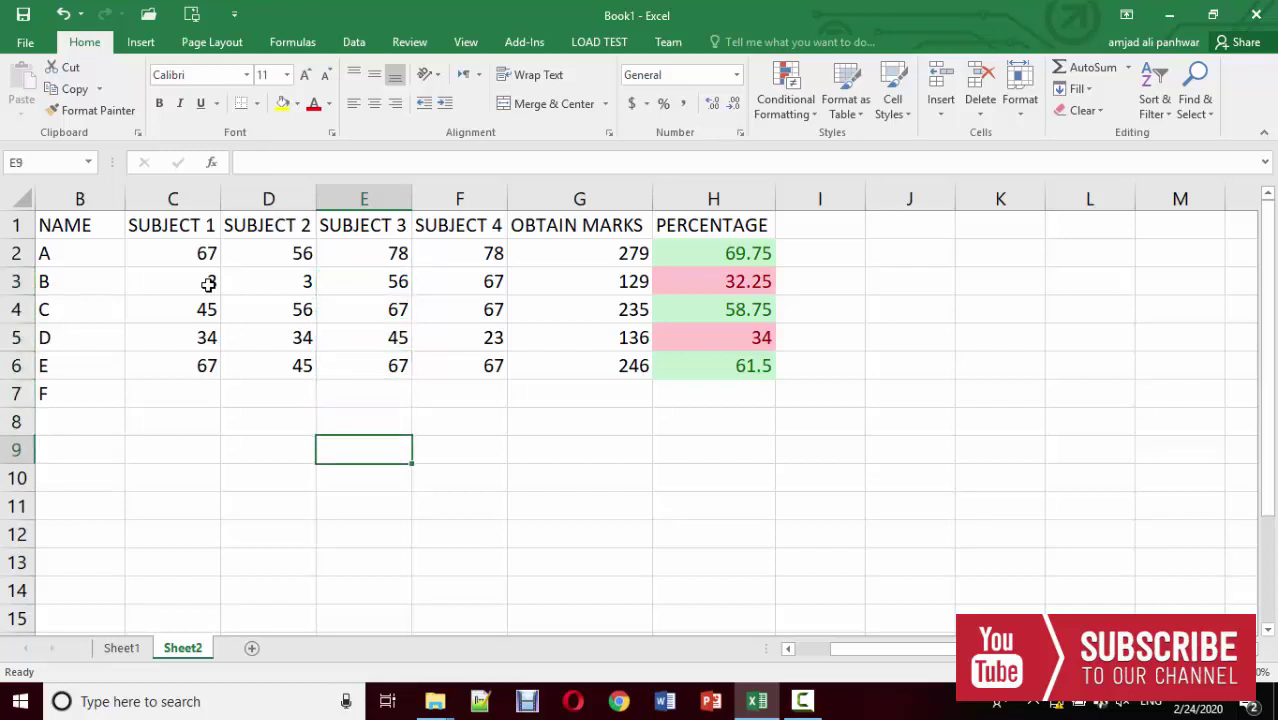
key("Down")
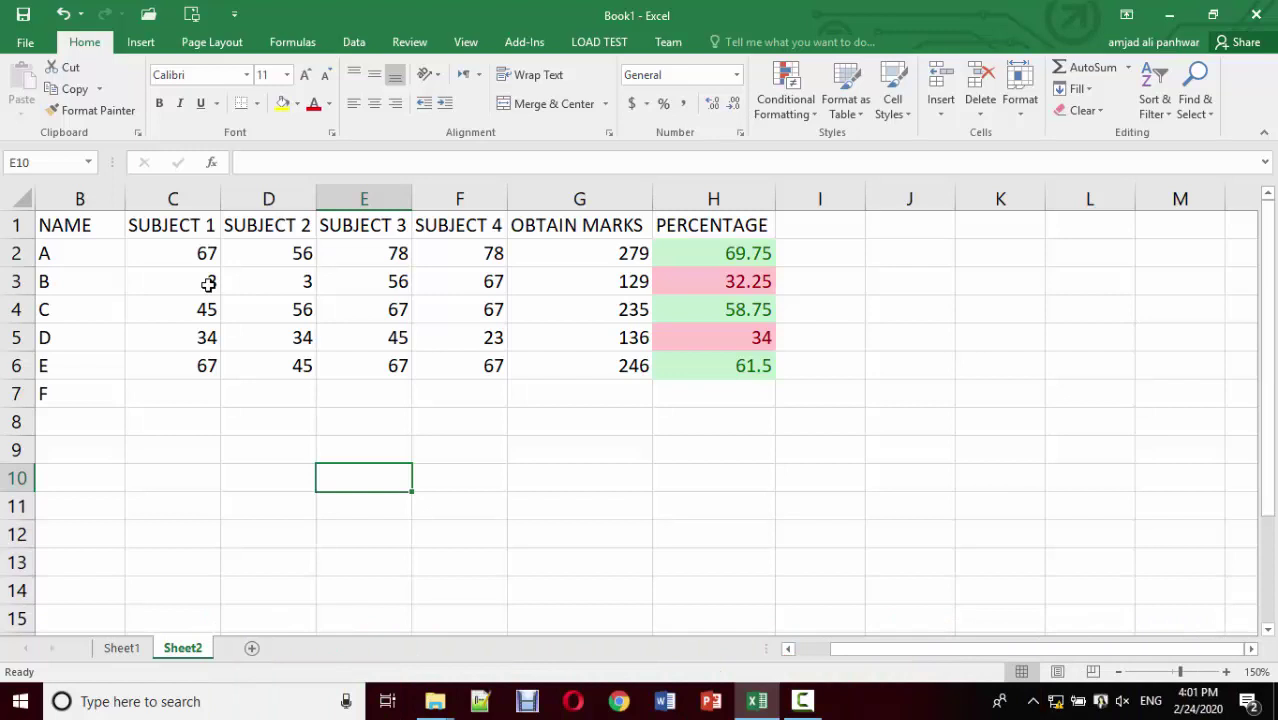
key("Right")
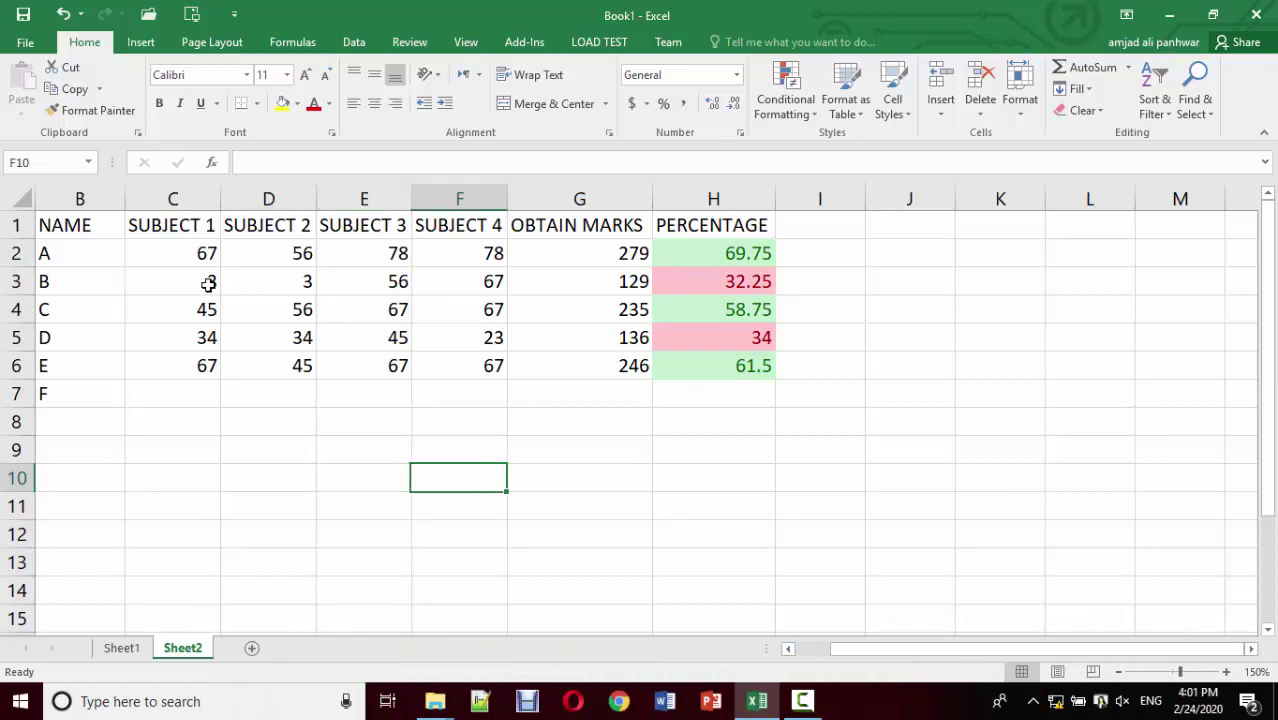
key("Right")
key("Right")
key("Right")
key("Right")
key("Right")
key("Up")
key("Up")
key("Left")
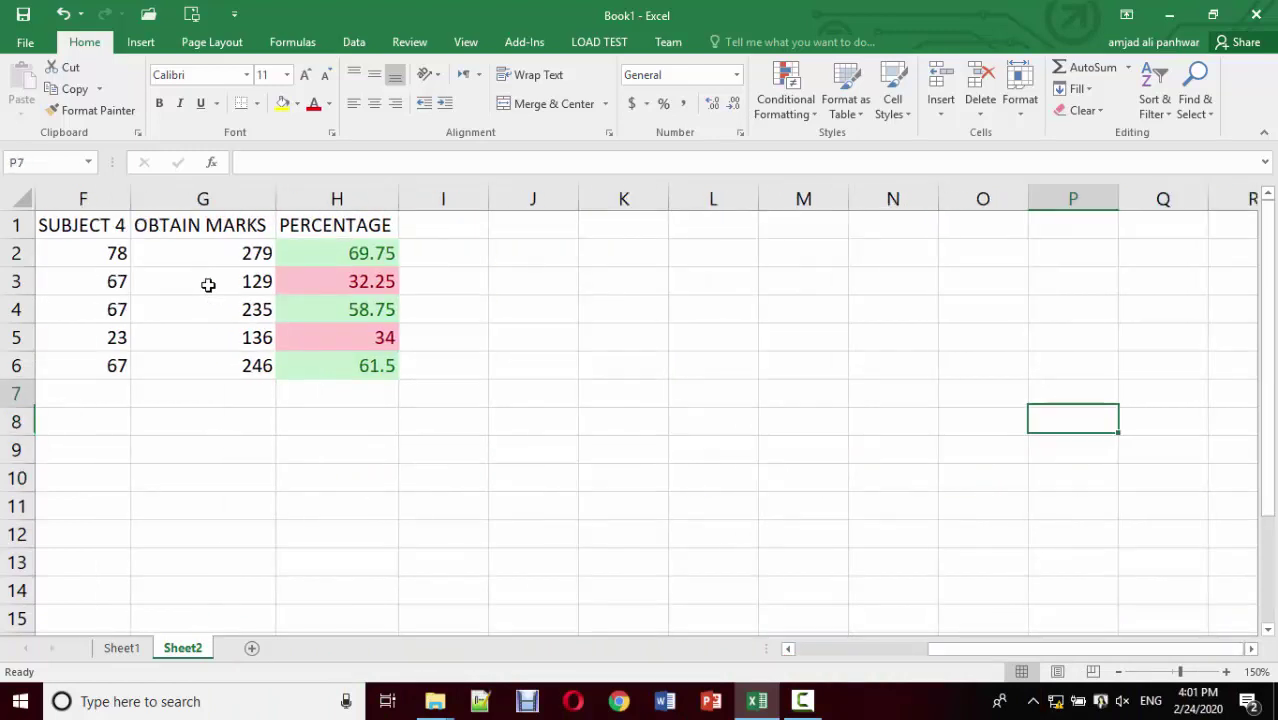
Step: Enter MON next to PERCENTAGE and AutoFill the day headers through SAT in I1:N1
key("ctrl+Up")
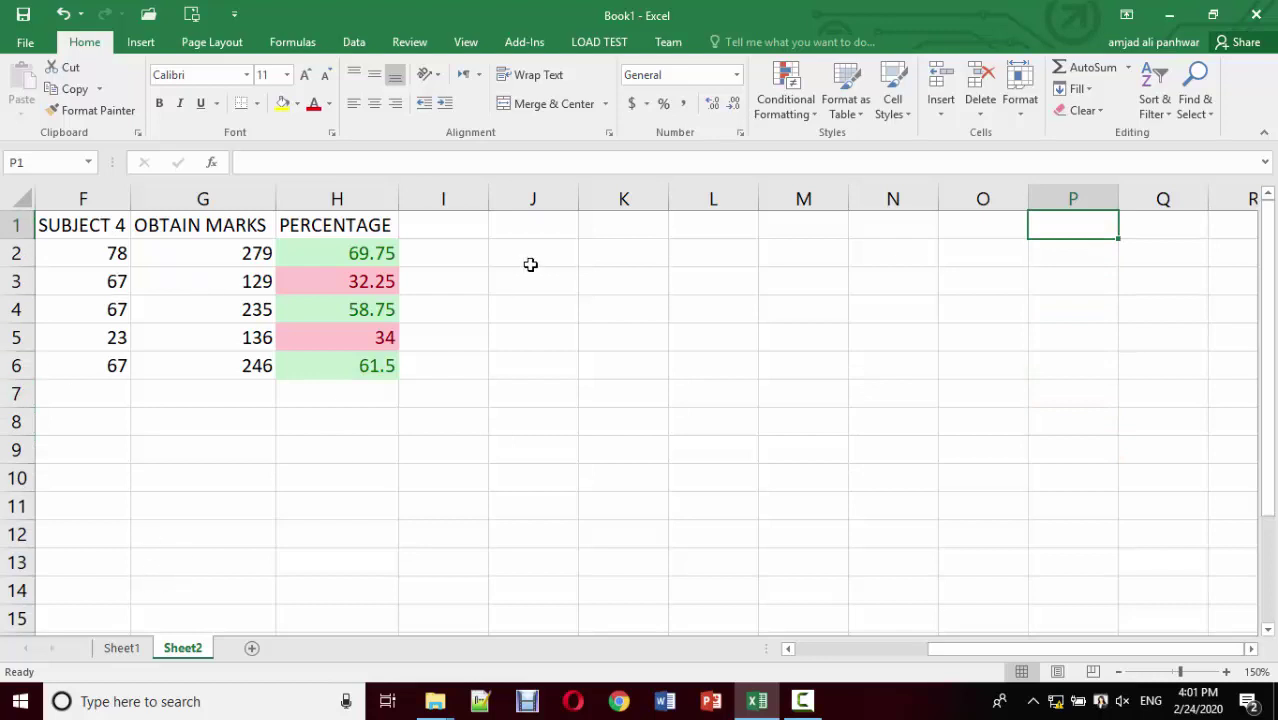
left_click(482, 229)
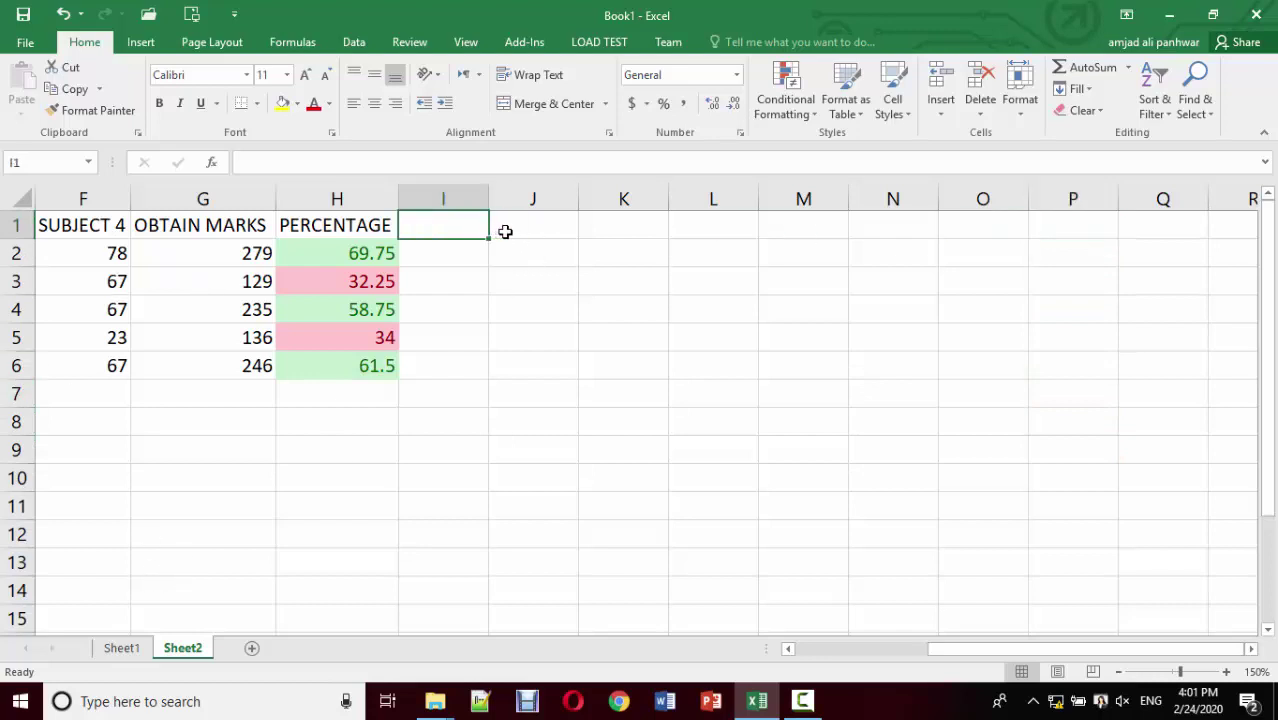
type("MON")
key("Return")
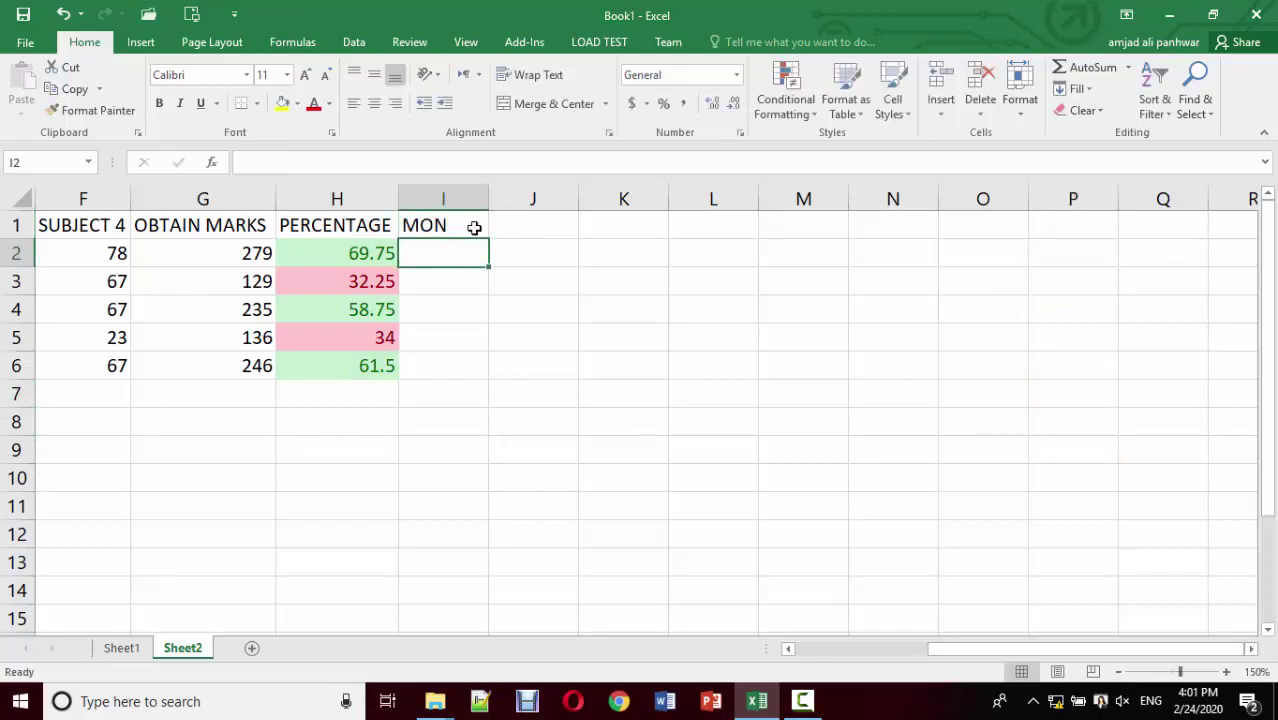
left_click(483, 234)
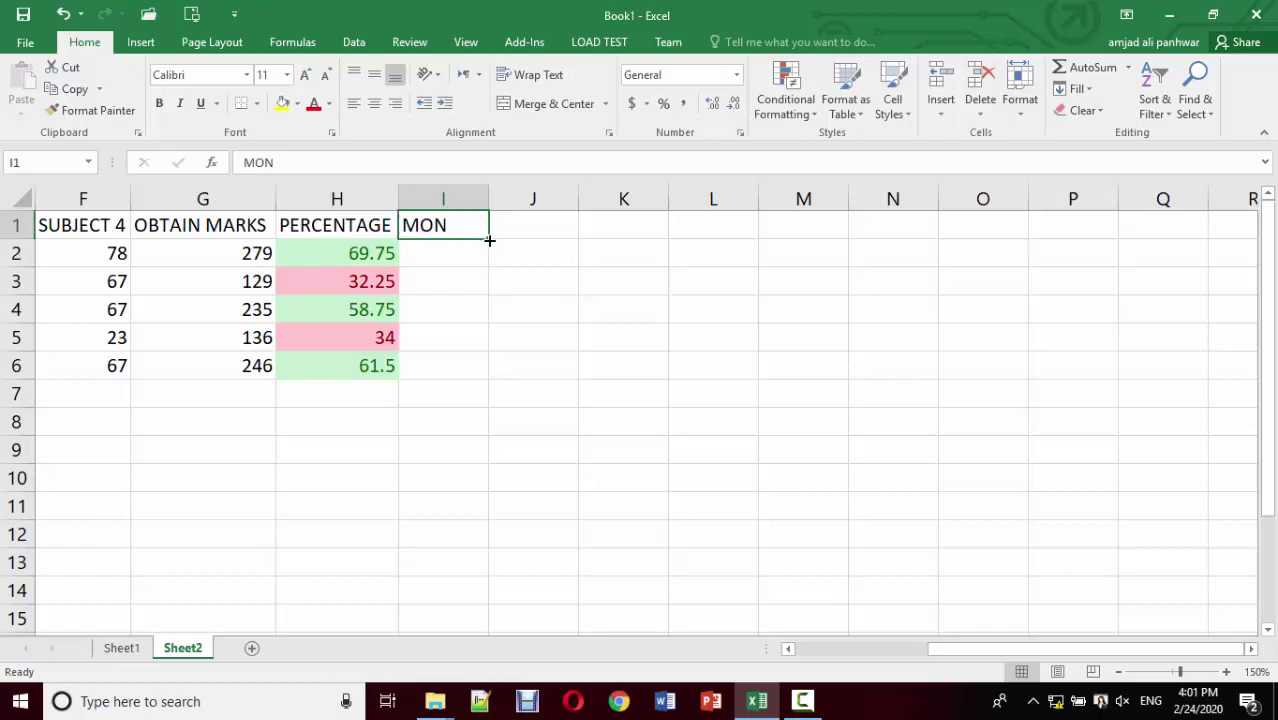
left_click_drag(489, 240, 896, 215)
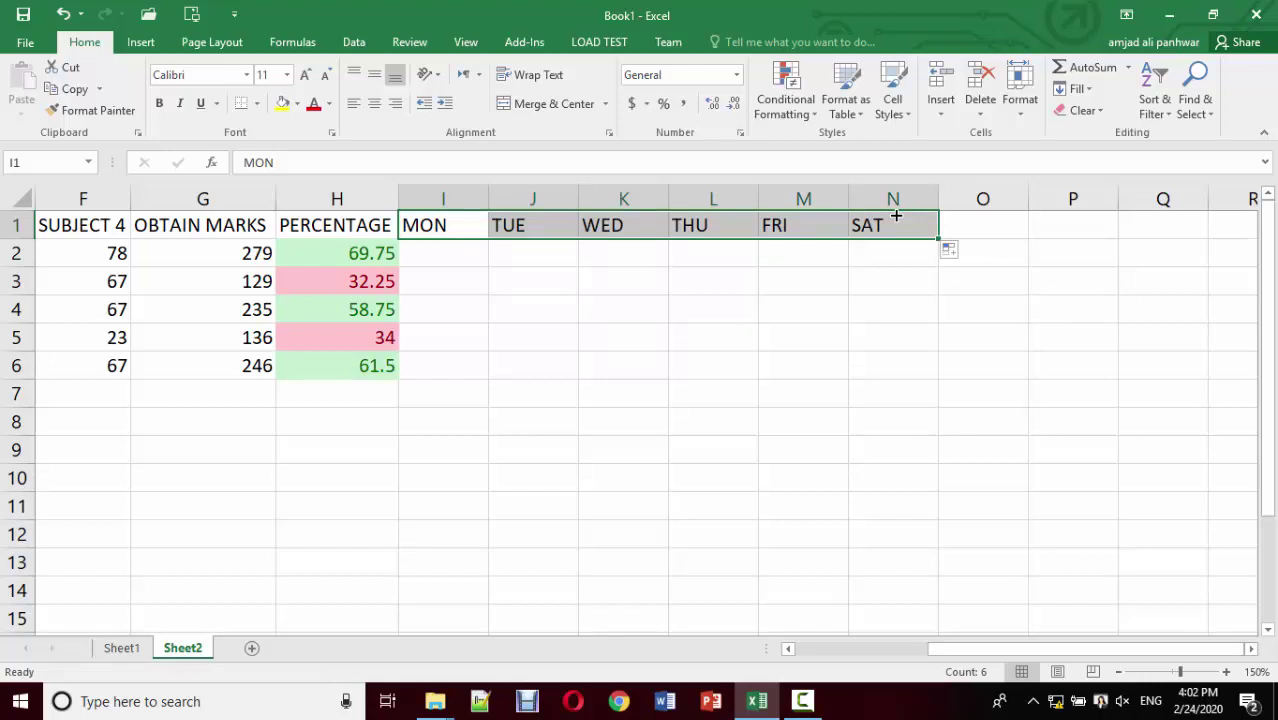
Step: Practise AutoFill with JAN–JUN in row 8 and MONDAY–SUNDAY in row 10
left_click(457, 433)
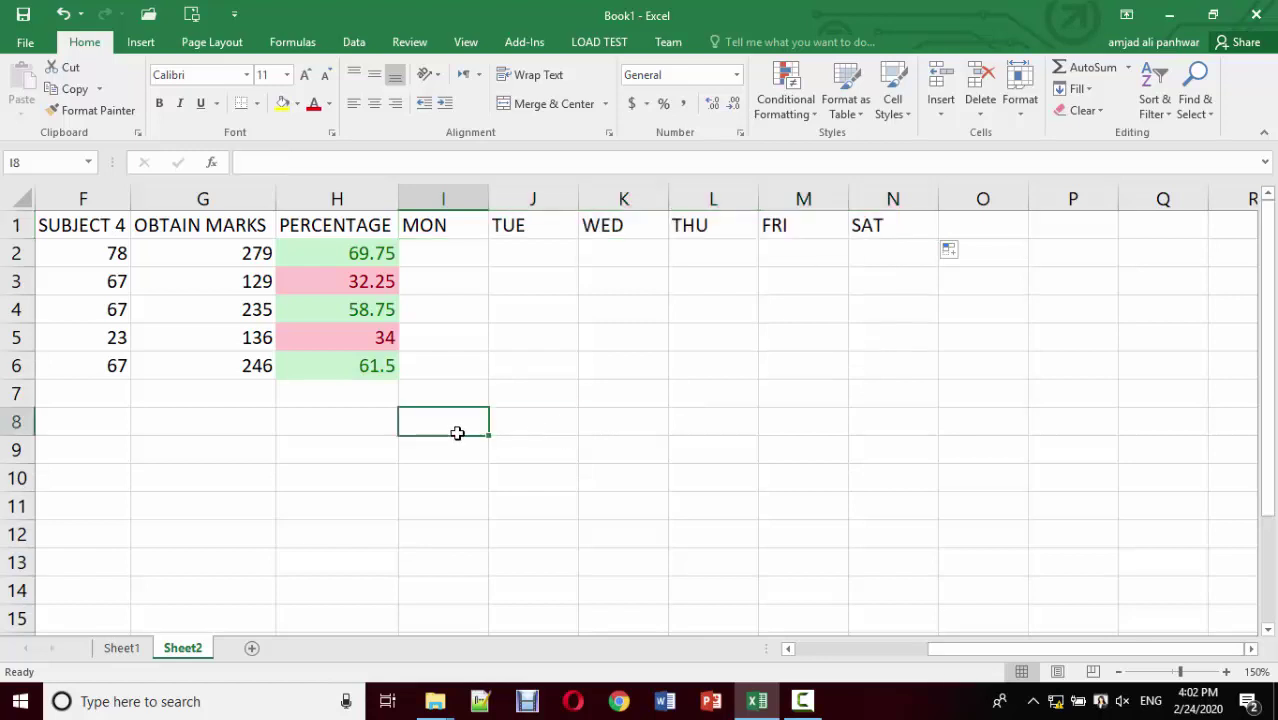
type("JAN")
key("Return")
left_click(457, 427)
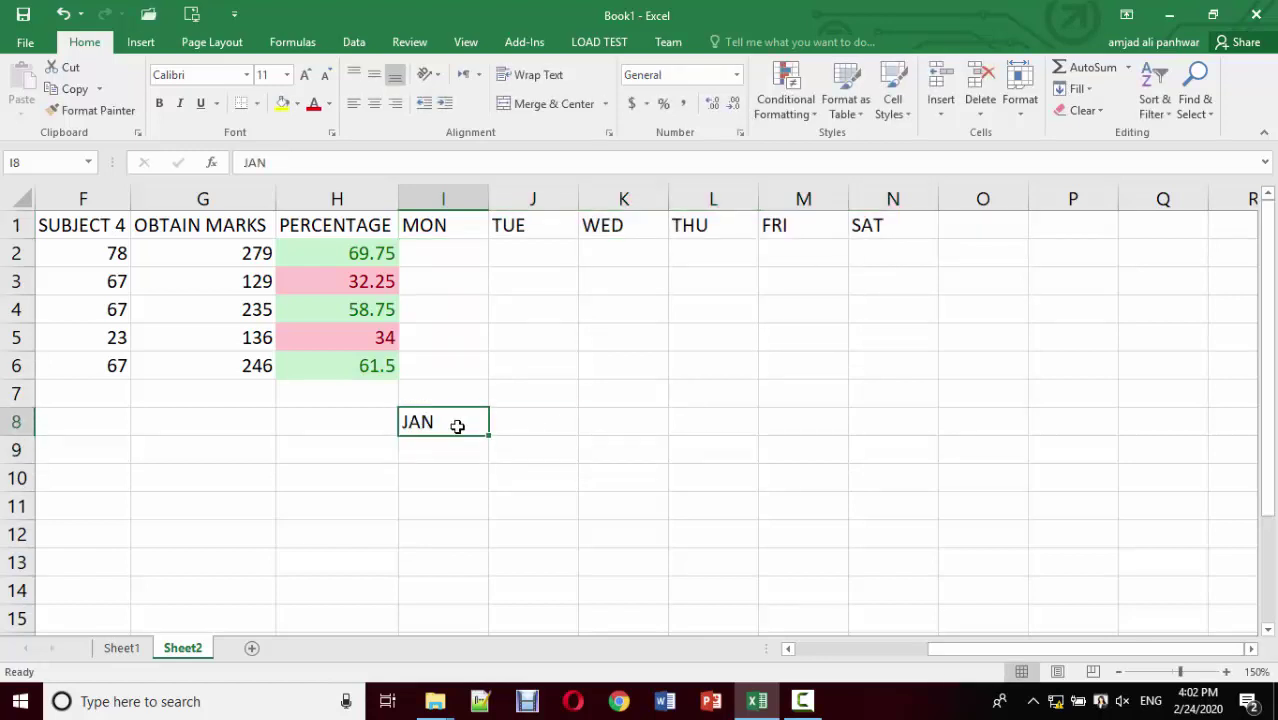
left_click_drag(489, 436, 897, 459)
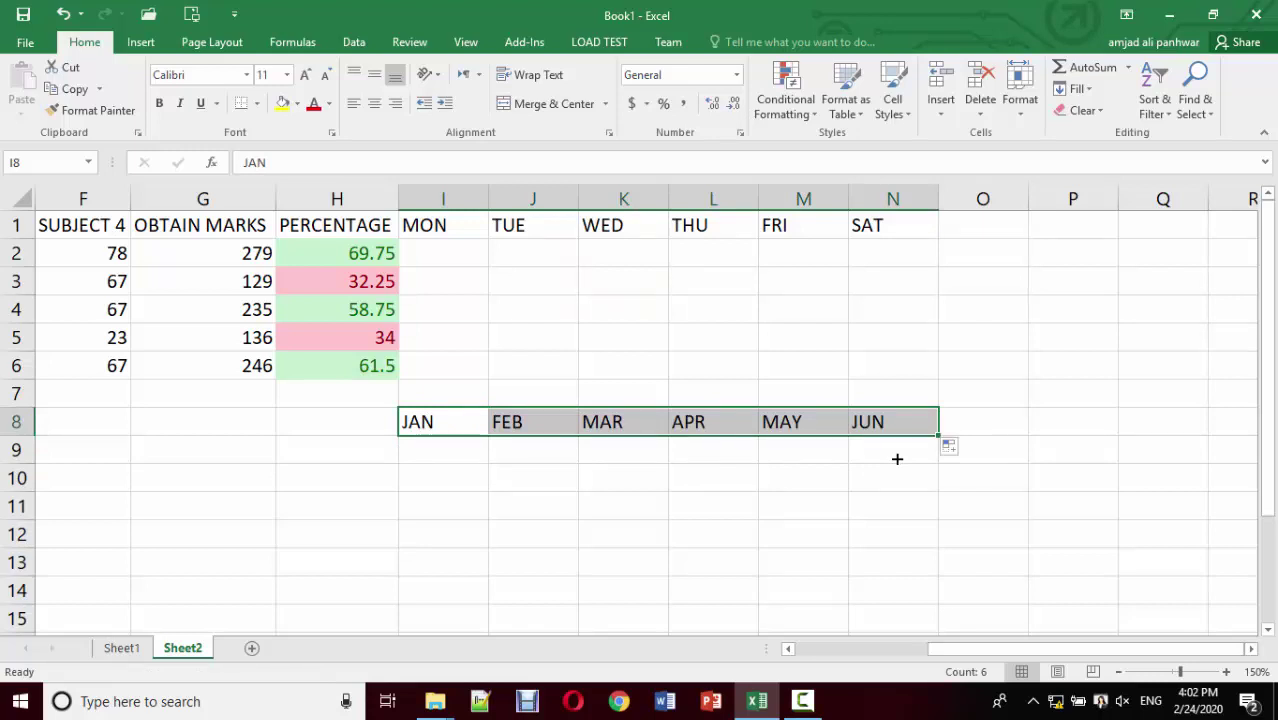
left_click(455, 470)
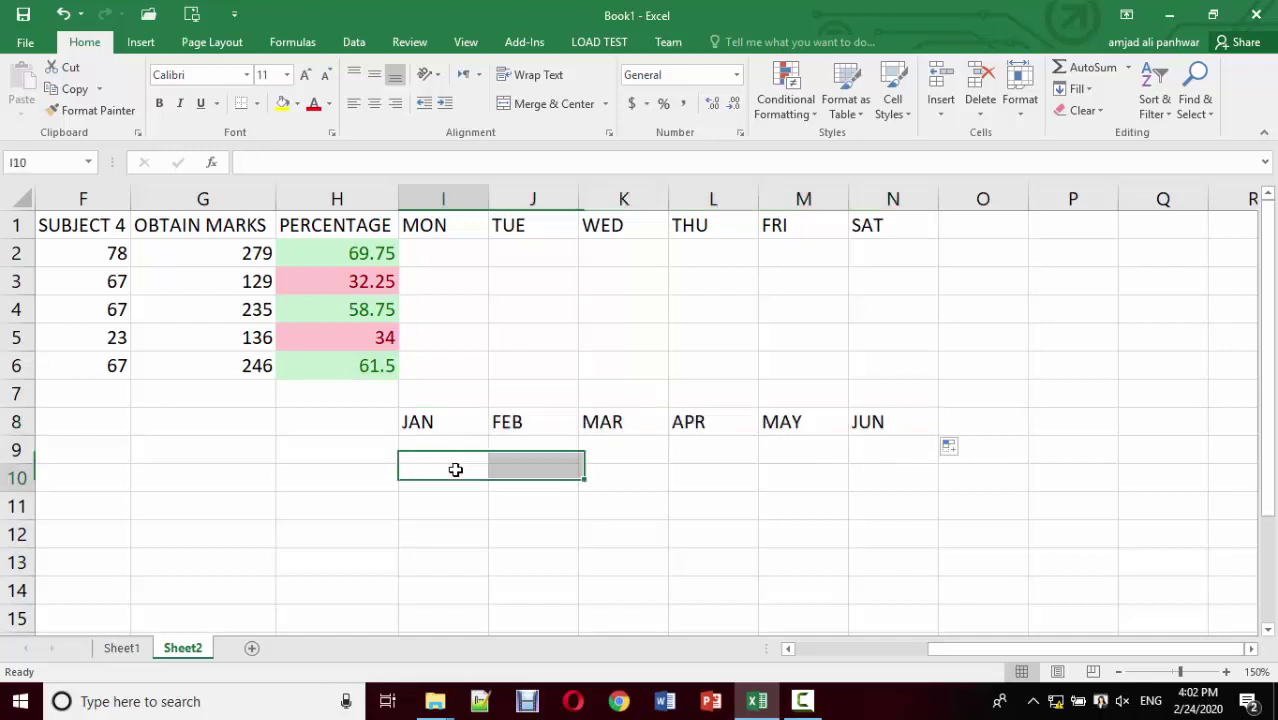
type("MONDAY")
key("Return")
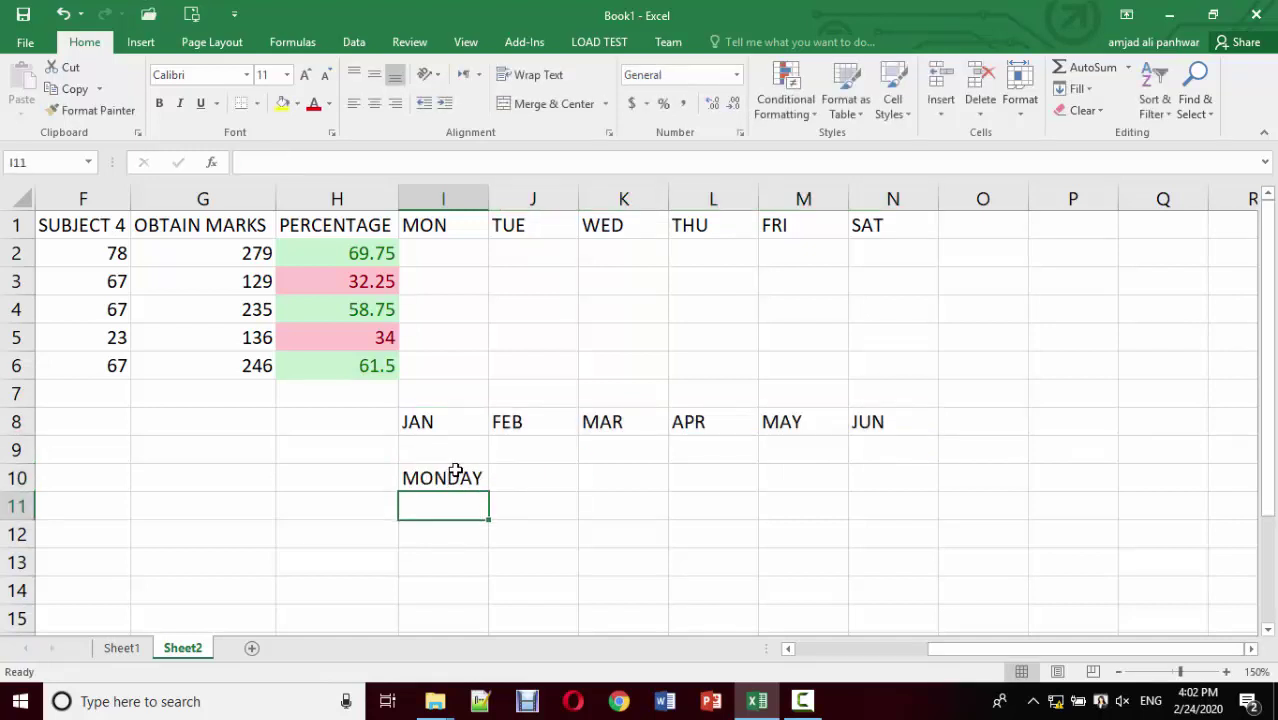
left_click(484, 477)
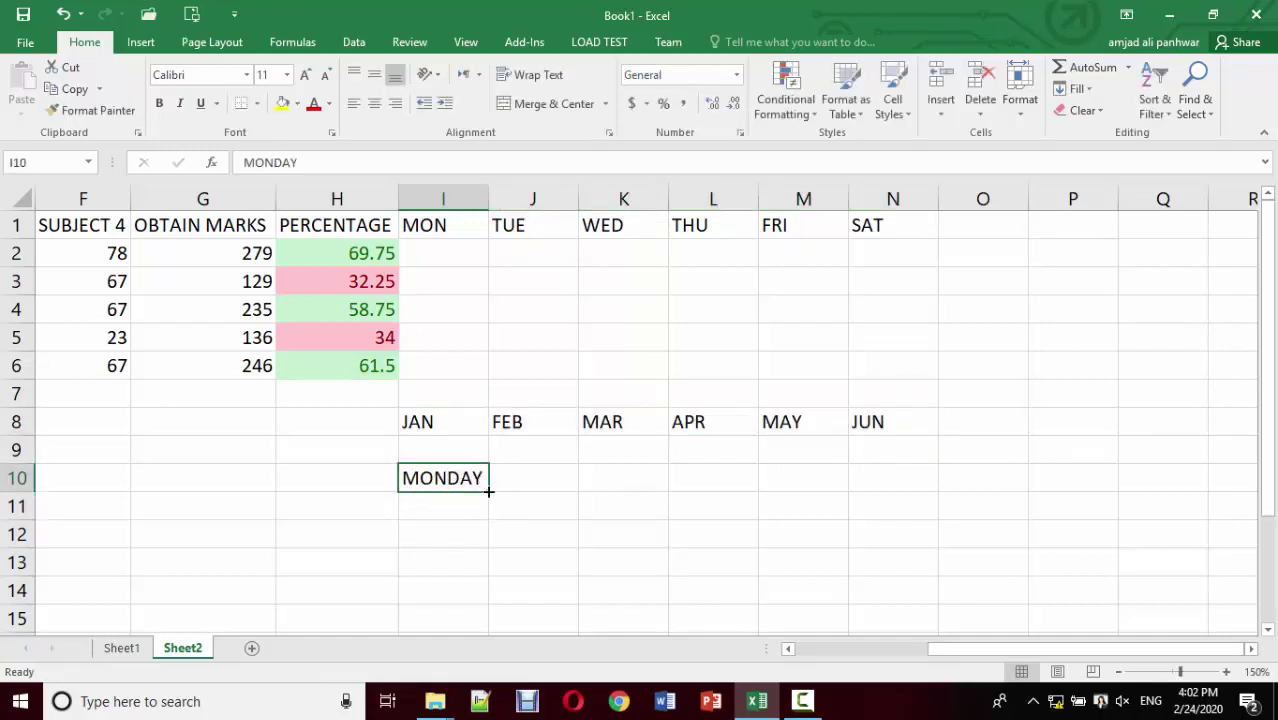
left_click_drag(704, 504, 1050, 484)
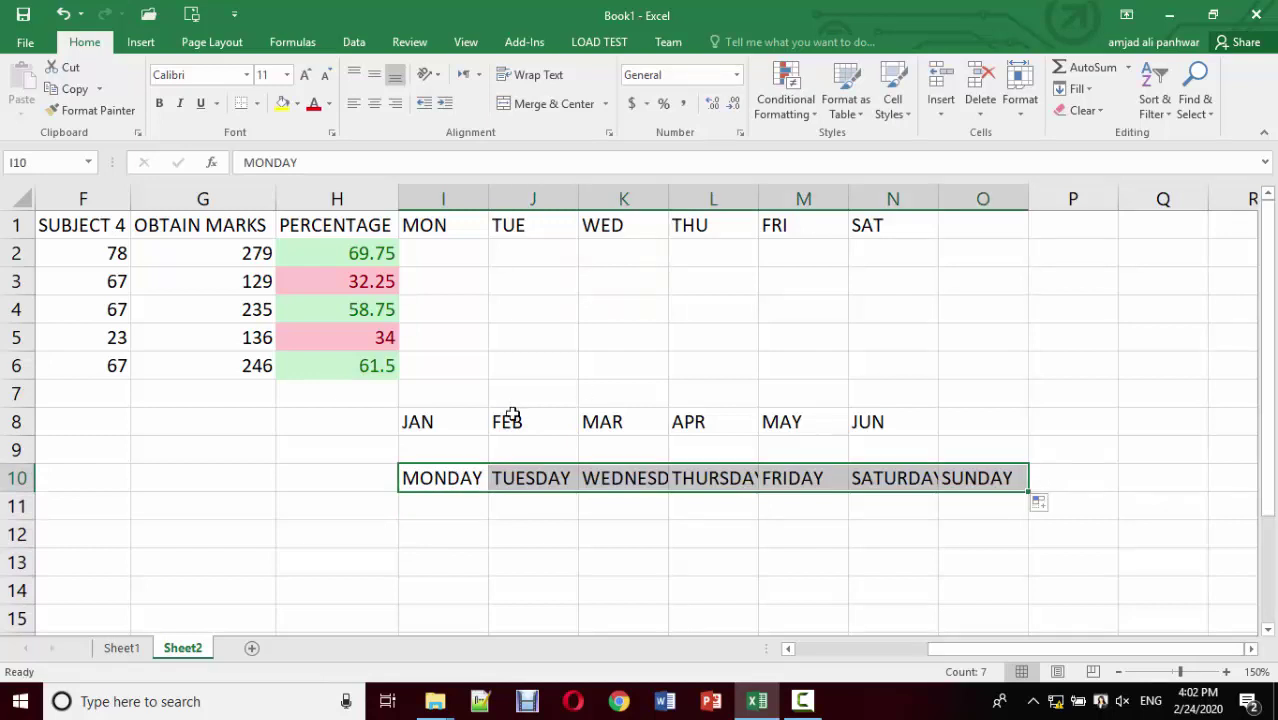
Step: AutoFill JANUARY through JUNE in row 9 and select all practice series
left_click(432, 447)
type("JANU")
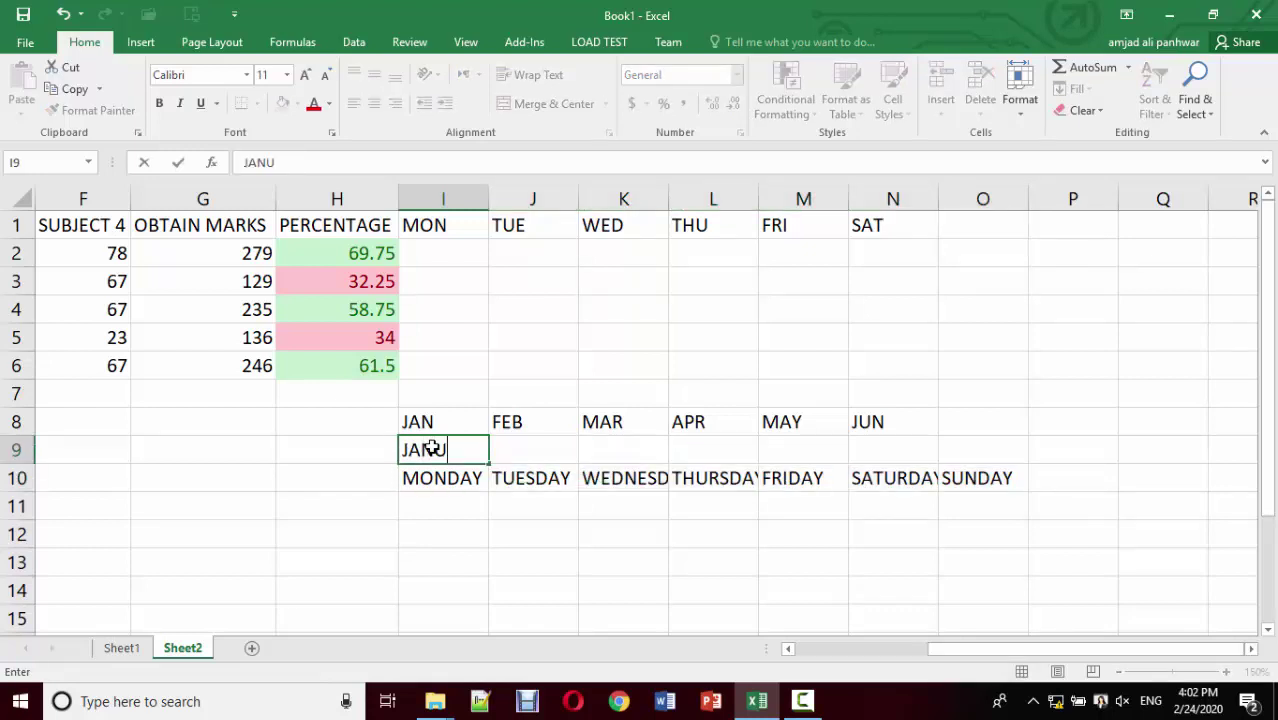
type("ARY")
key("Return")
left_click(432, 447)
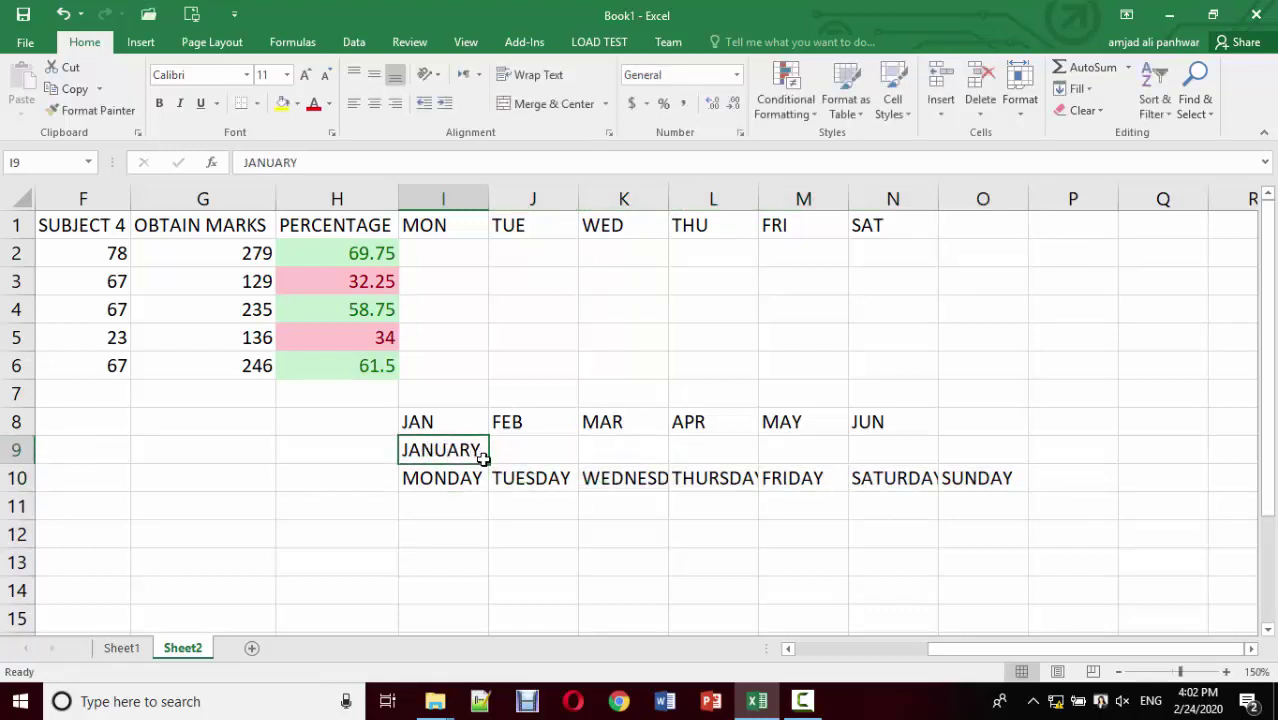
left_click_drag(483, 458, 911, 446)
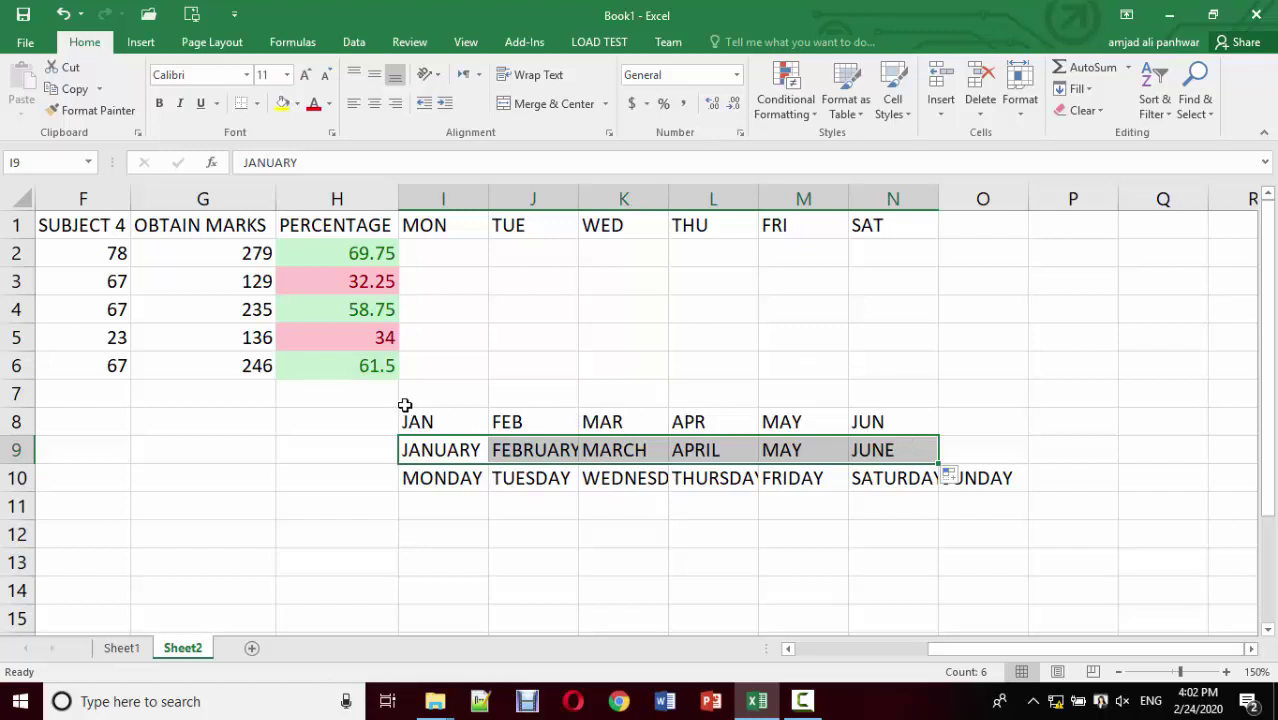
mouse_move(403, 400)
left_mouse_down()
mouse_move(770, 472)
mouse_move(1038, 501)
left_mouse_up()
Step: Clear the practice series and enter P in I2 and A in I3
key("Delete")
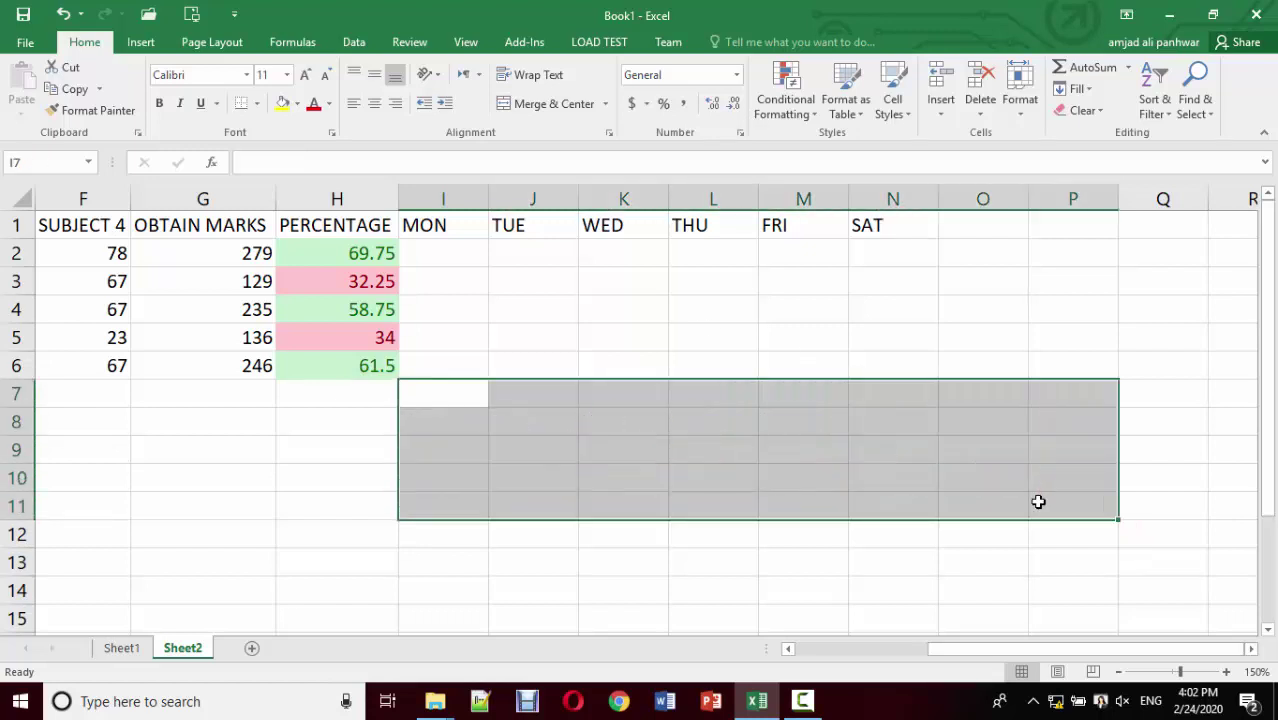
left_click(447, 253)
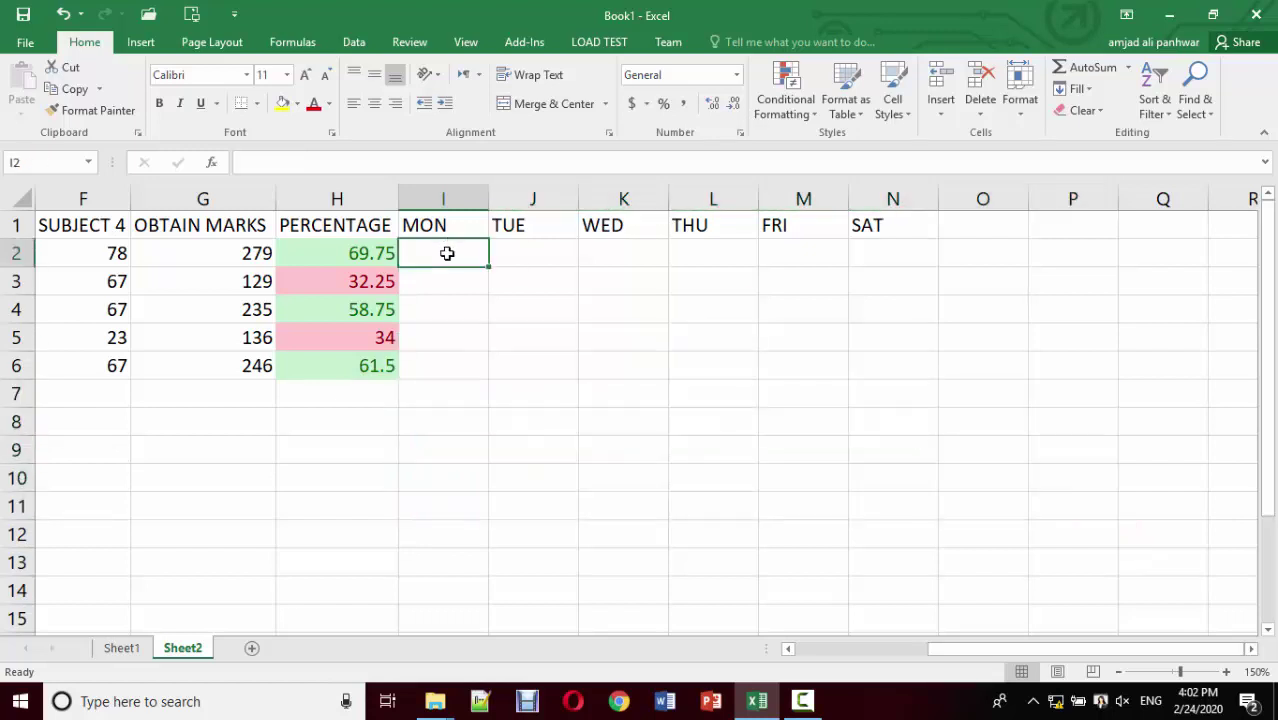
key("Return")
type("A")
left_click(447, 253)
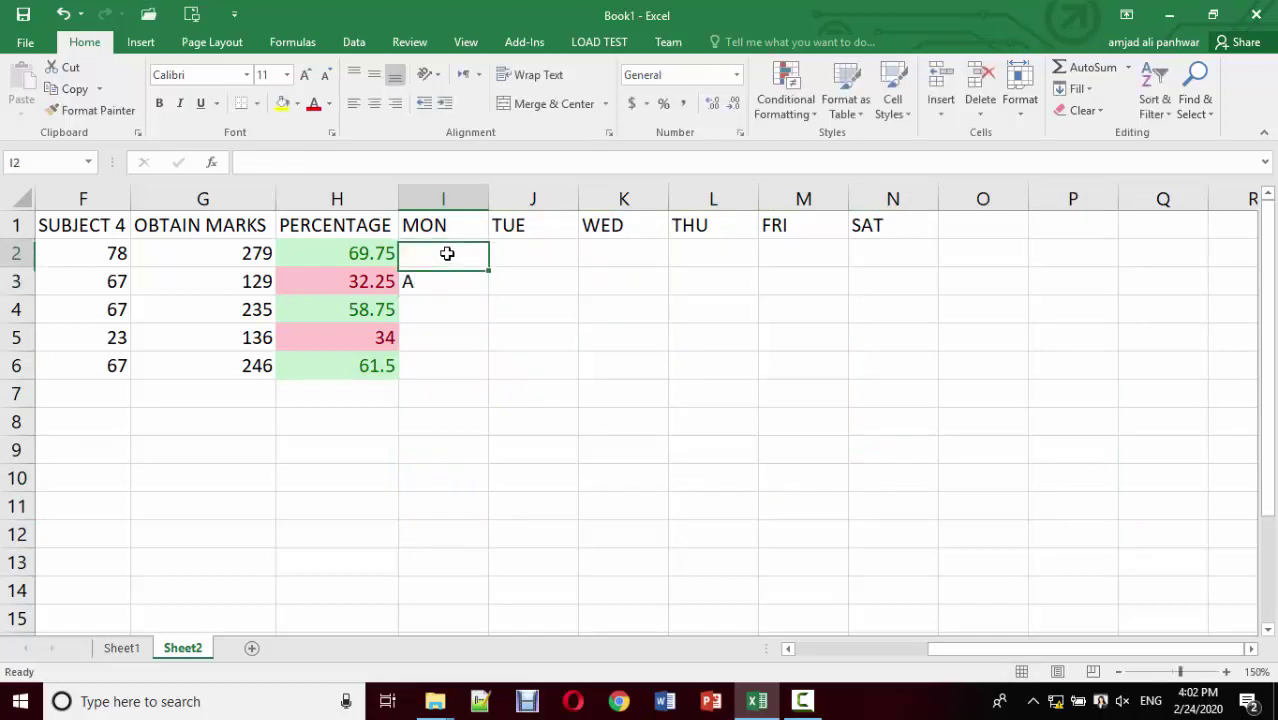
type("P")
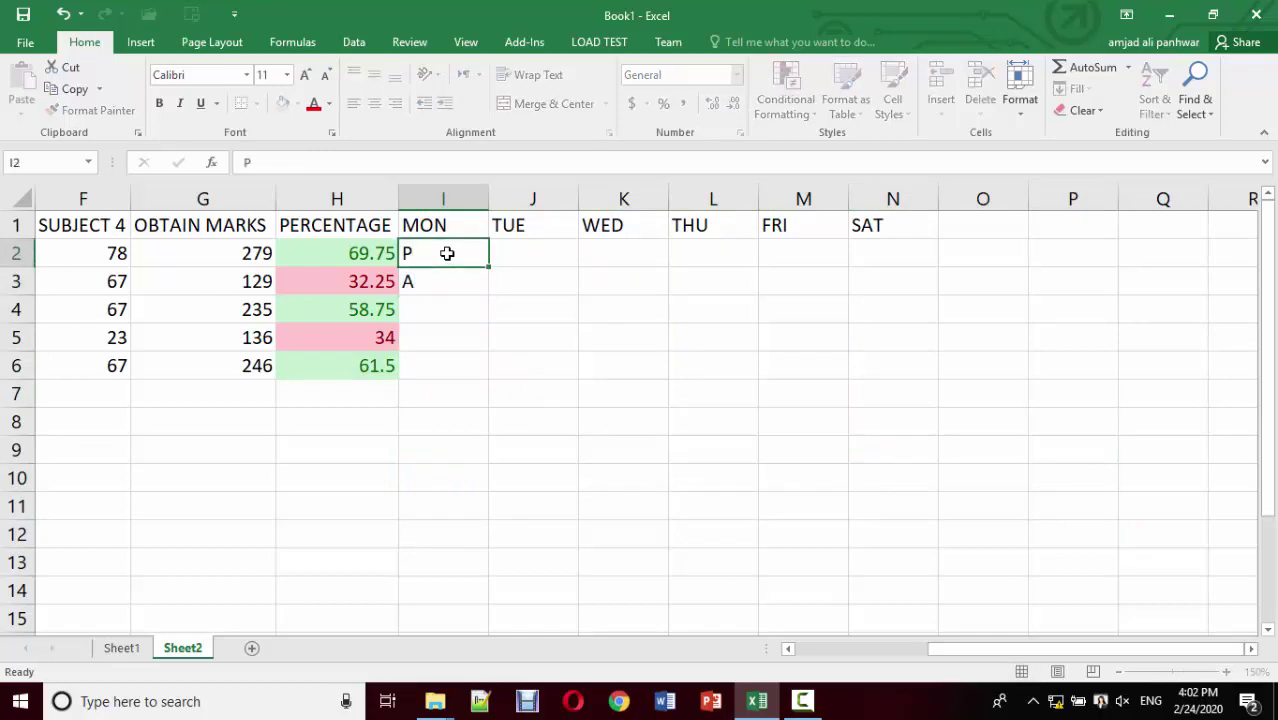
key("Return")
Step: Select the P and A marks in I2:I3, dismissing the quick formatting suggestions
left_click(447, 253)
key("shift+Down")
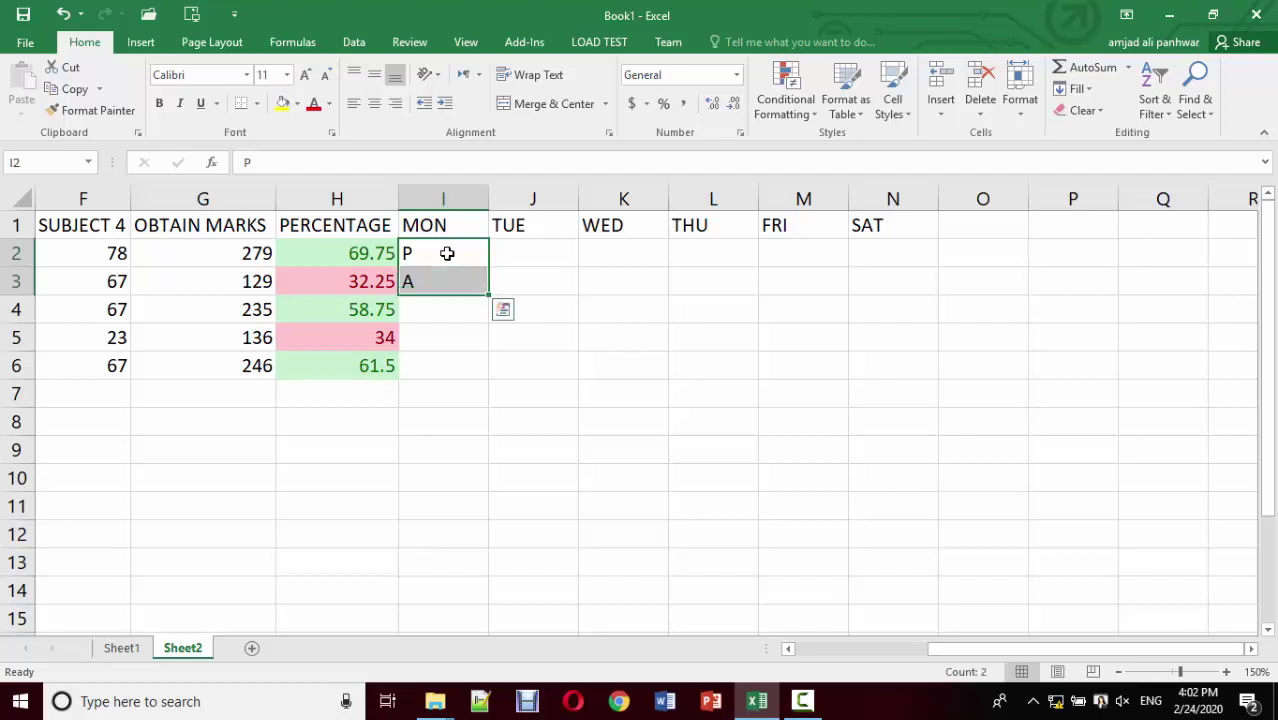
key("ctrl+q")
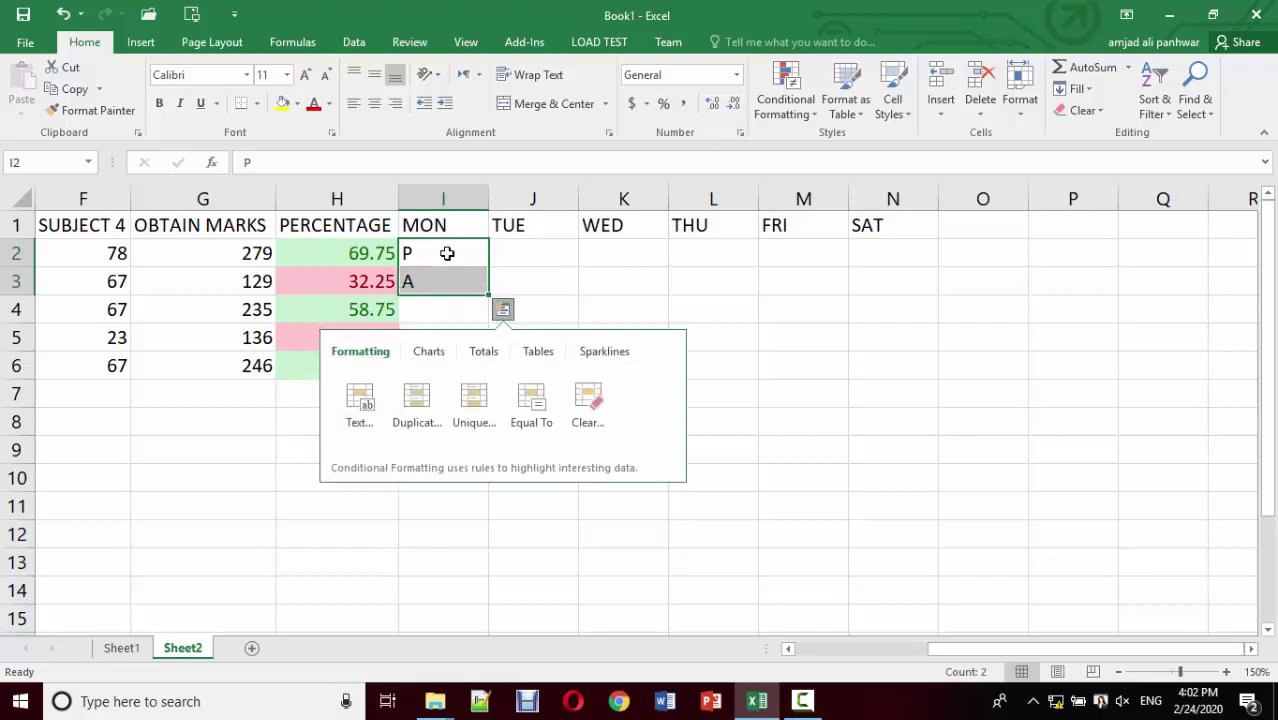
key("Right")
key("Right")
left_click(451, 301)
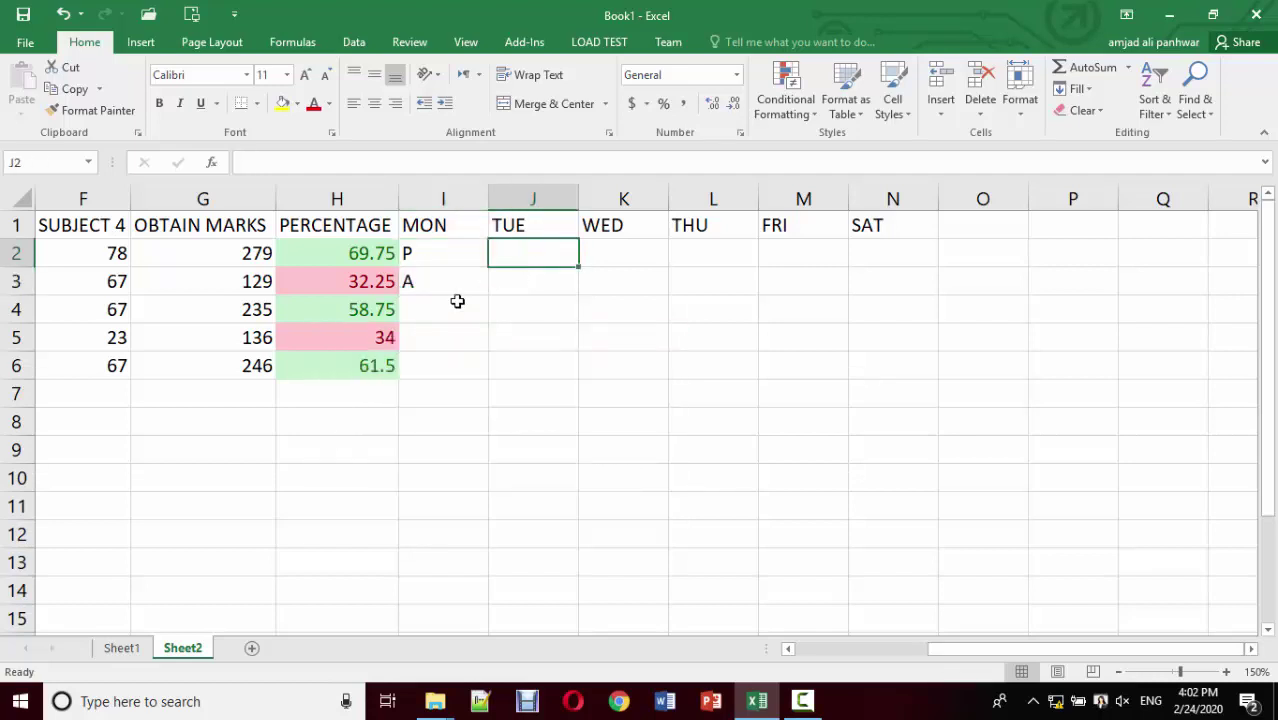
Step: Copy the P/A pair from I2:I3 down into I4:I7
key("Up")
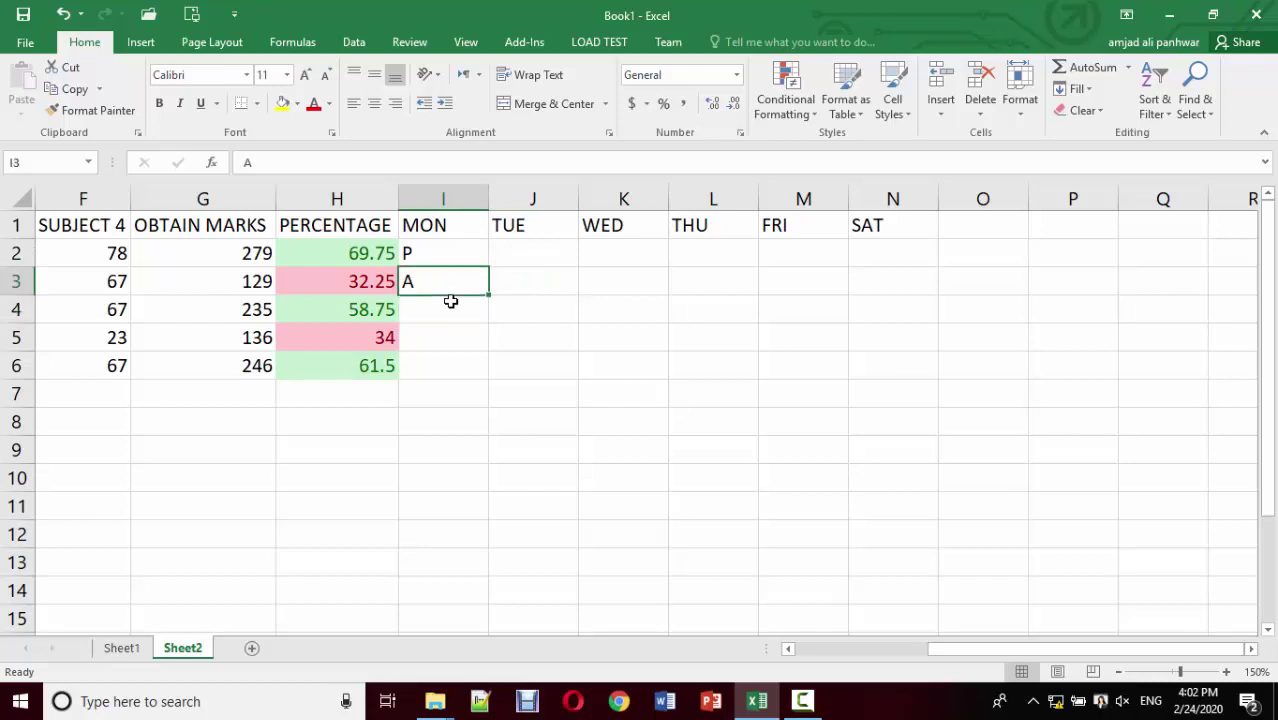
key("Up")
key("shift+Down")
key("ctrl+c")
key("Right")
key("Down")
key("Down")
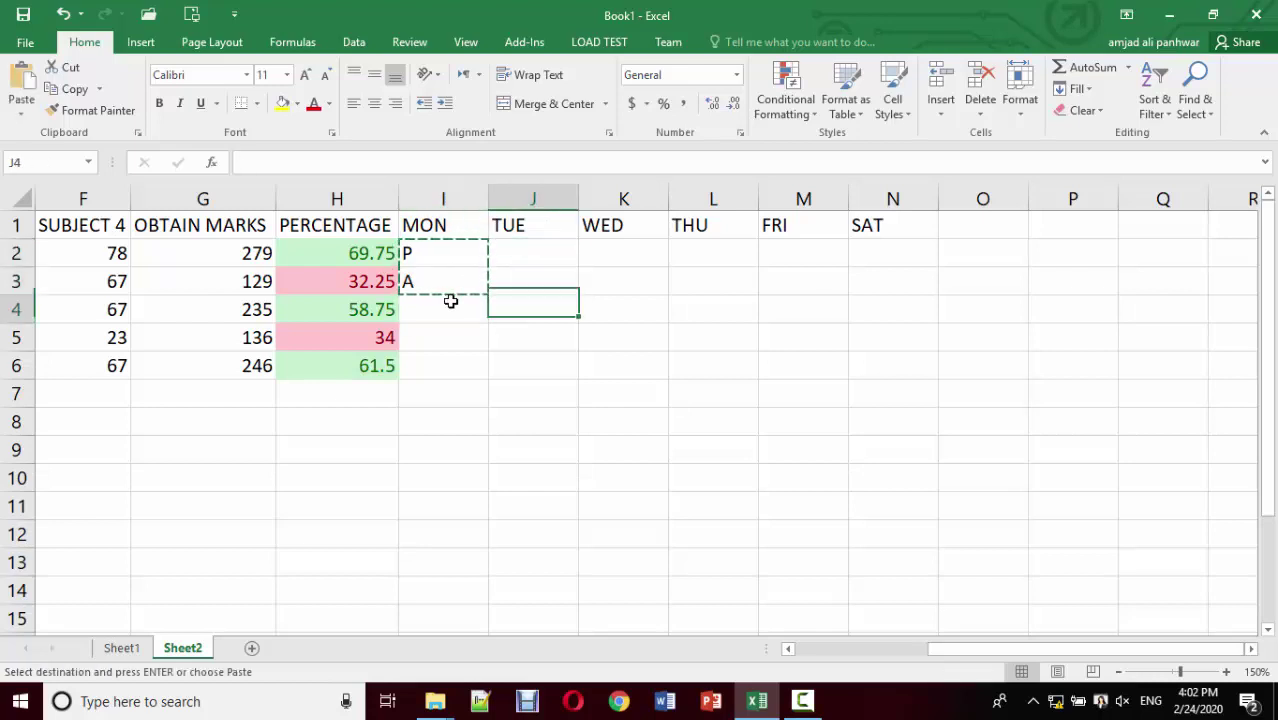
key("Left")
key("ctrl+v")
key("Down")
key("Down")
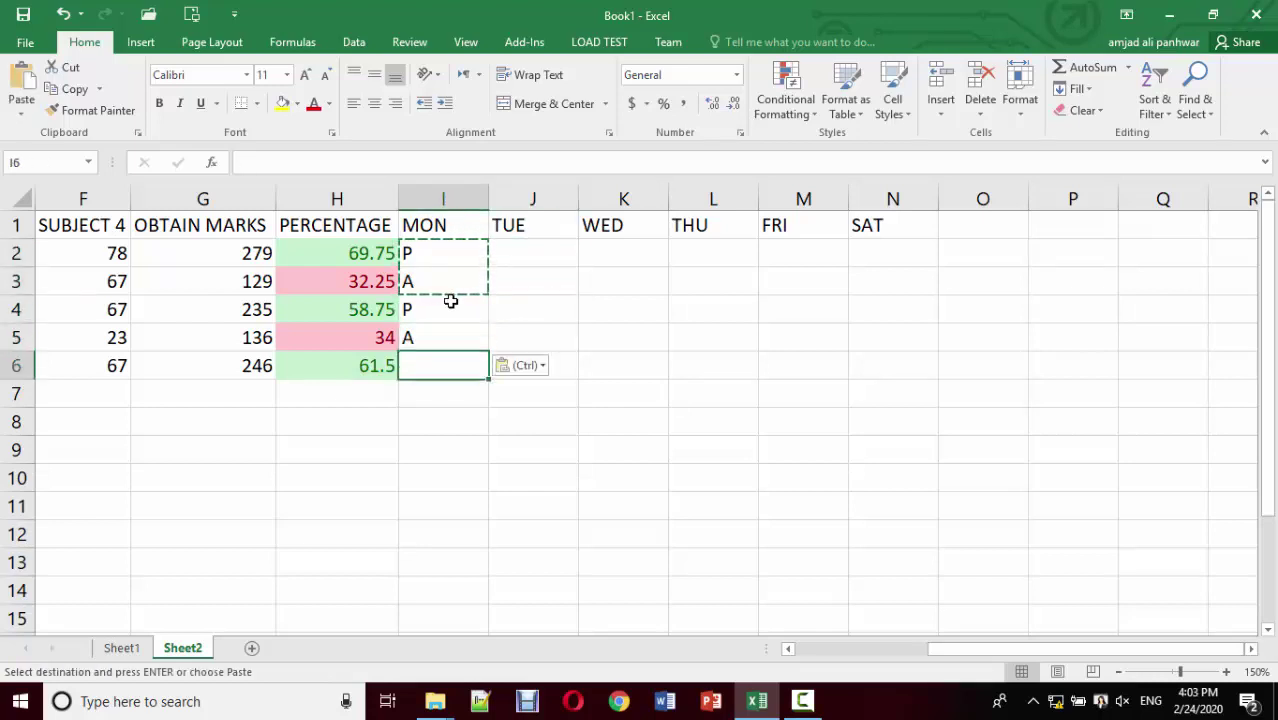
key("ctrl+v")
Step: Copy the MON marks I2:I7 across TUE–SAT into J2:N7 and clear the copy border
key("Right")
key("Up")
key("Up")
key("Left")
key("Up")
key("Up")
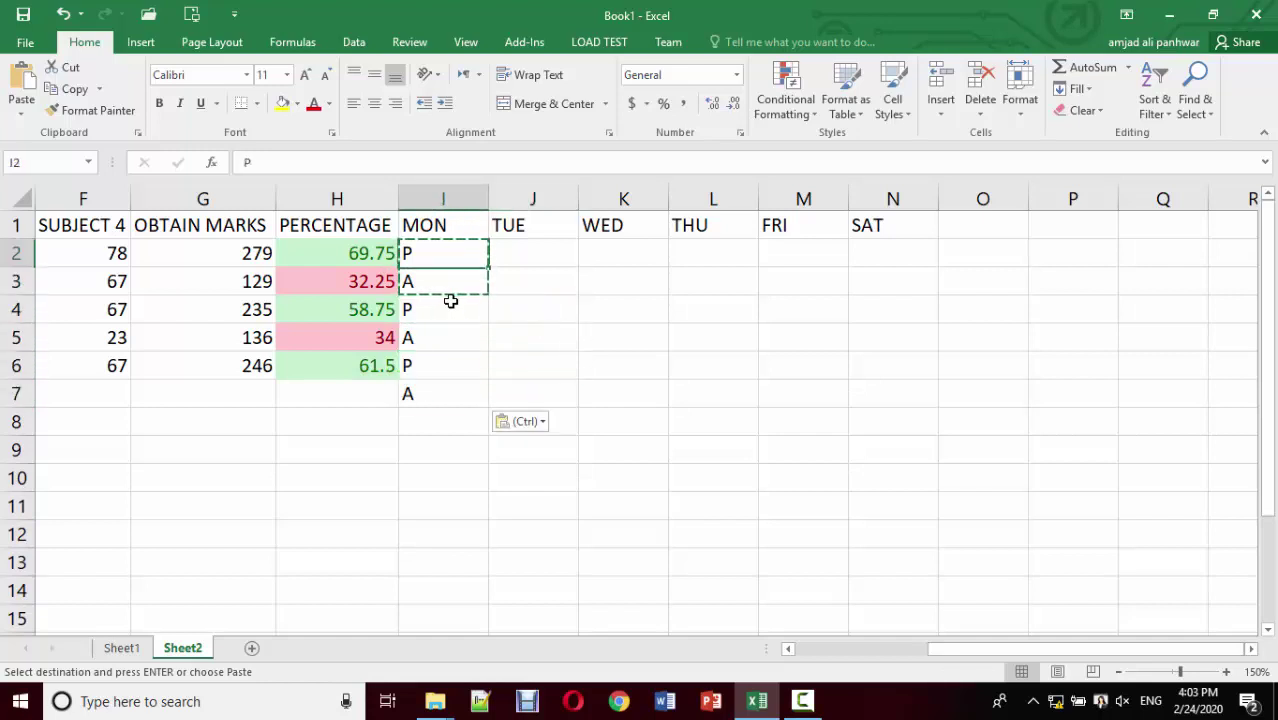
key("shift+Down")
key("shift+Down")
key("shift+Down")
key("shift+Down")
key("shift+Down")
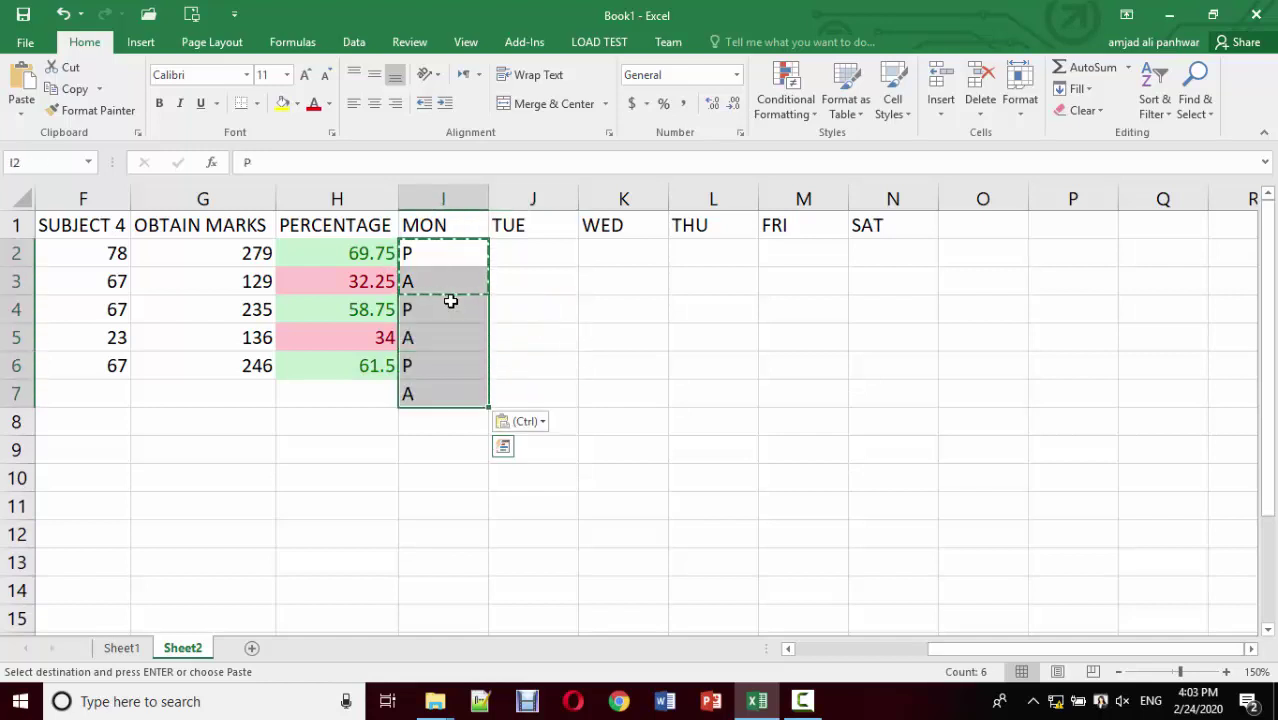
key("ctrl+Right")
key("ctrl+Left")
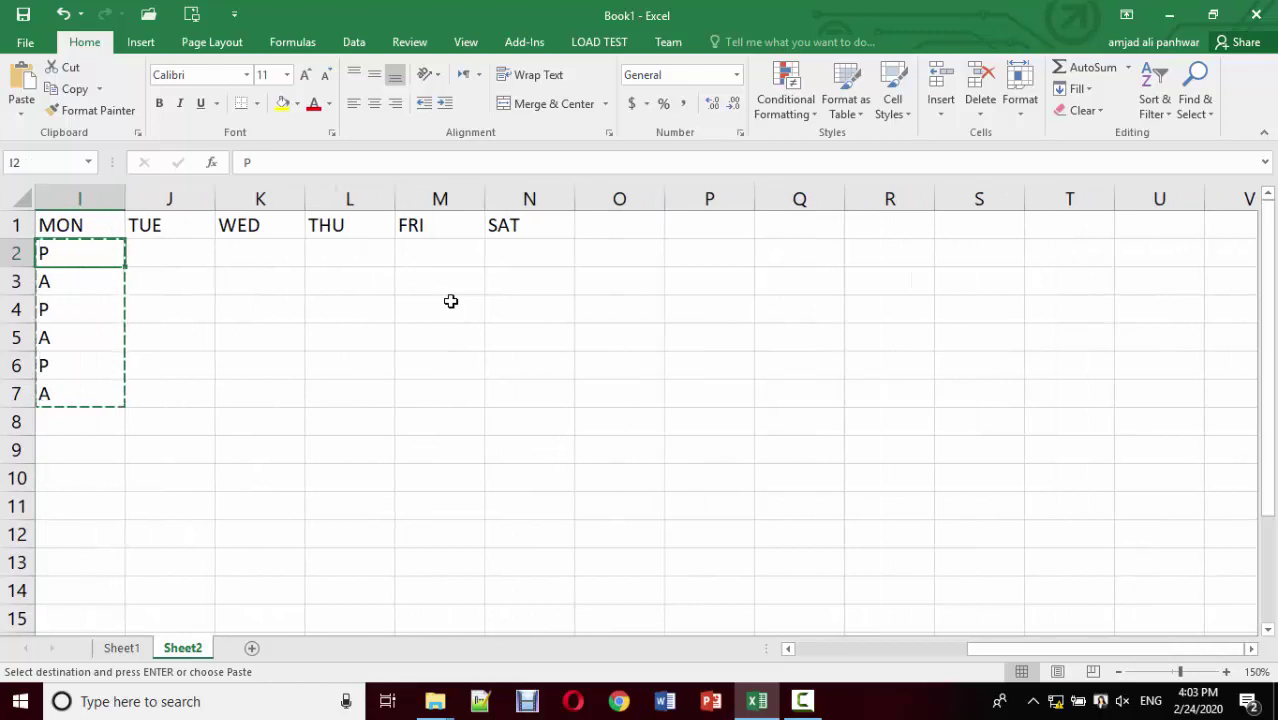
key("Right")
key("shift+Down")
key("shift+Down")
key("shift+Down")
key("shift+Down")
key("shift+Down")
key("shift+Right")
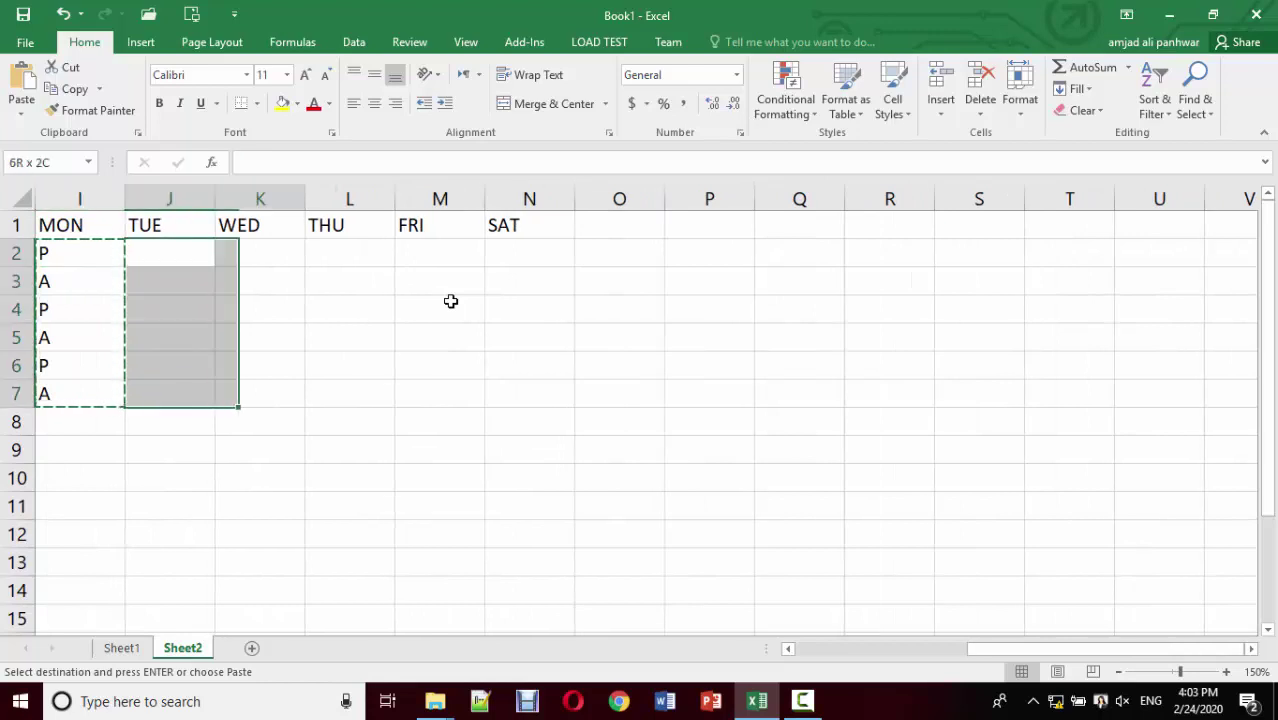
key("shift+Right")
key("shift+Right")
key("shift+Right")
key("ctrl+v")
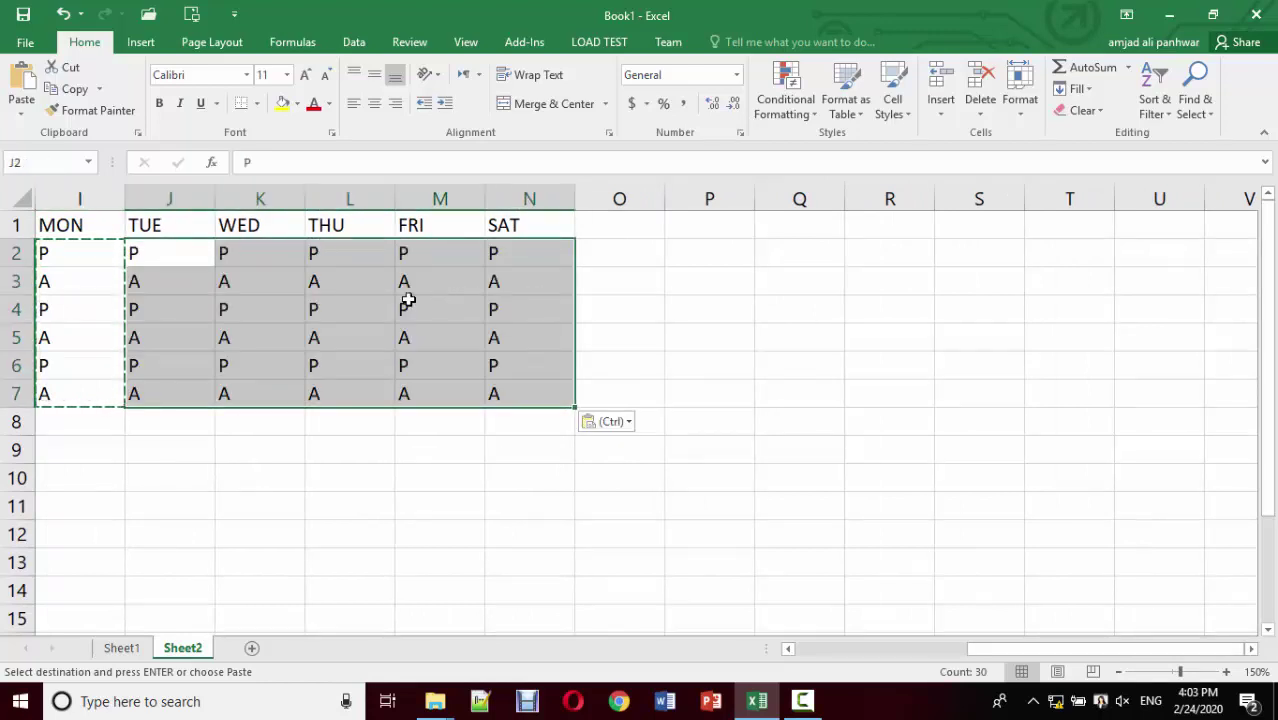
left_click(131, 257)
key("Left")
key("Left")
key("Left")
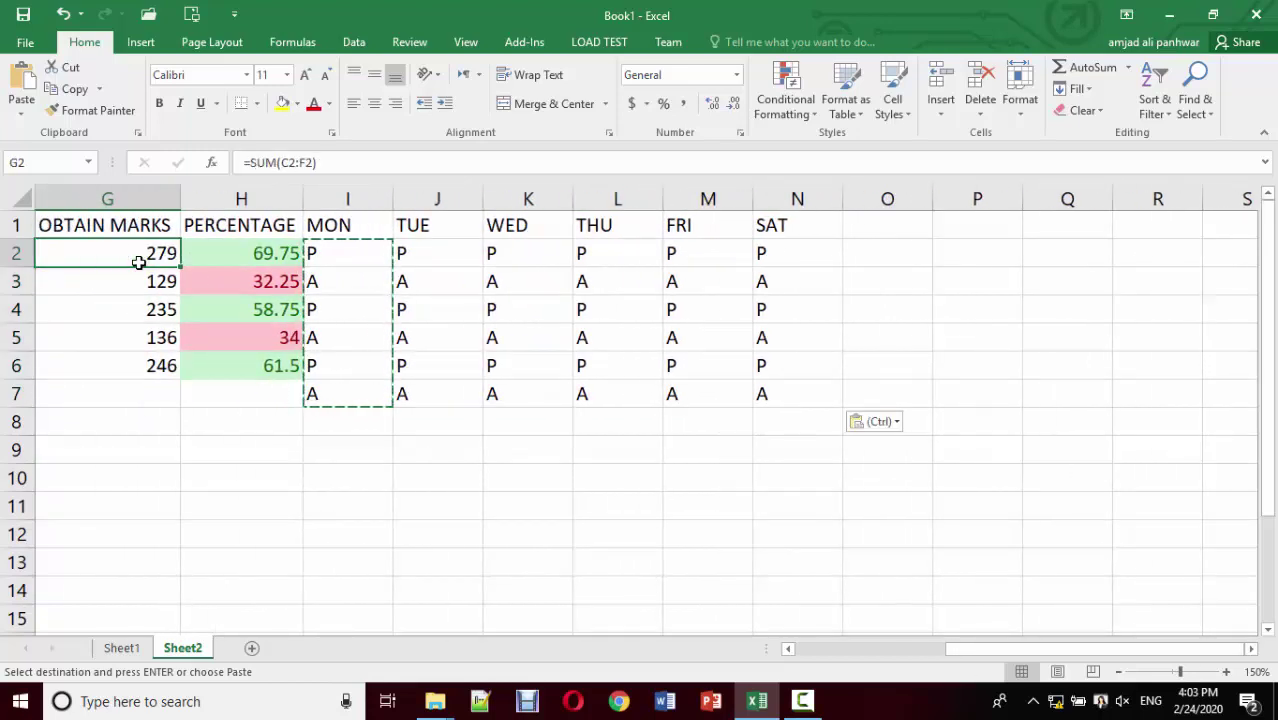
key("Escape")
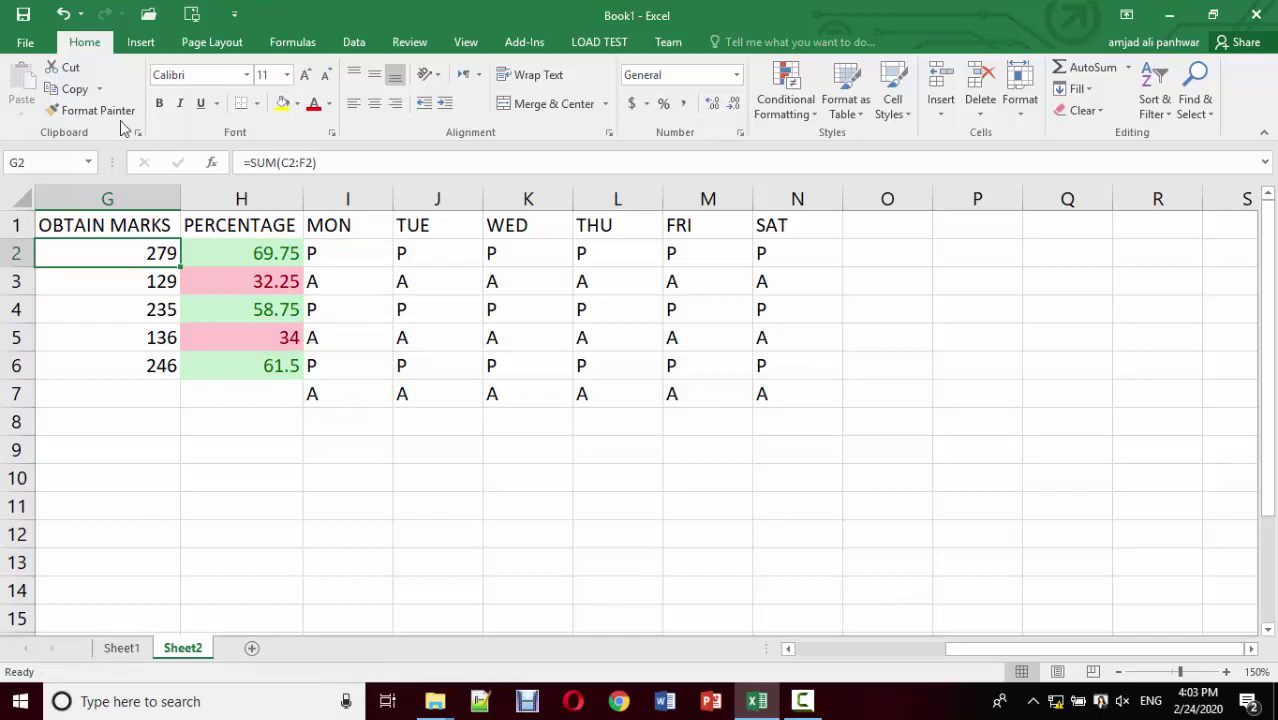
Step: Add a Text That Contains 'P' rule to I2:N7 with Green Fill with Dark Green Text
mouse_move(314, 258)
left_mouse_down()
mouse_move(579, 343)
mouse_move(785, 390)
left_mouse_up()
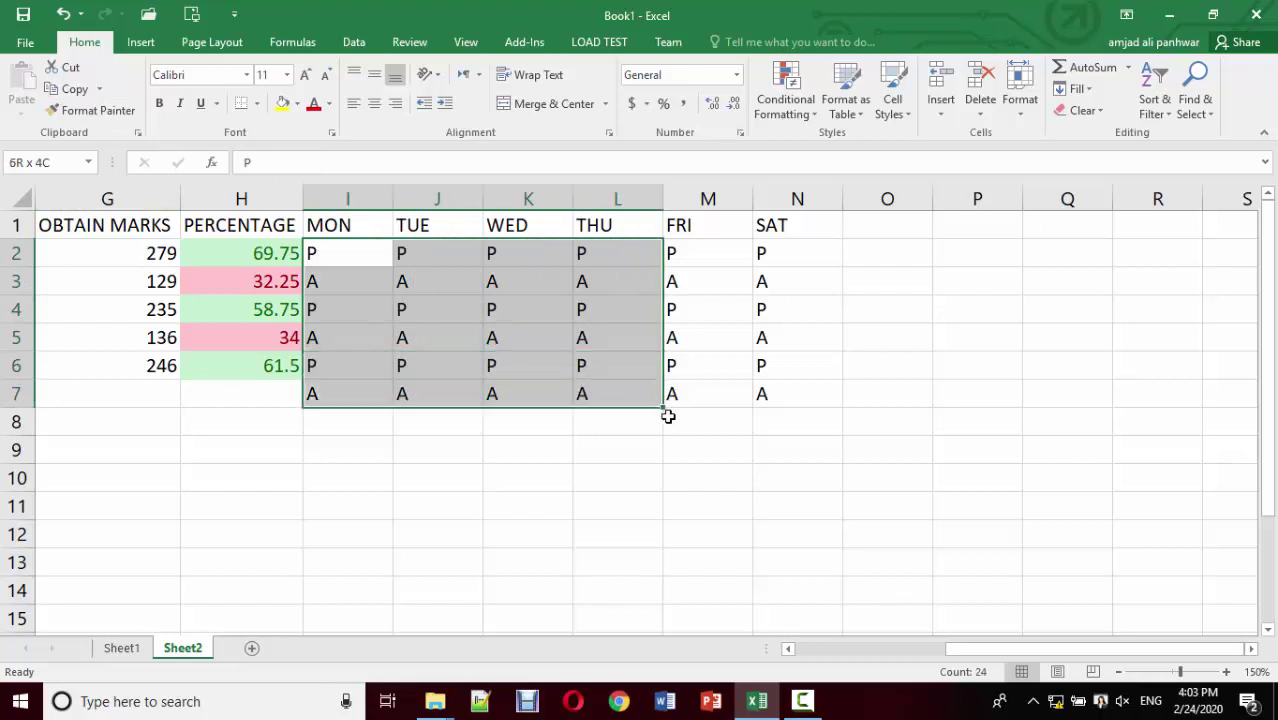
left_click(786, 100)
mouse_move(848, 143)
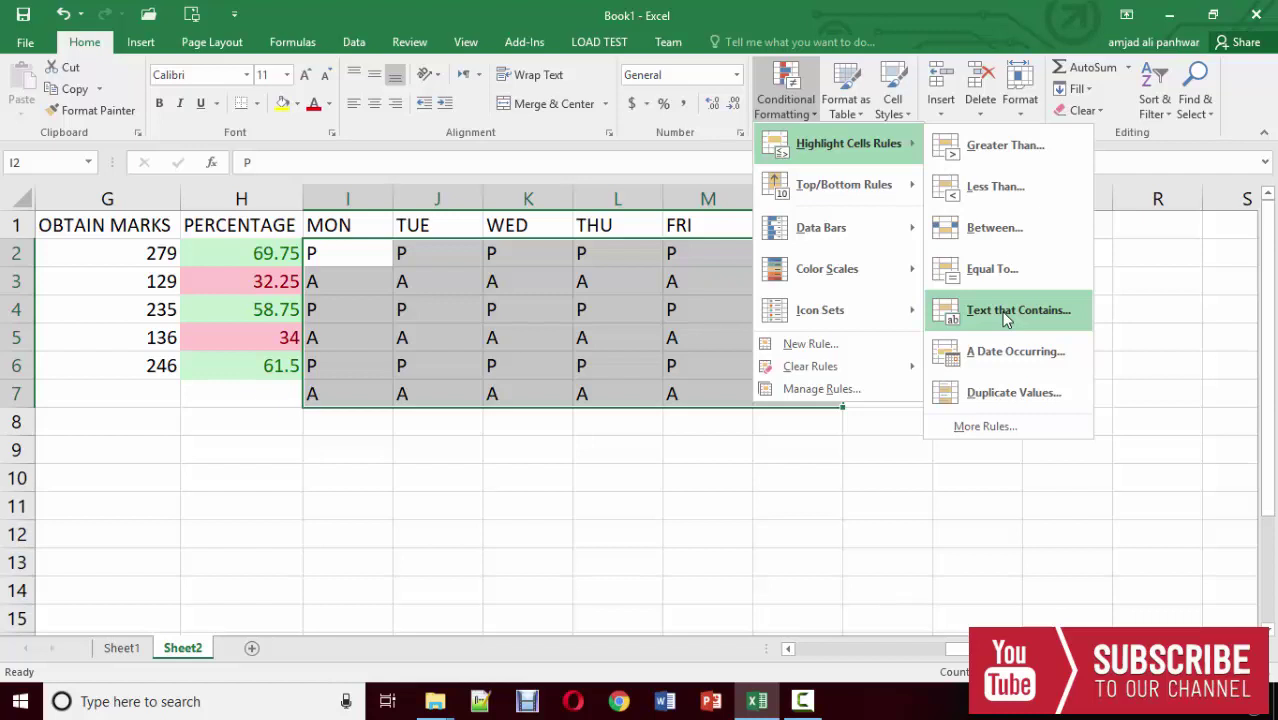
left_click(1006, 314)
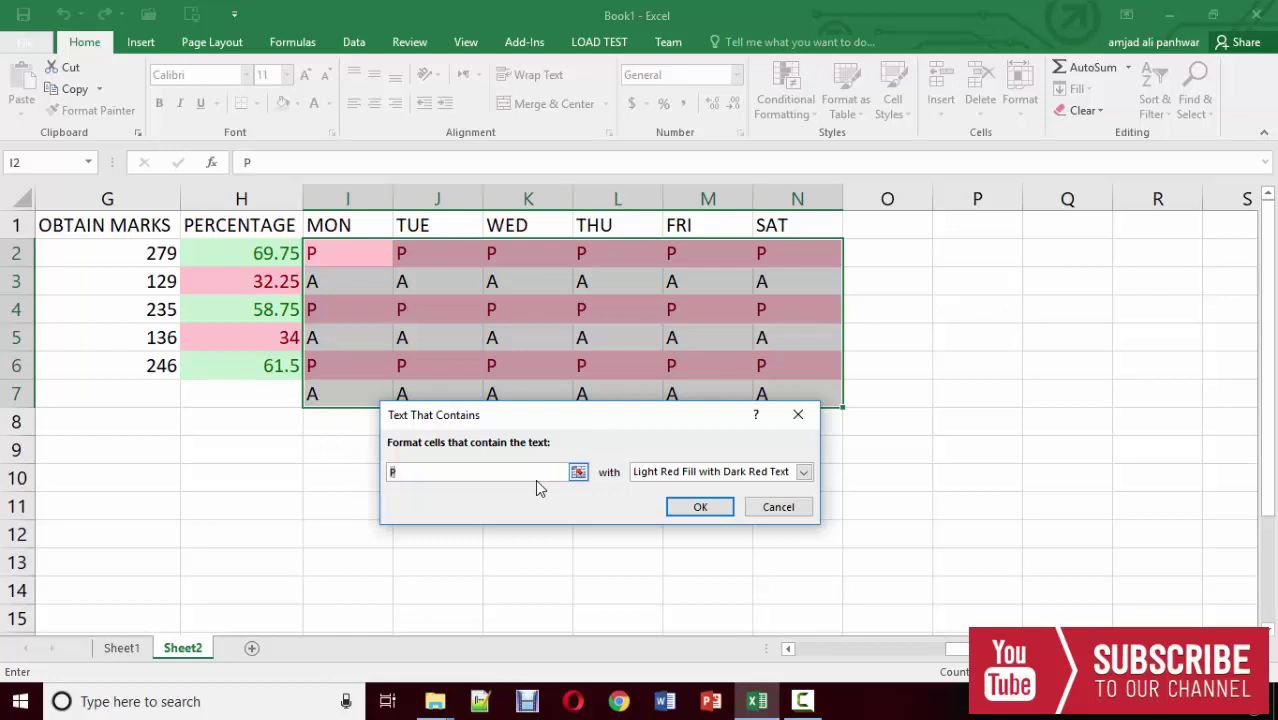
left_click(803, 472)
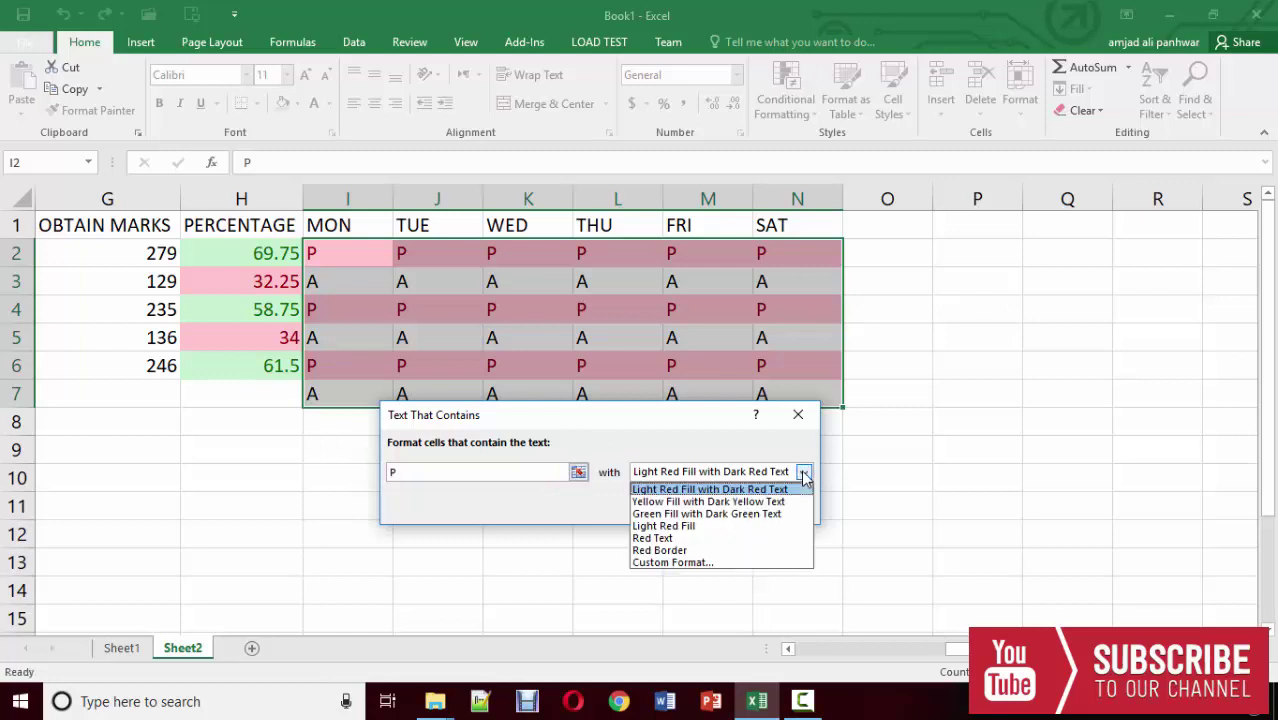
left_click(727, 514)
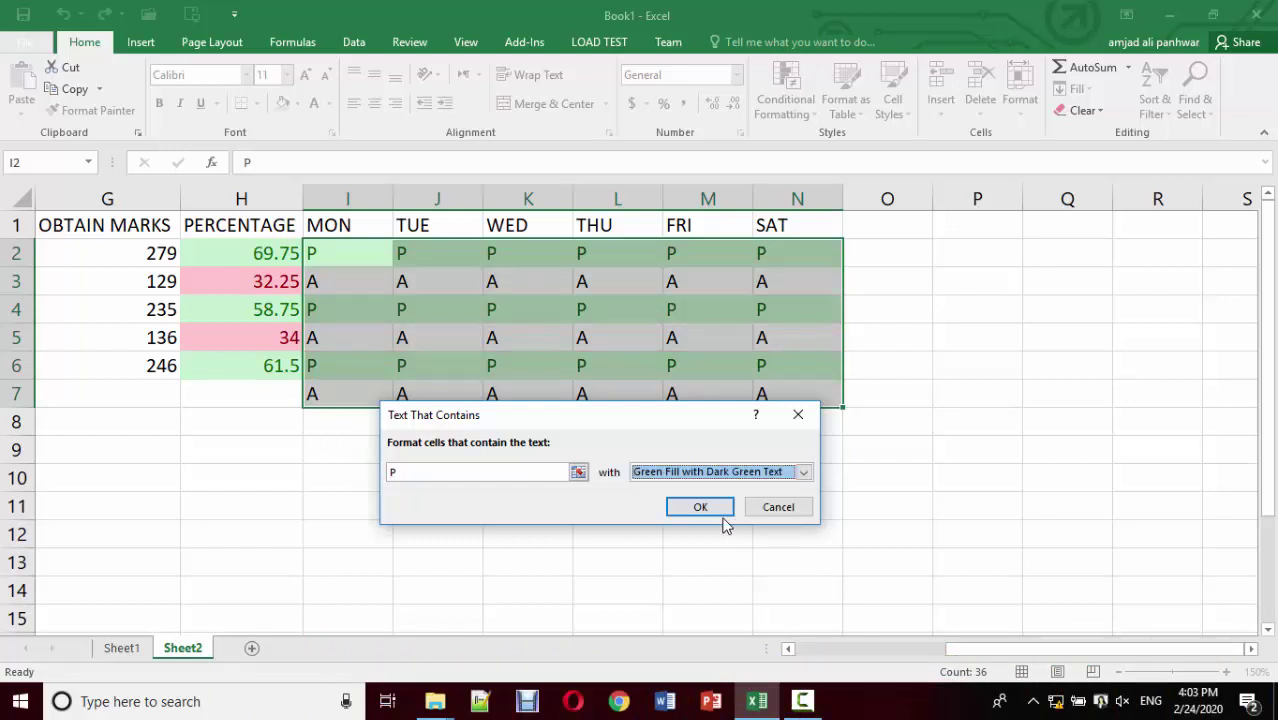
left_click(705, 510)
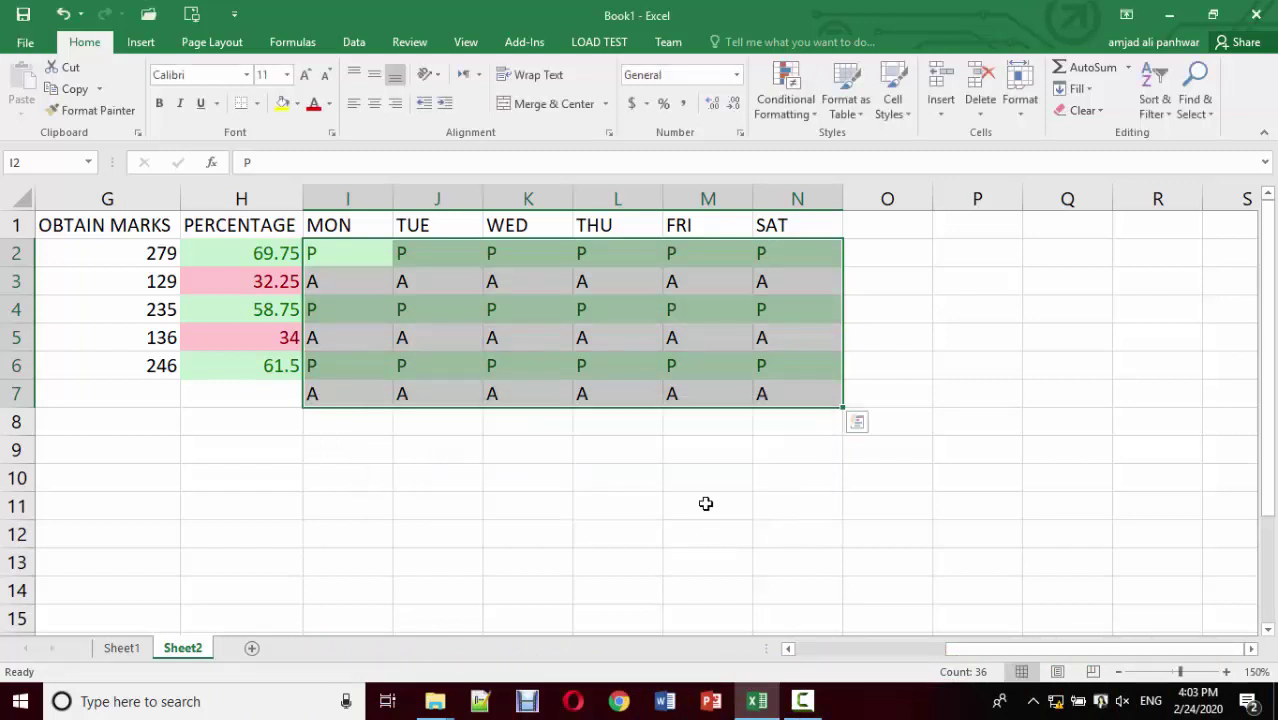
left_click(637, 472)
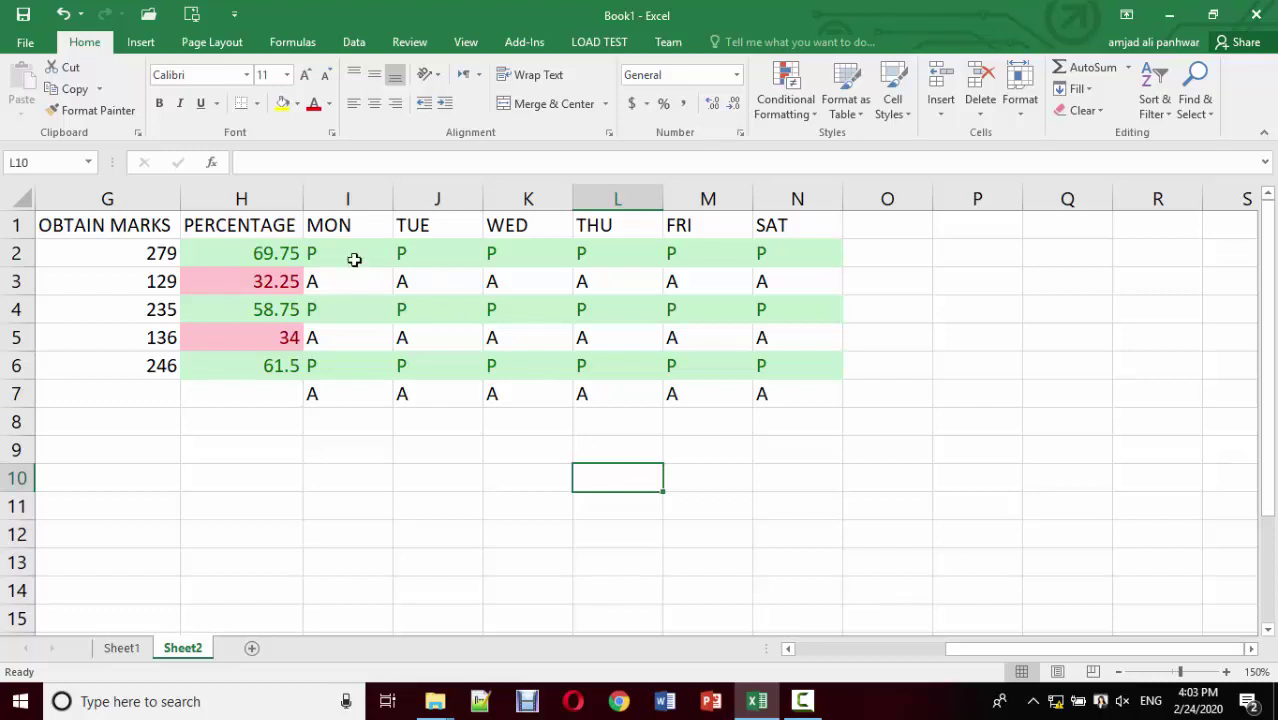
Step: Add a Text That Contains 'A' rule to I2:N7 with Light Red Fill with Dark Red Text
left_click_drag(335, 255, 770, 397)
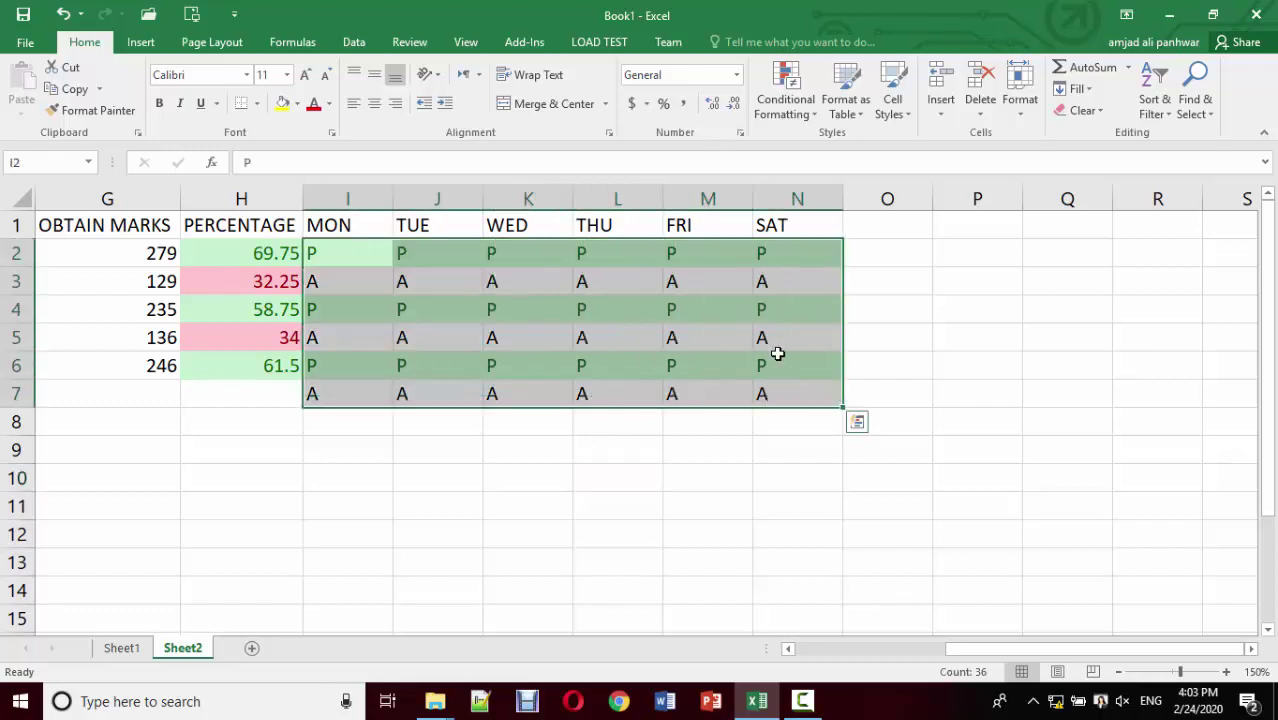
left_click(886, 112)
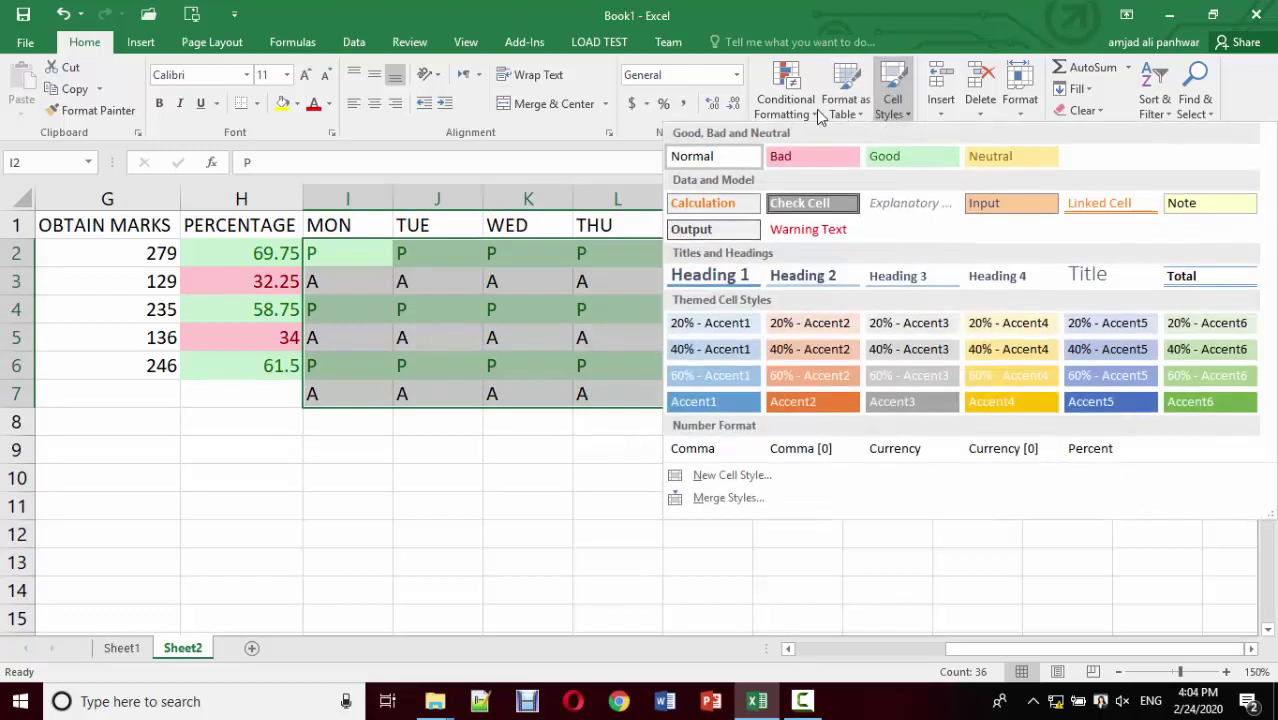
left_click(818, 113)
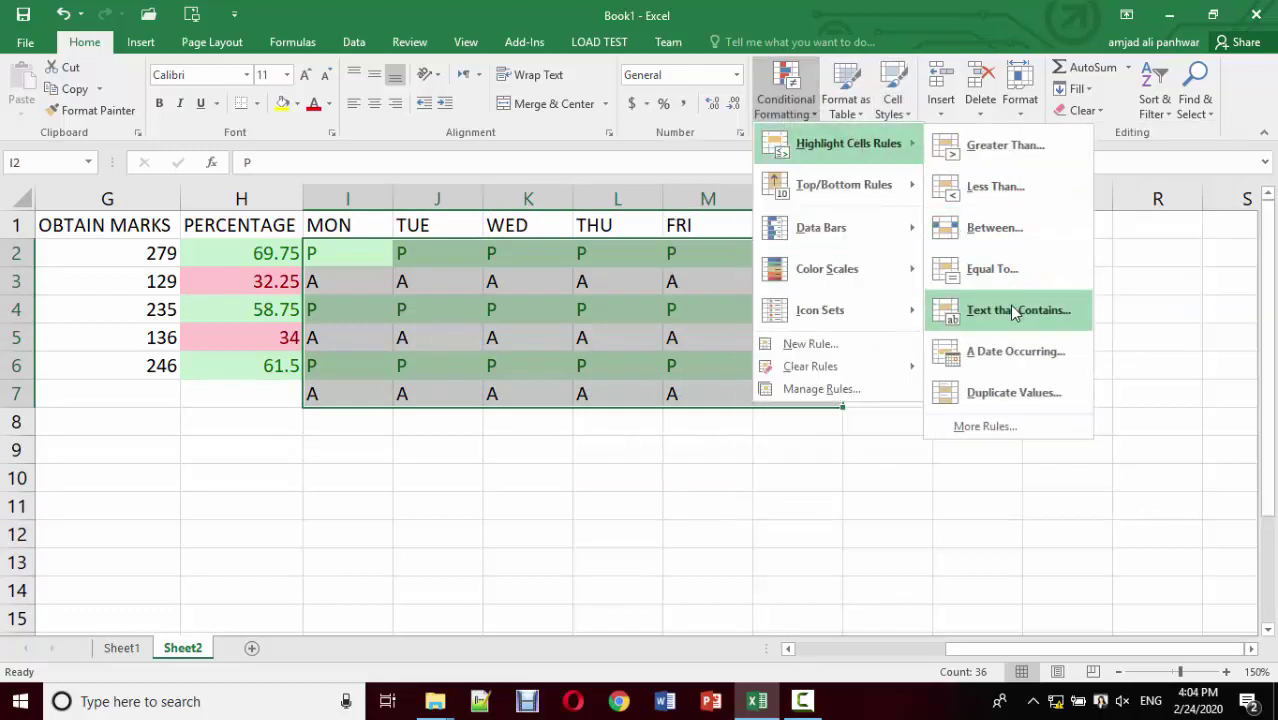
left_click(1009, 309)
left_click(507, 468)
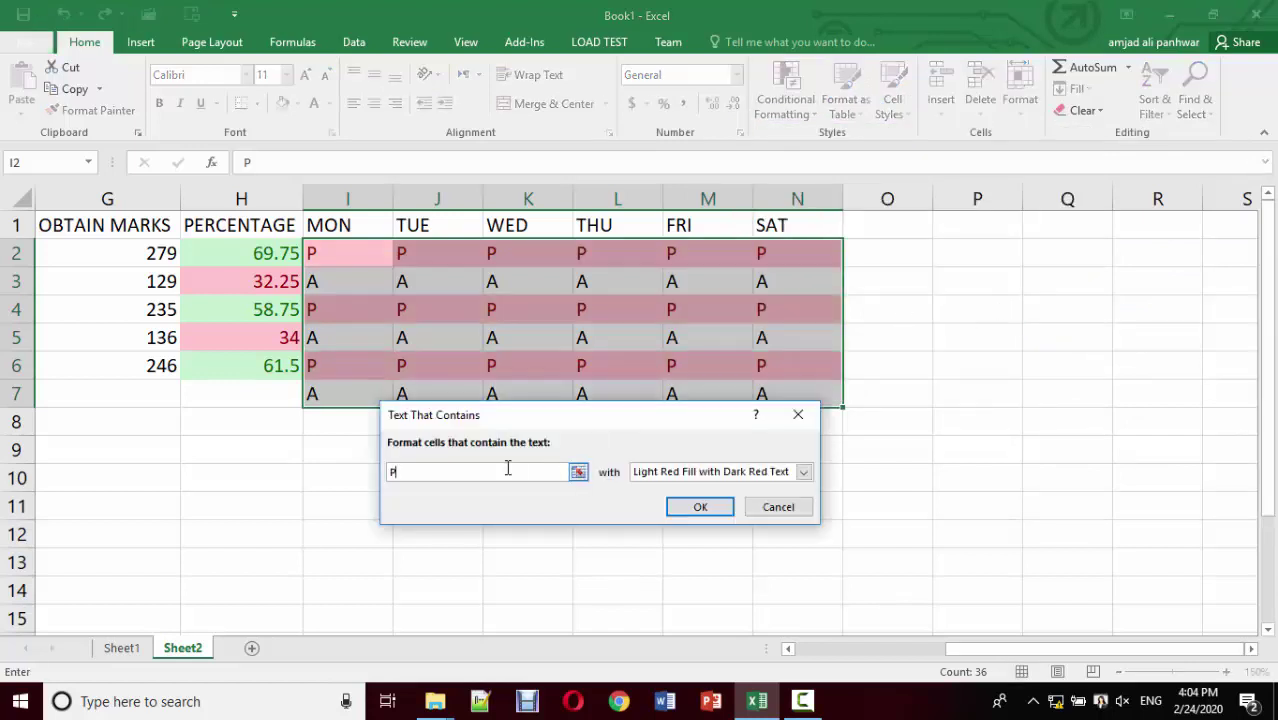
key("BackSpace")
type("A")
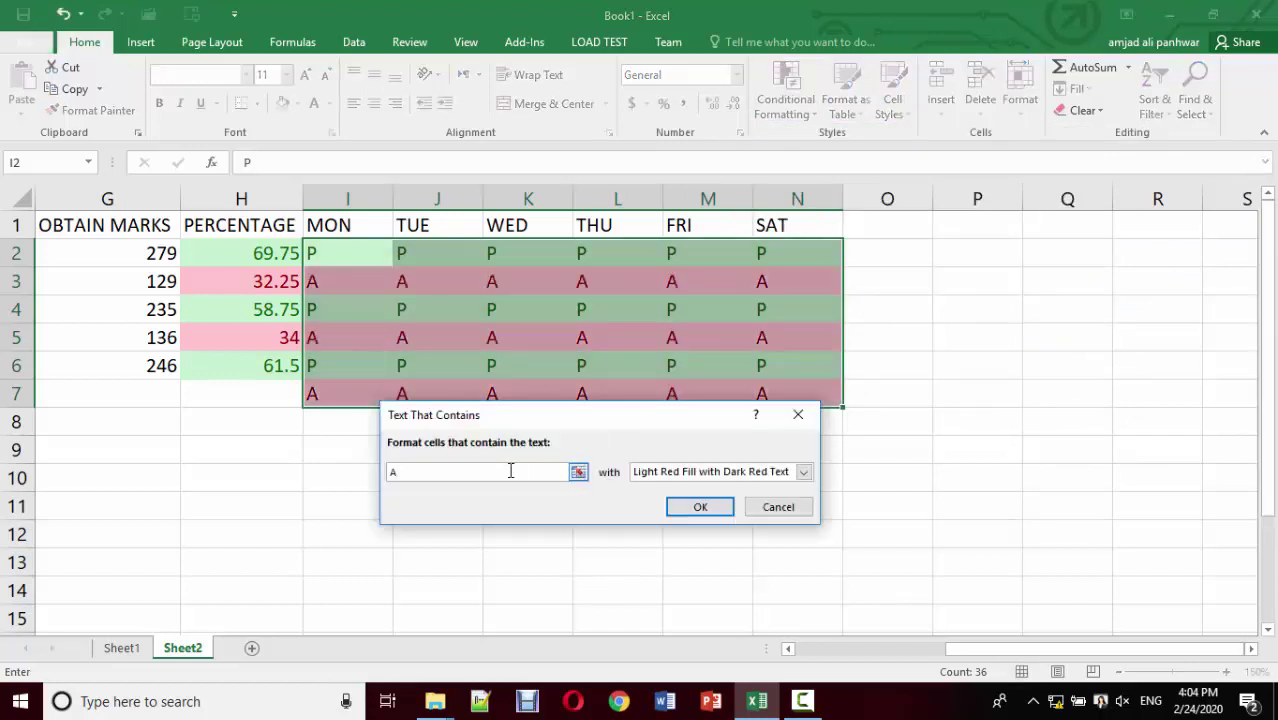
left_click(804, 474)
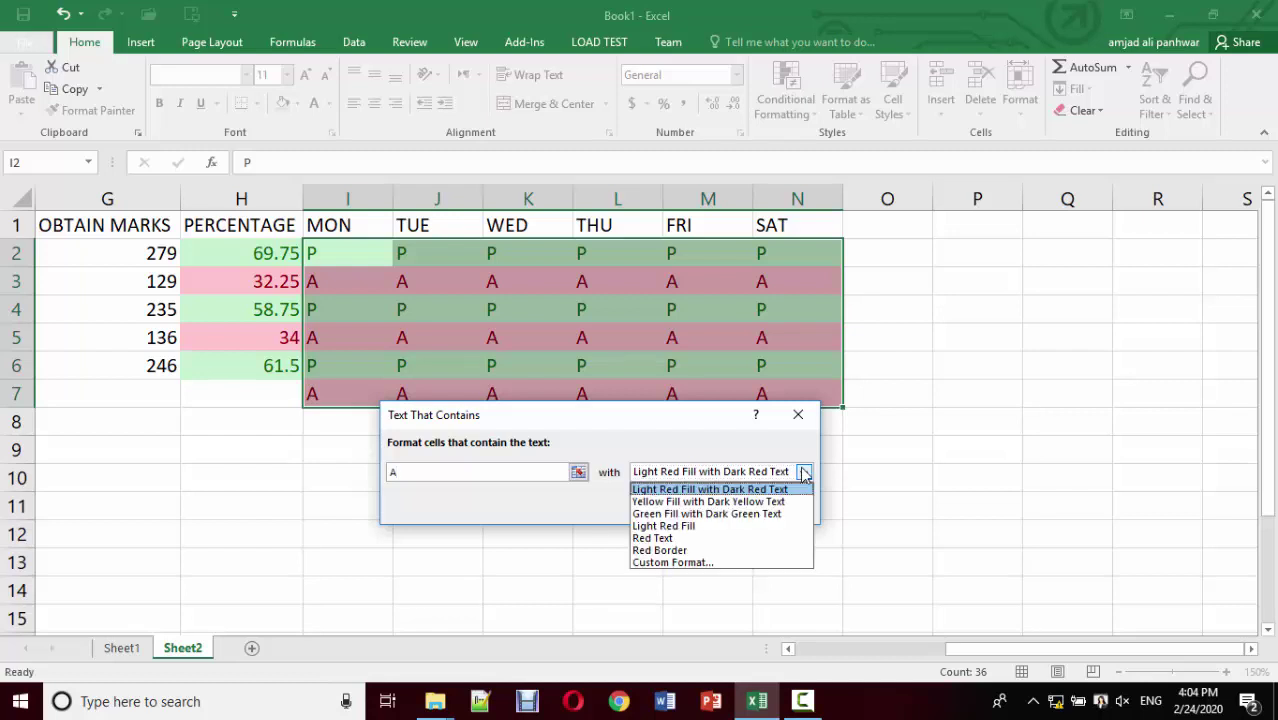
left_click(804, 474)
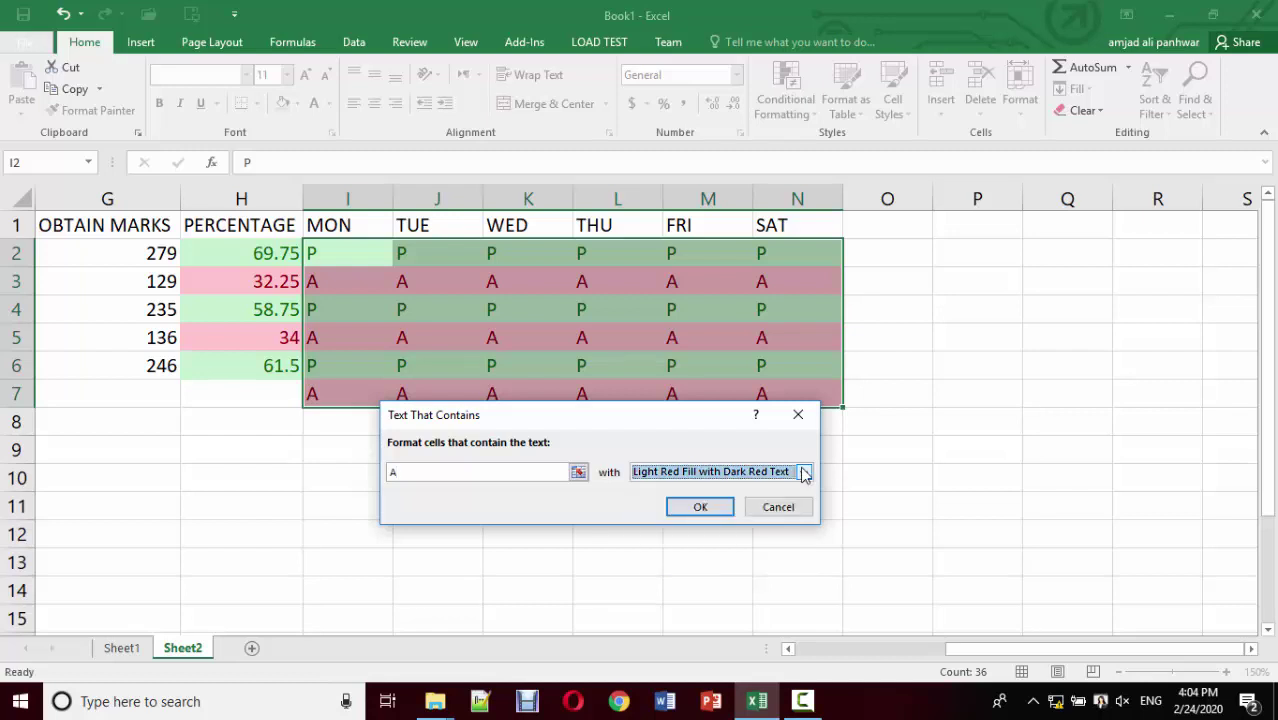
left_click(699, 506)
left_click(645, 491)
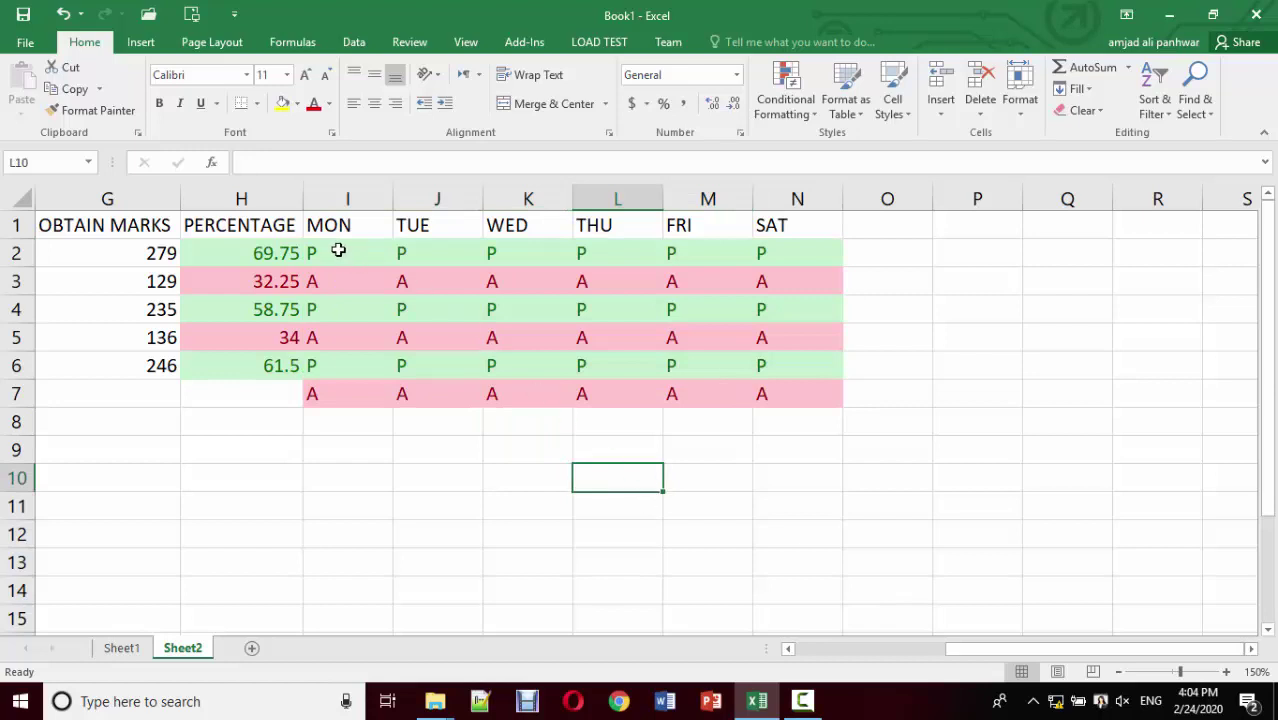
mouse_move(348, 254)
left_mouse_down()
mouse_move(733, 366)
mouse_move(771, 390)
left_mouse_up()
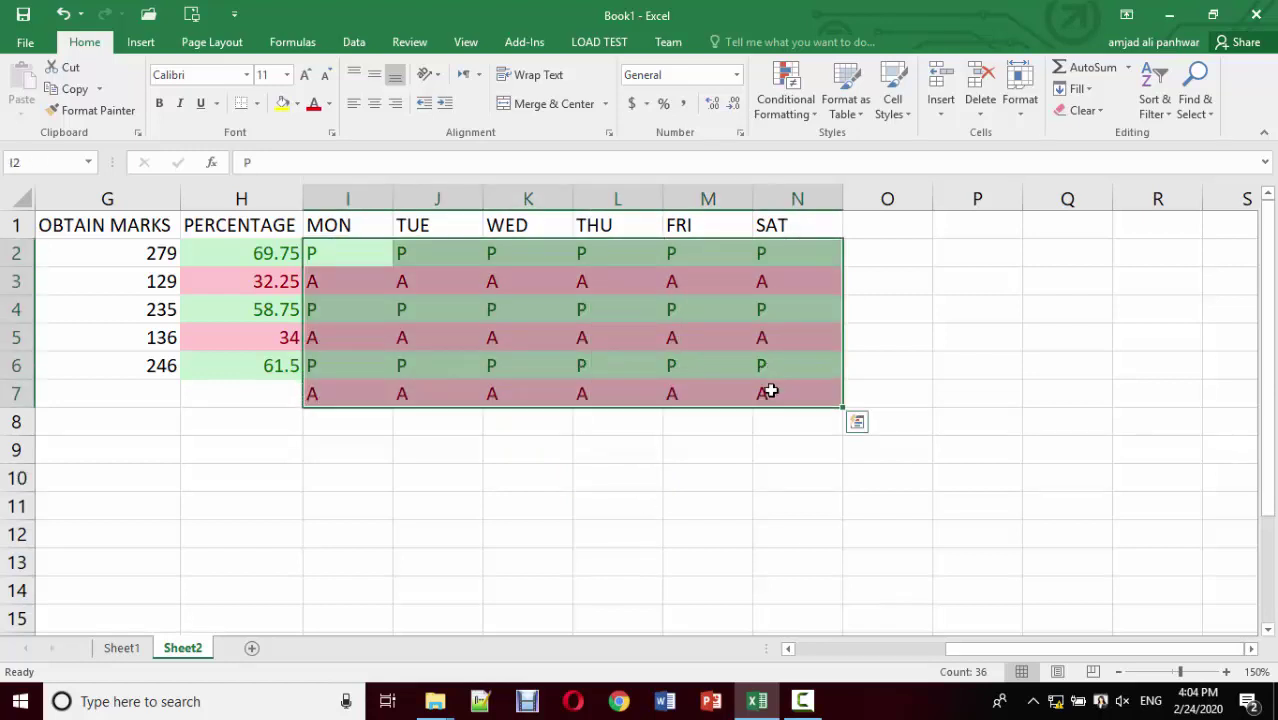
Step: Clear the P and A marks from the attendance grid and enter A in J4 under TUE
key("Delete")
key("Left")
key("Right")
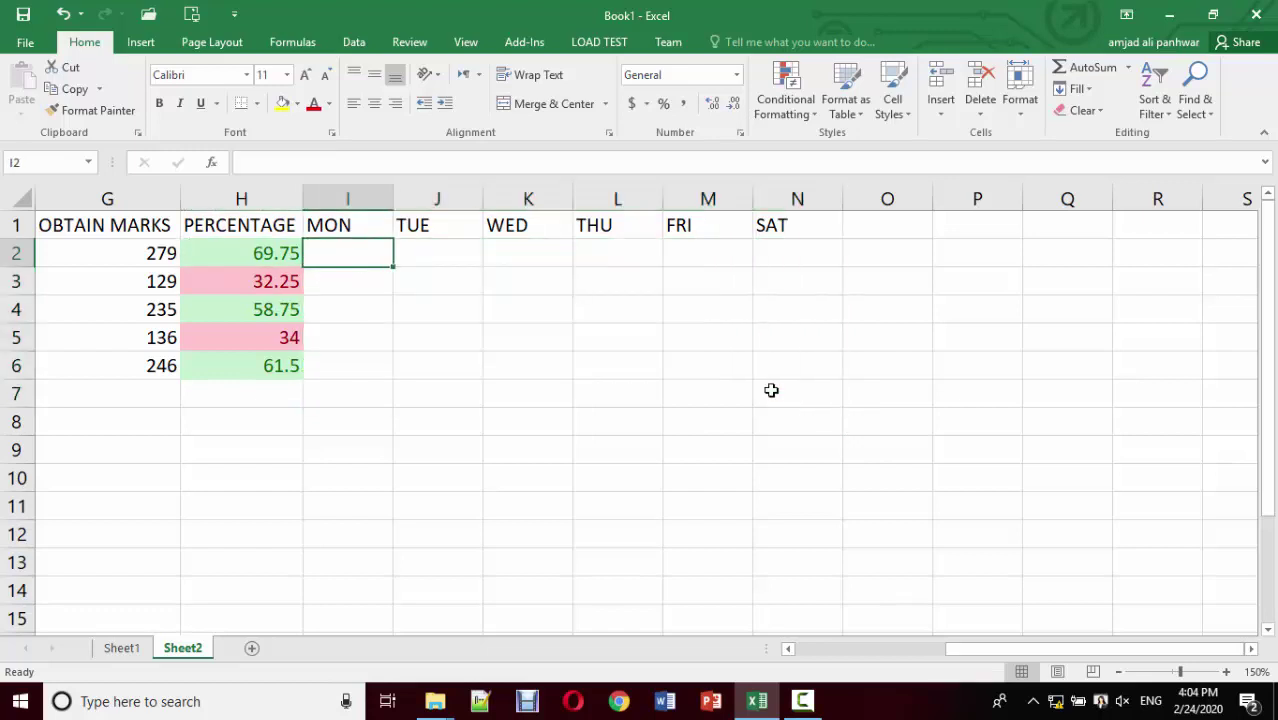
key("Right")
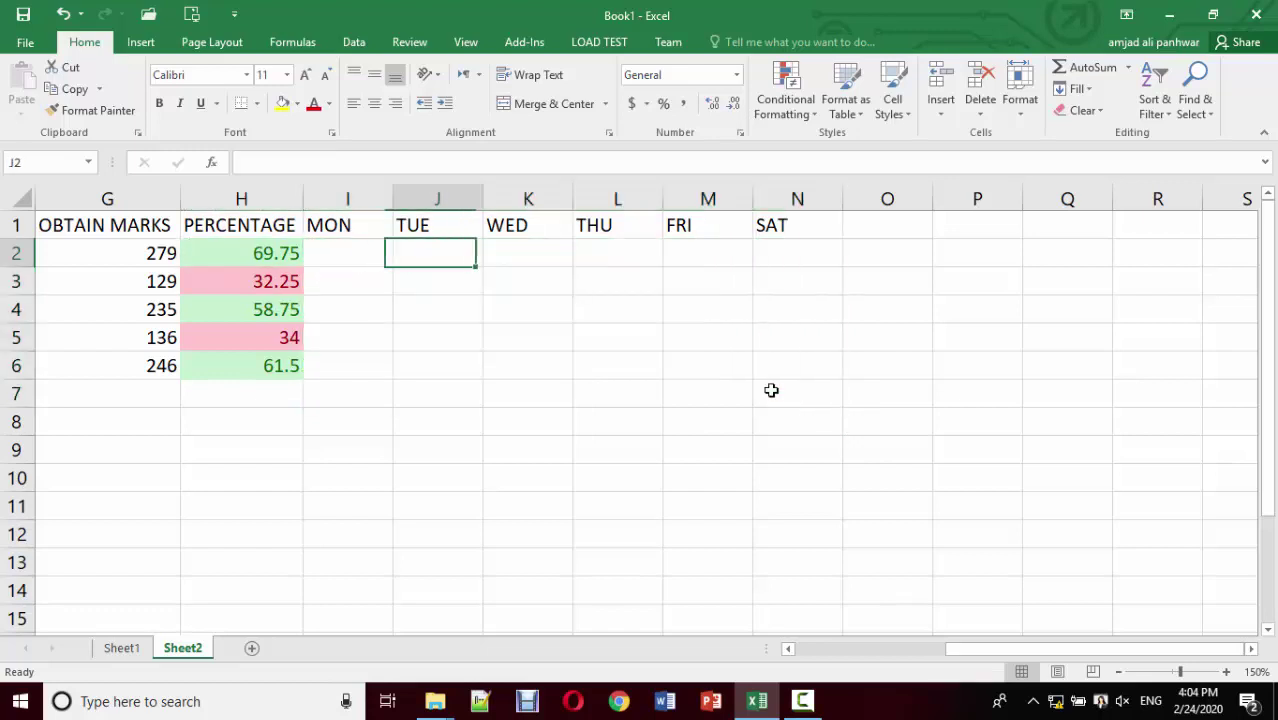
key("Down")
key("Down")
type("S")
key("Return")
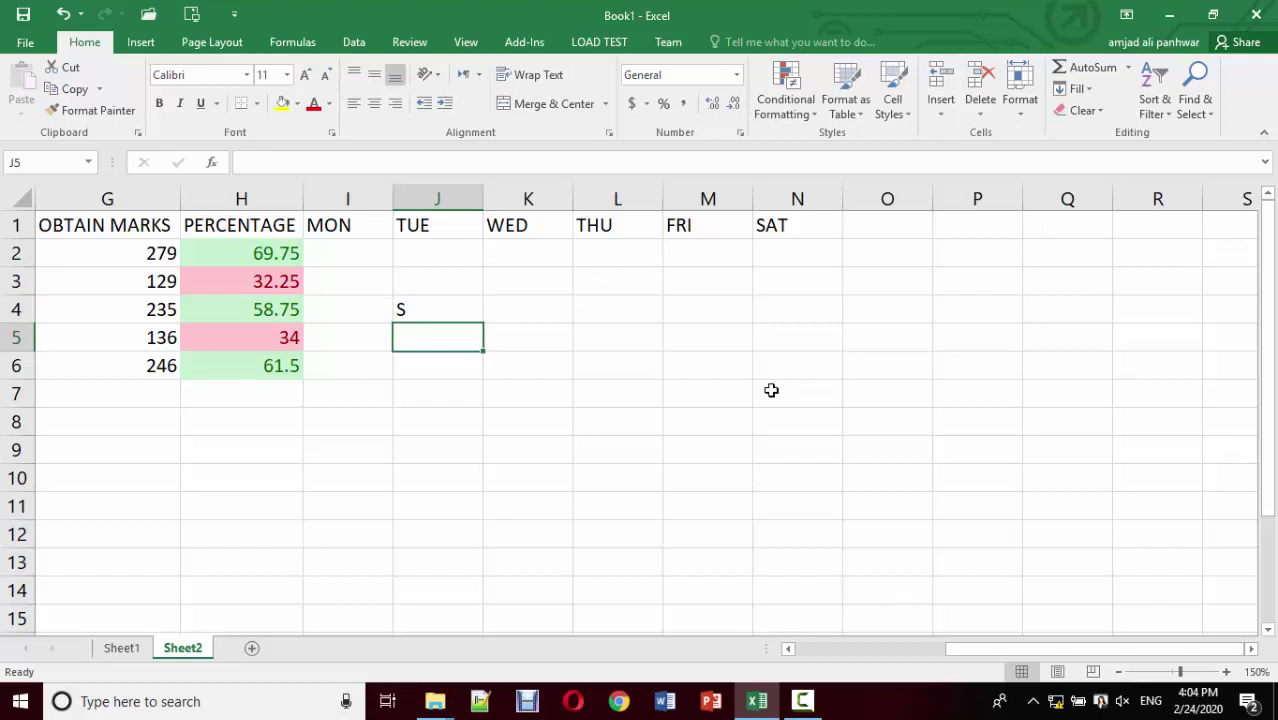
key("Up")
type("A")
key("Return")
Step: Enter P in L5 under THU
key("Right")
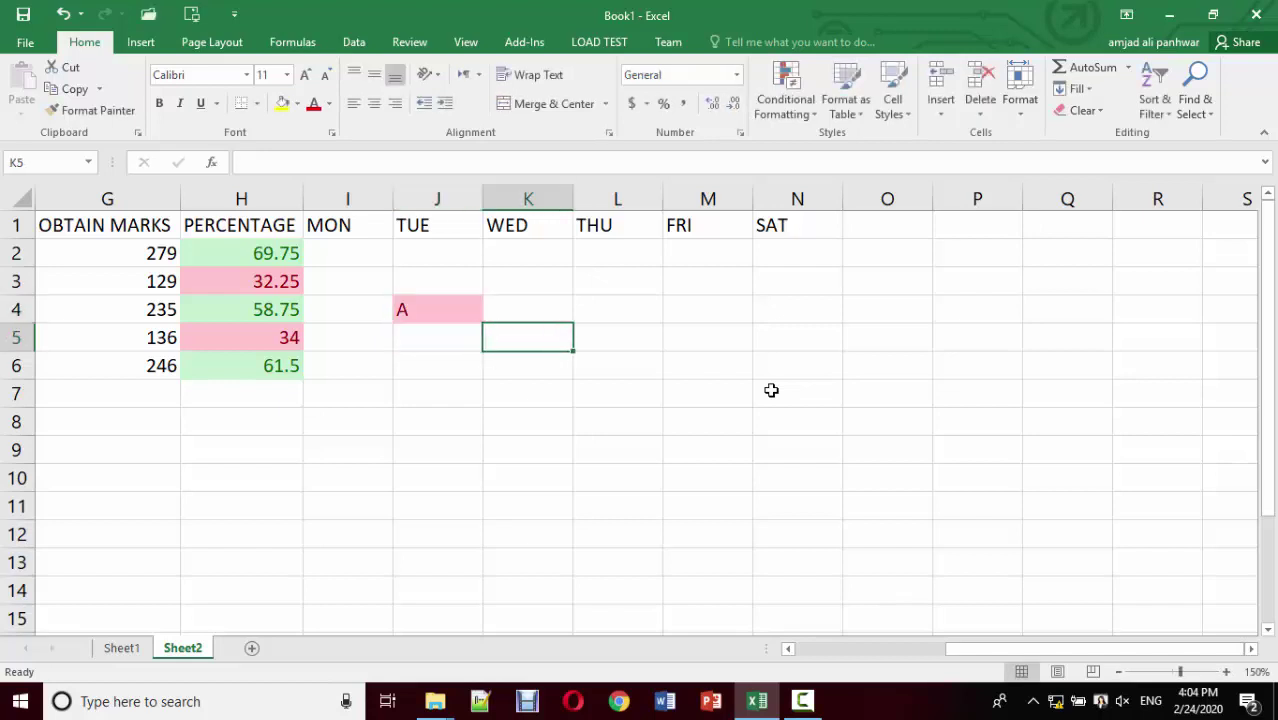
key("Right")
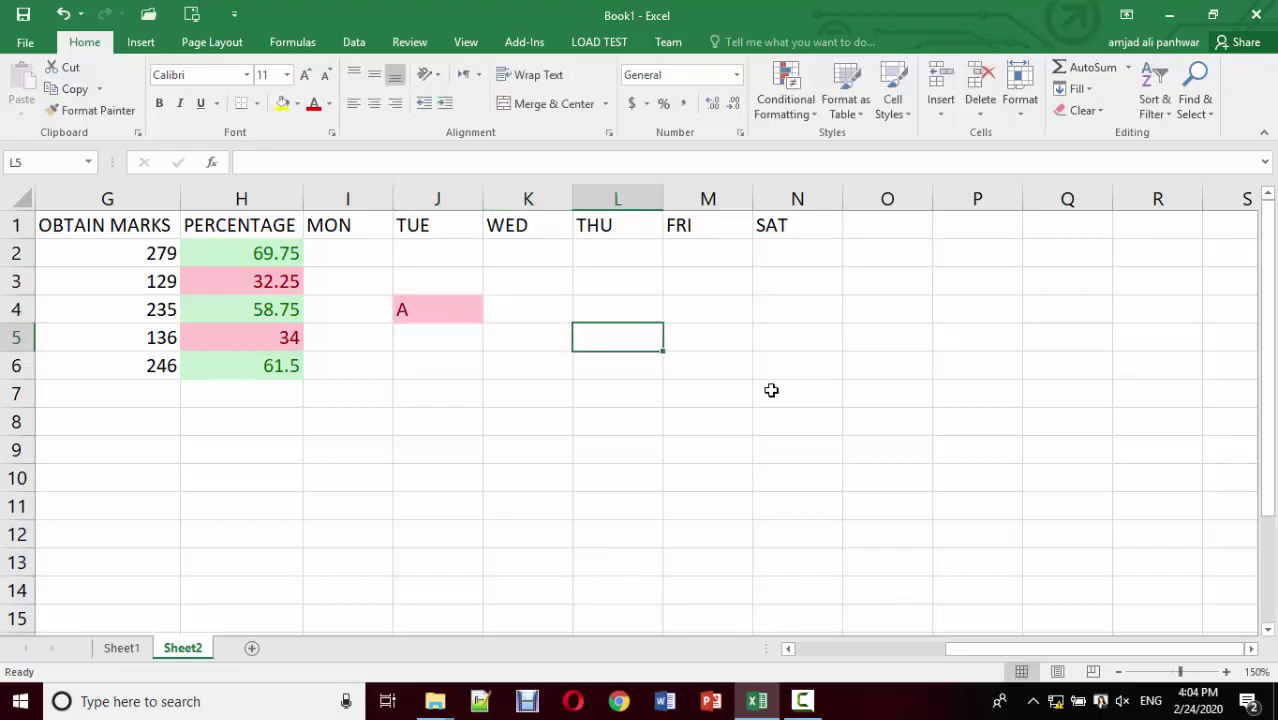
type("P")
key("Return")
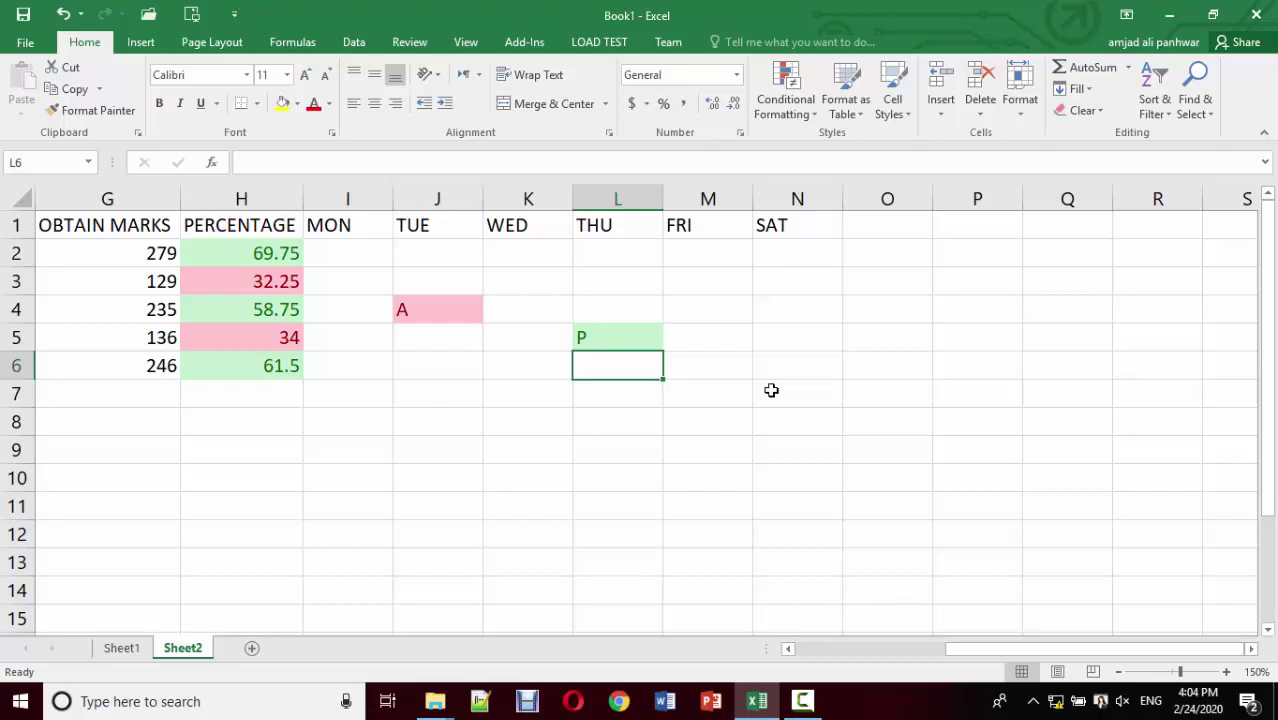
Step: Try a trial L in K4 under WED, then clear K4 again
left_click(544, 295)
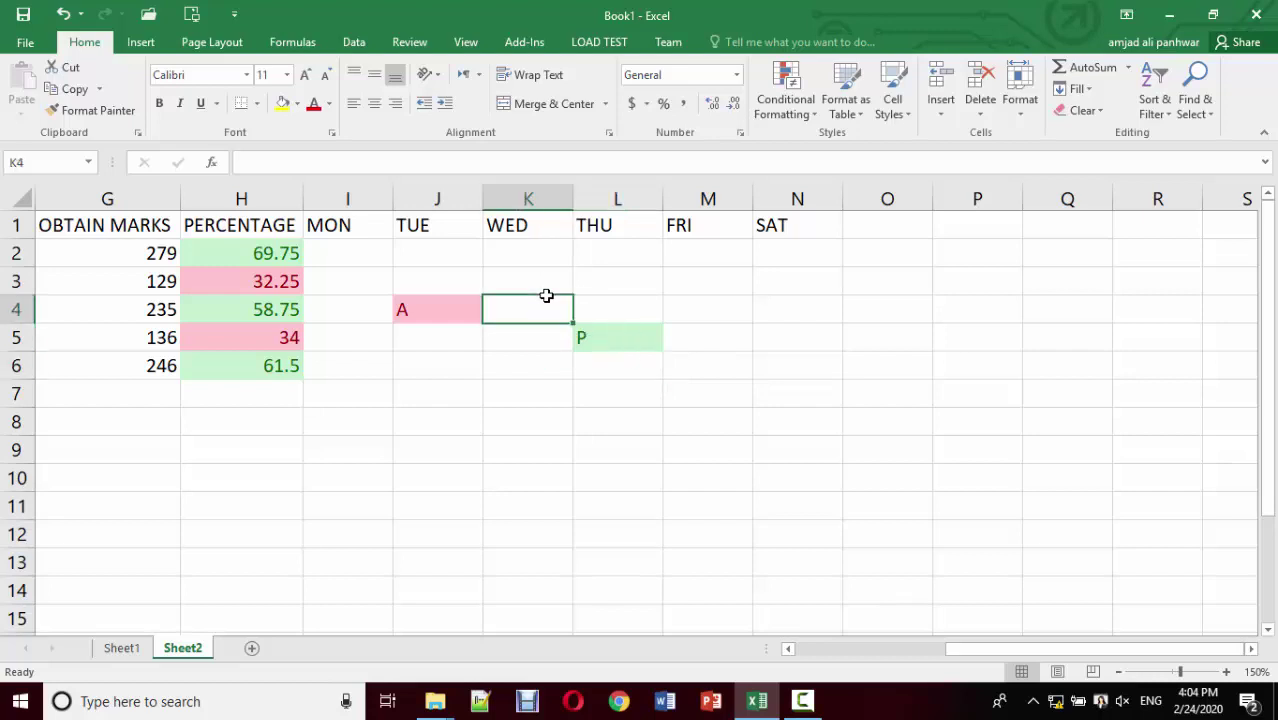
type("L")
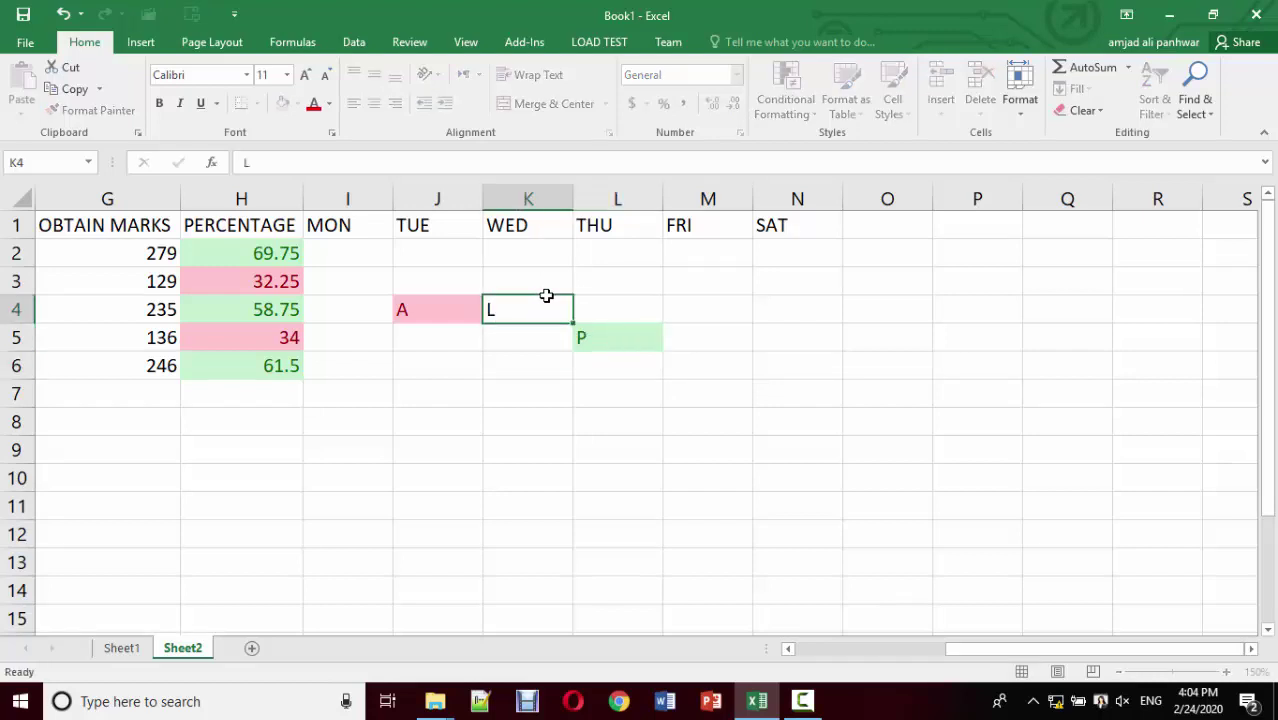
key("Return")
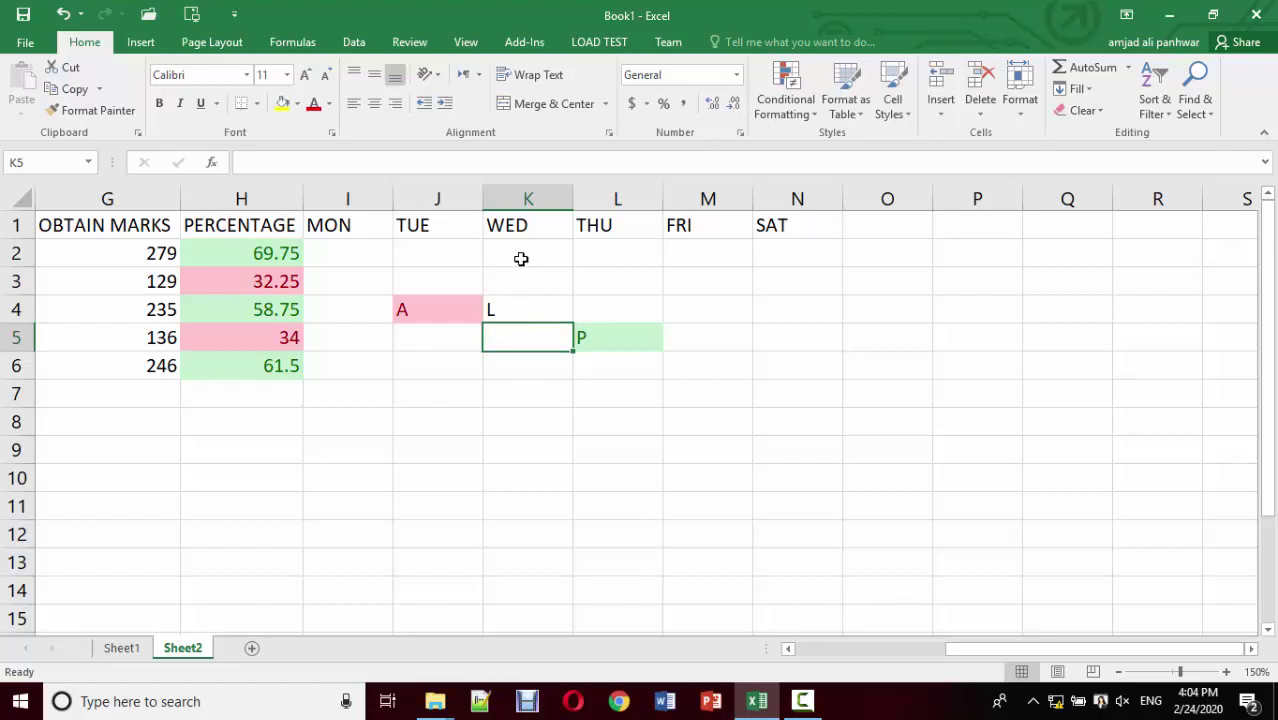
left_click(510, 310)
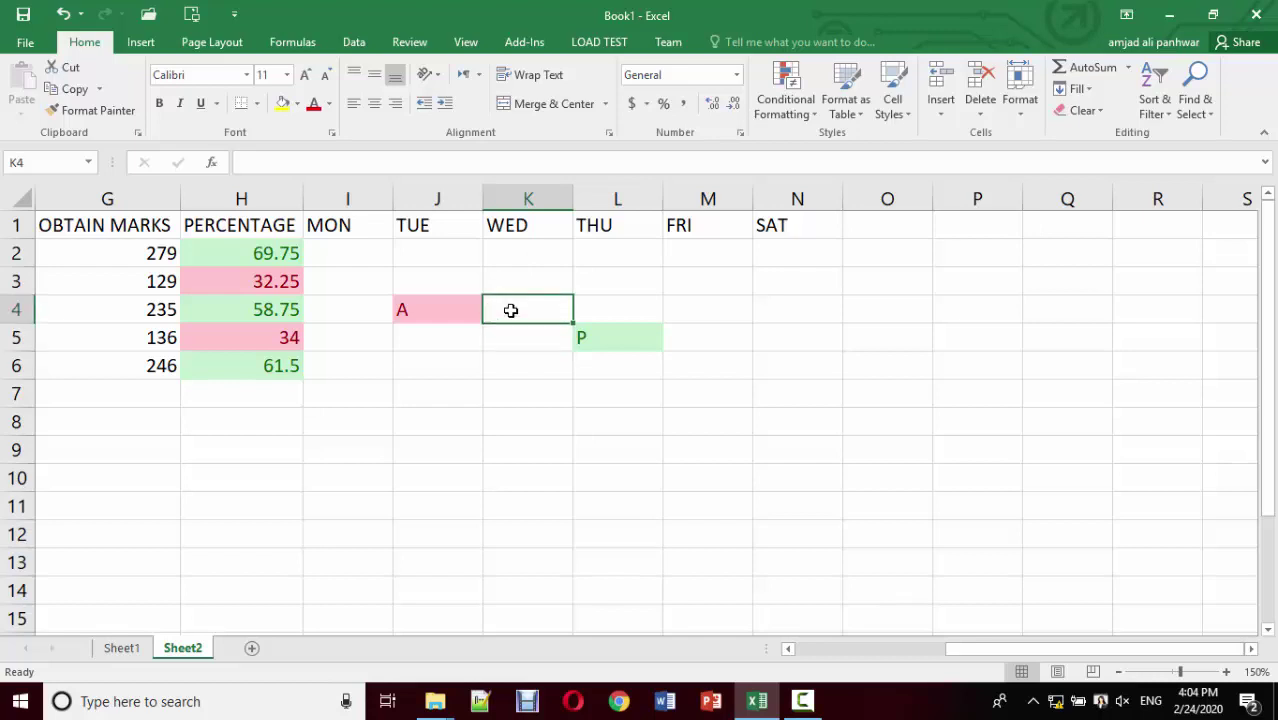
key("Left")
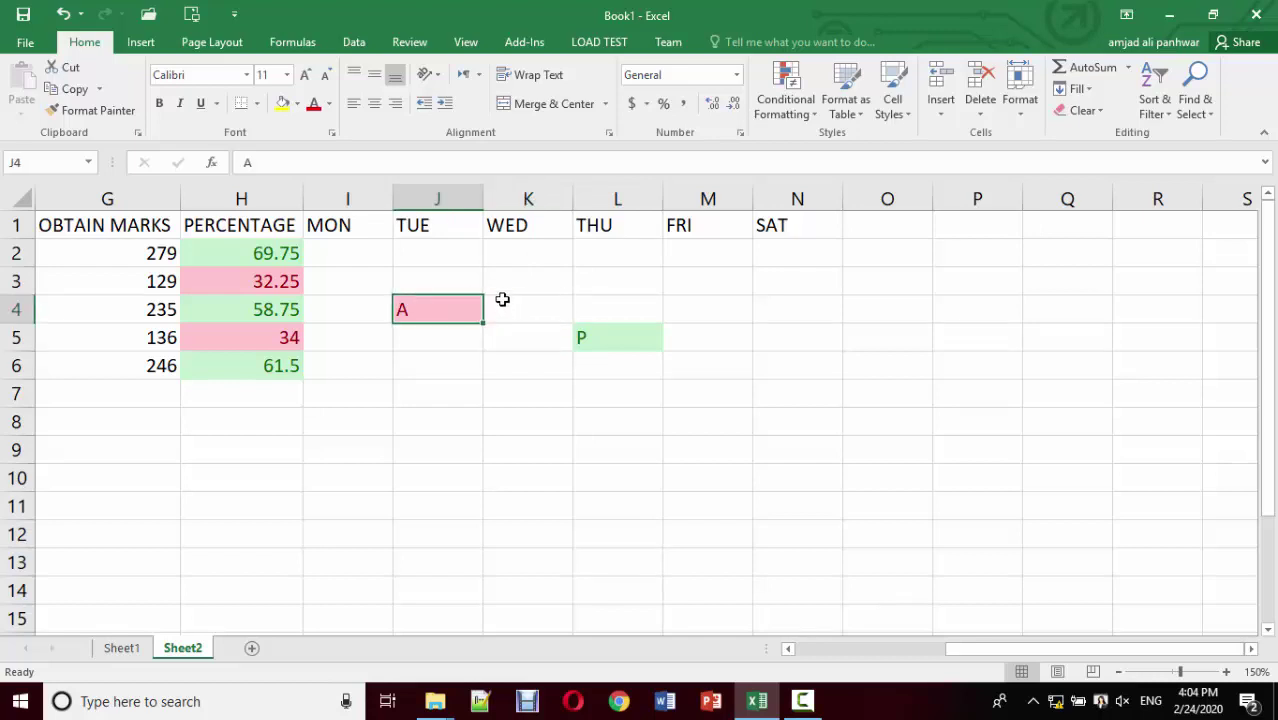
Step: Select I2:M7 and start a Text That Contains 'L' rule using a Custom Format
mouse_move(317, 252)
left_mouse_down()
mouse_move(633, 313)
mouse_move(690, 360)
mouse_move(688, 385)
left_mouse_up()
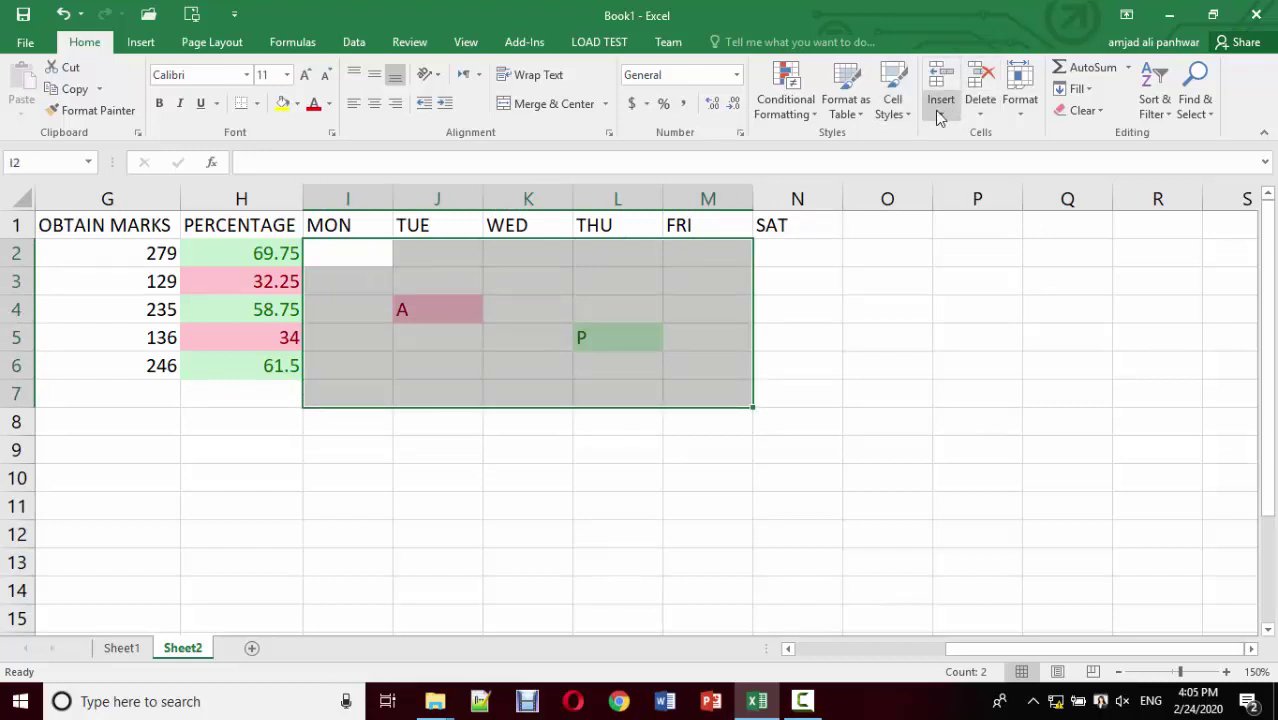
left_click(811, 108)
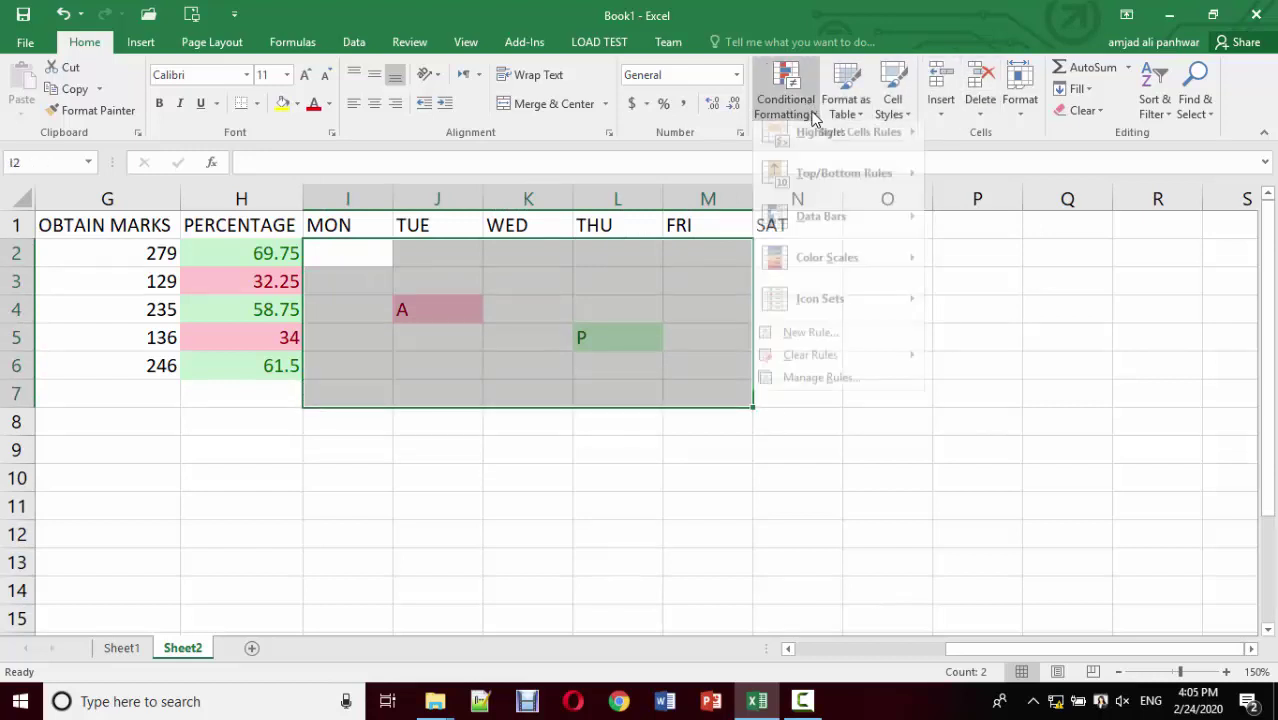
mouse_move(848, 144)
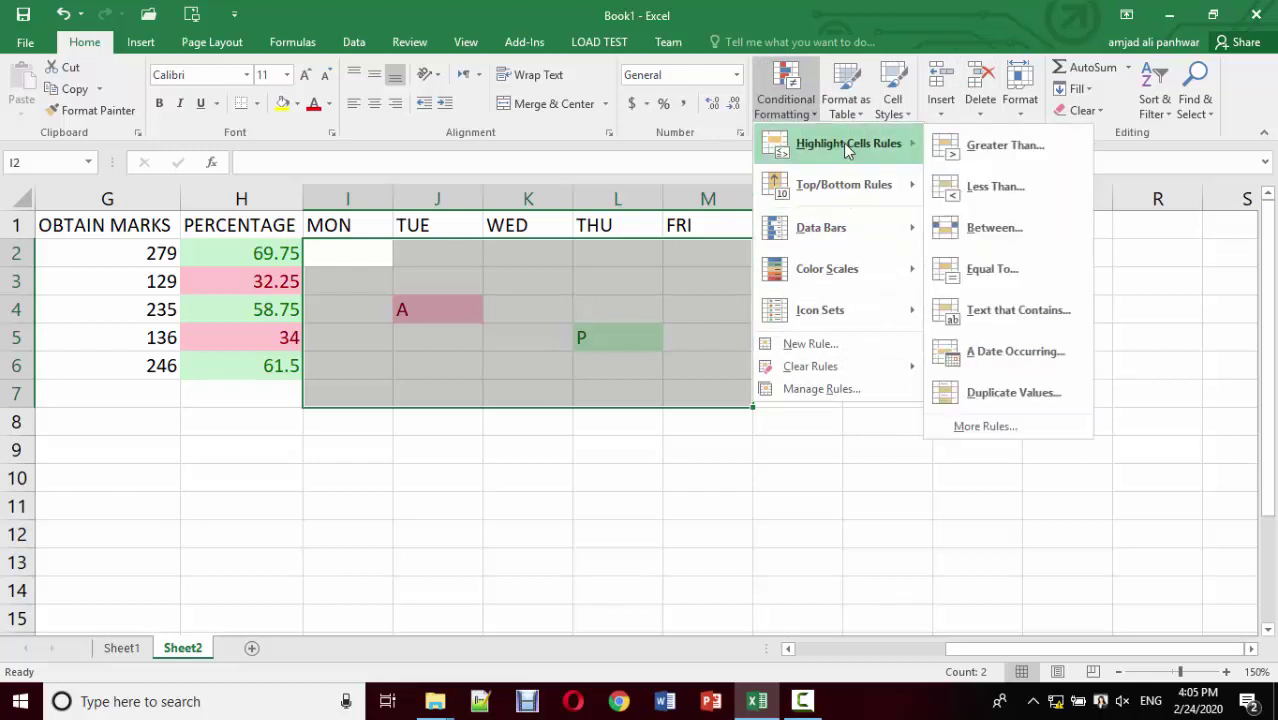
left_click(1017, 310)
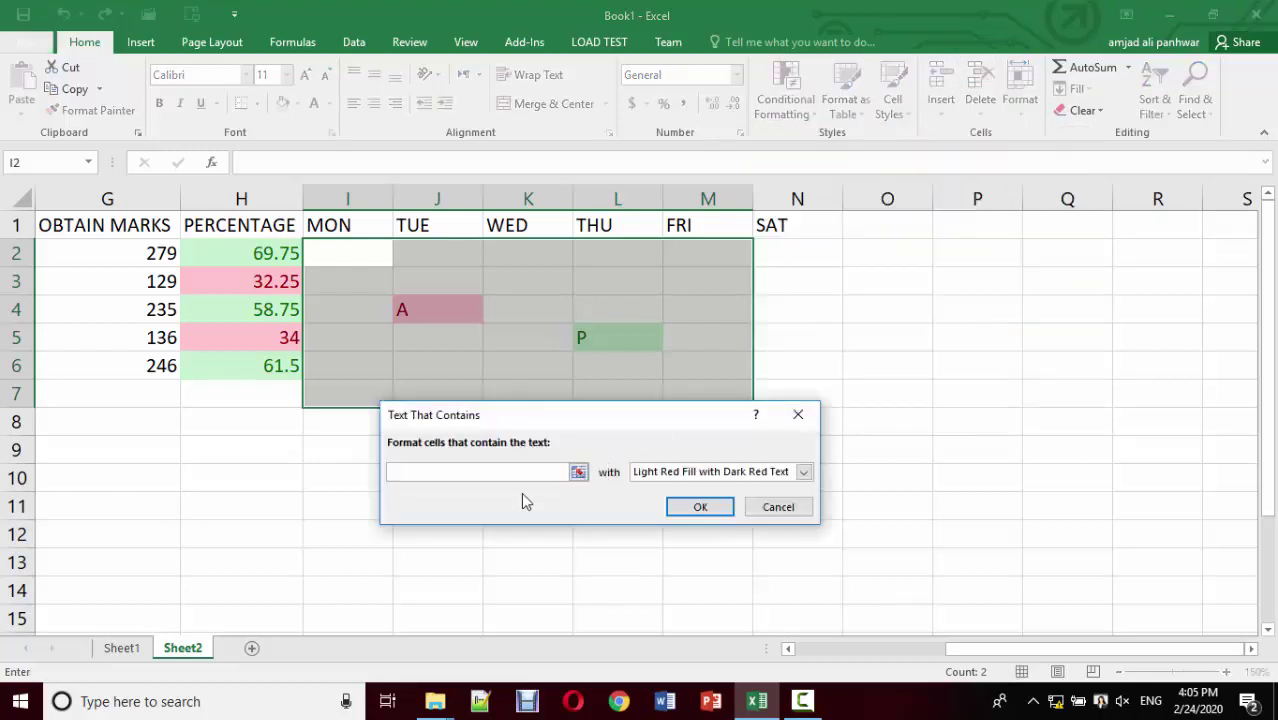
type("L")
left_click(804, 472)
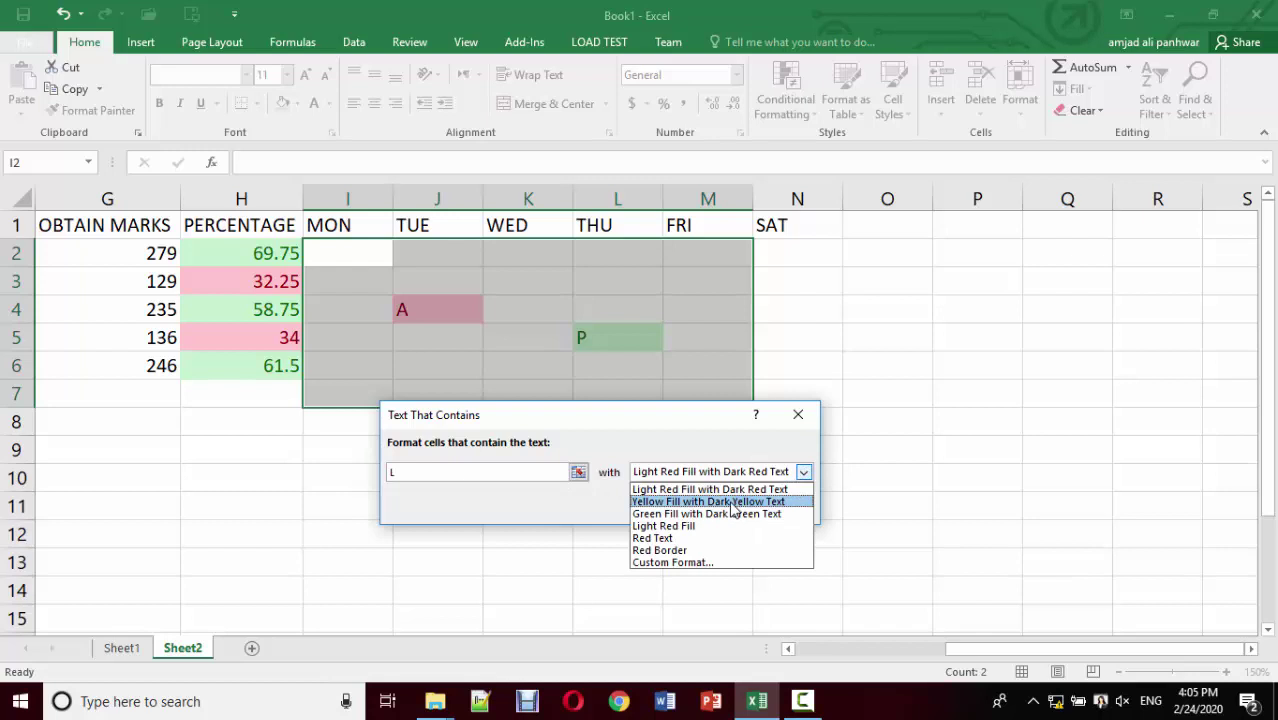
left_click(735, 502)
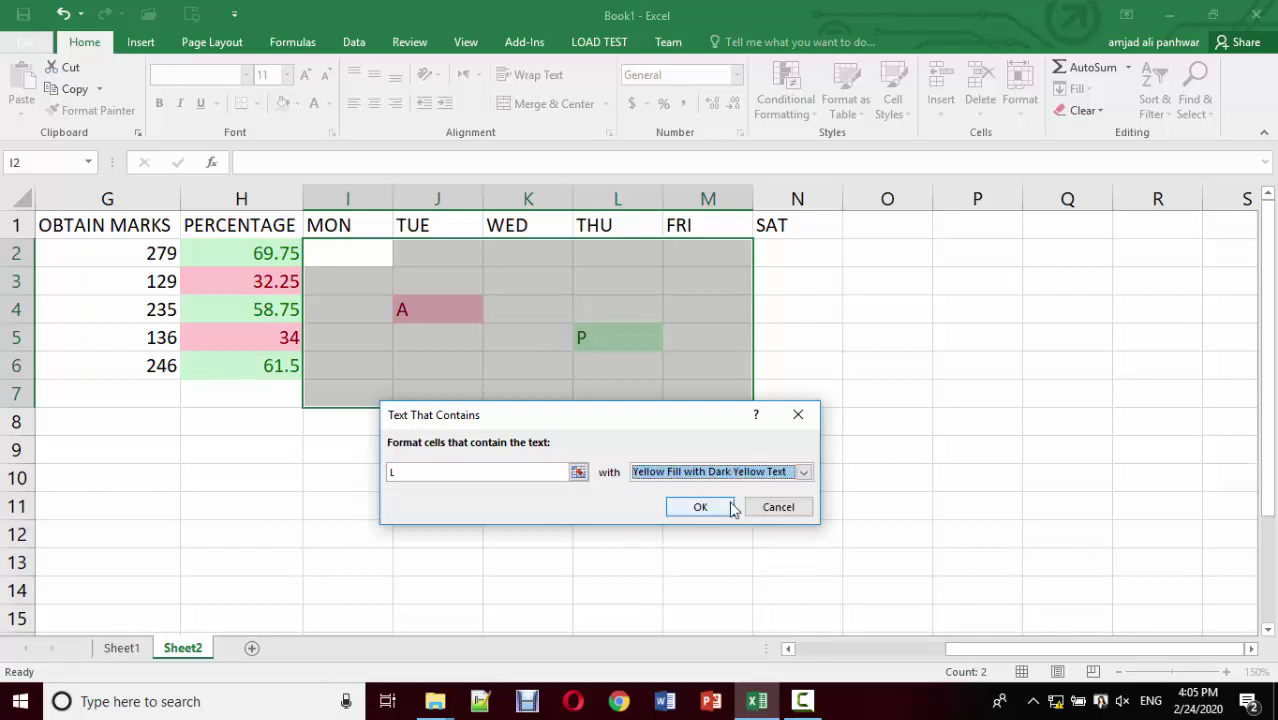
left_click(806, 472)
left_click(690, 562)
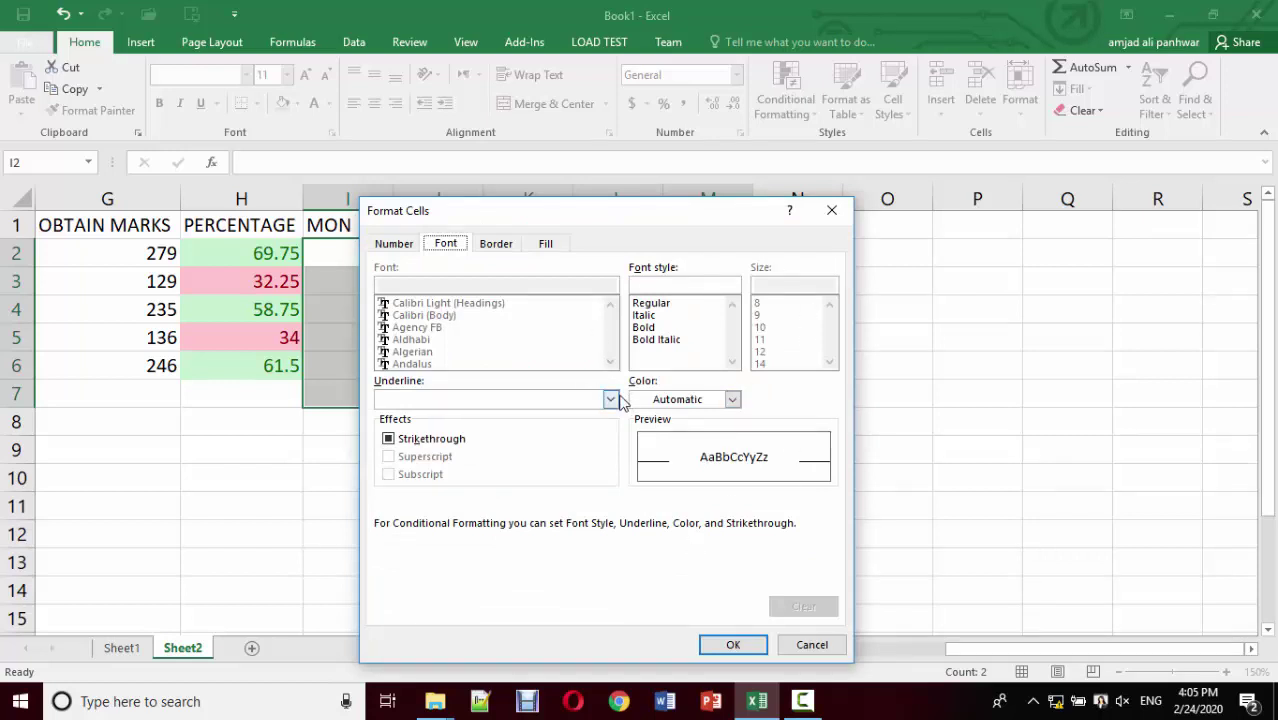
Step: Give the custom format a solid orange fill
left_click(493, 248)
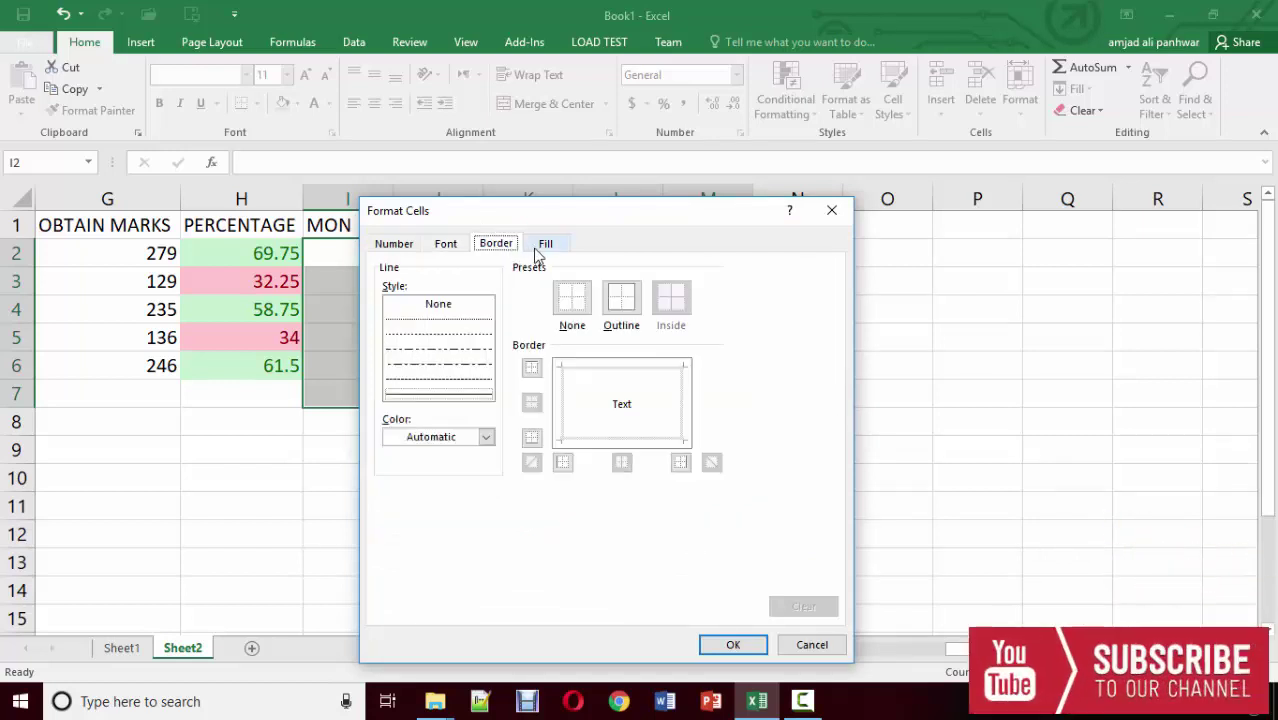
left_click(536, 248)
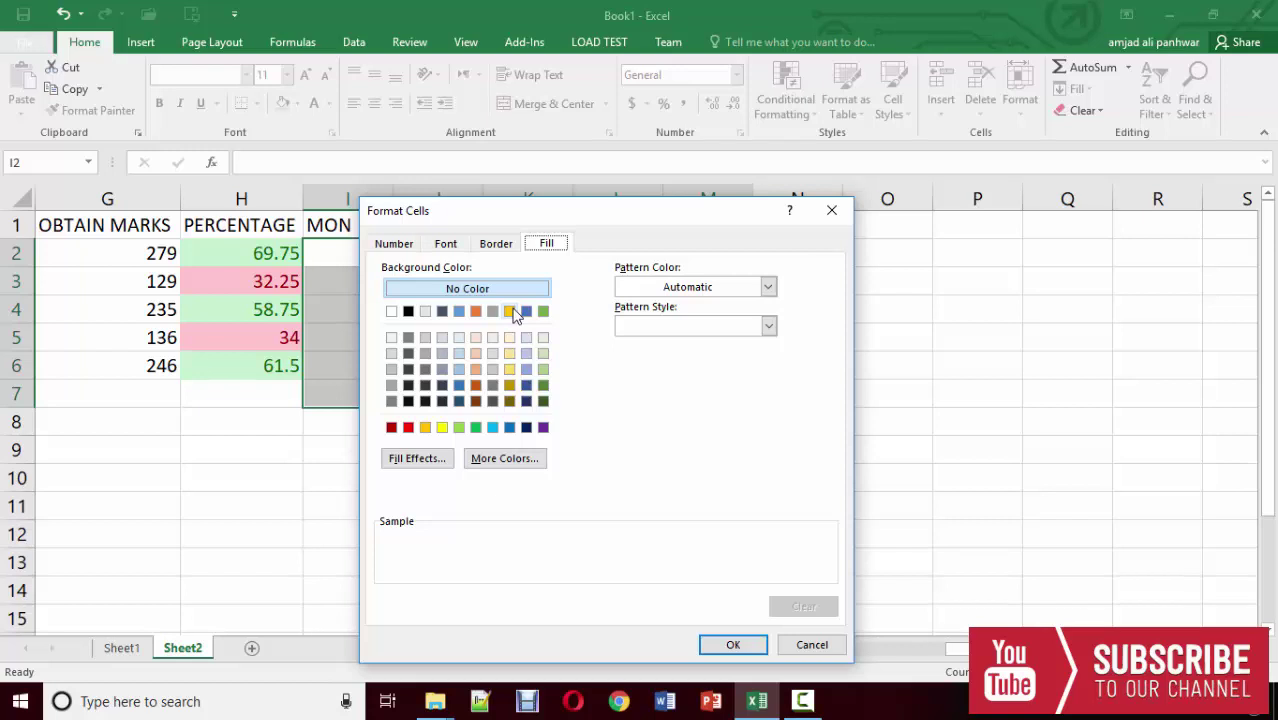
left_click(476, 312)
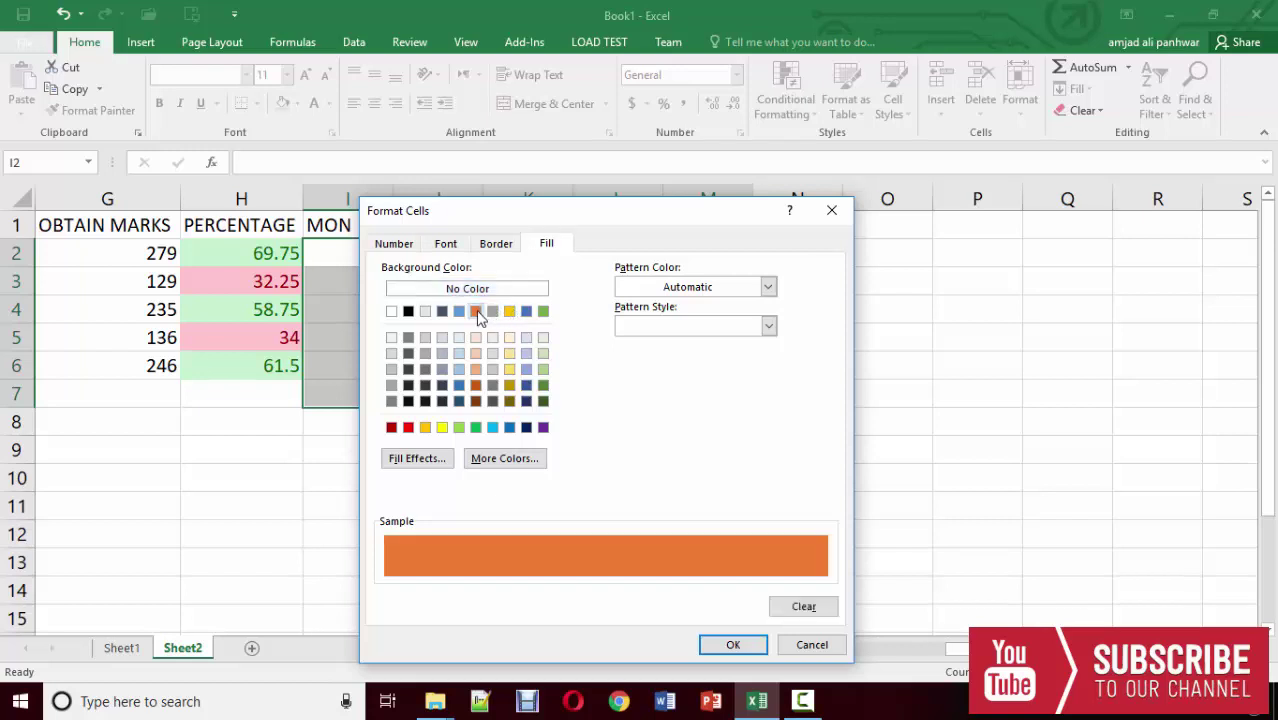
left_click(768, 326)
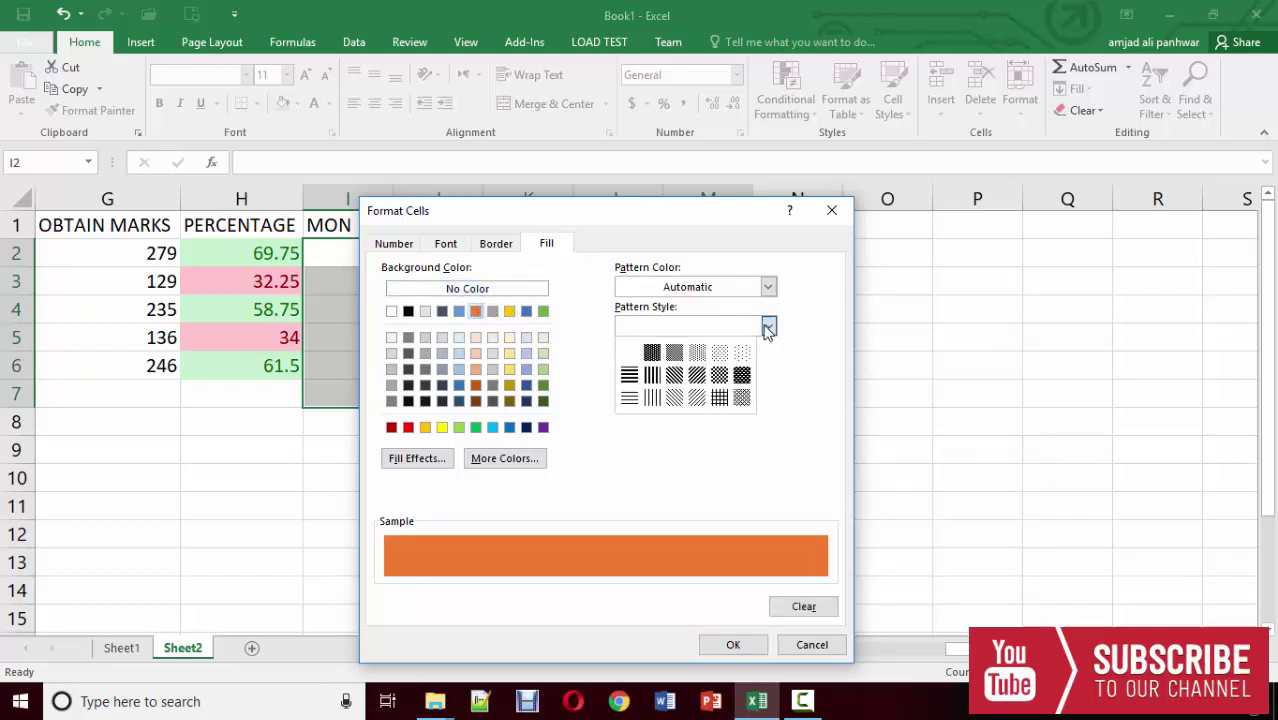
left_click(652, 352)
left_click(768, 326)
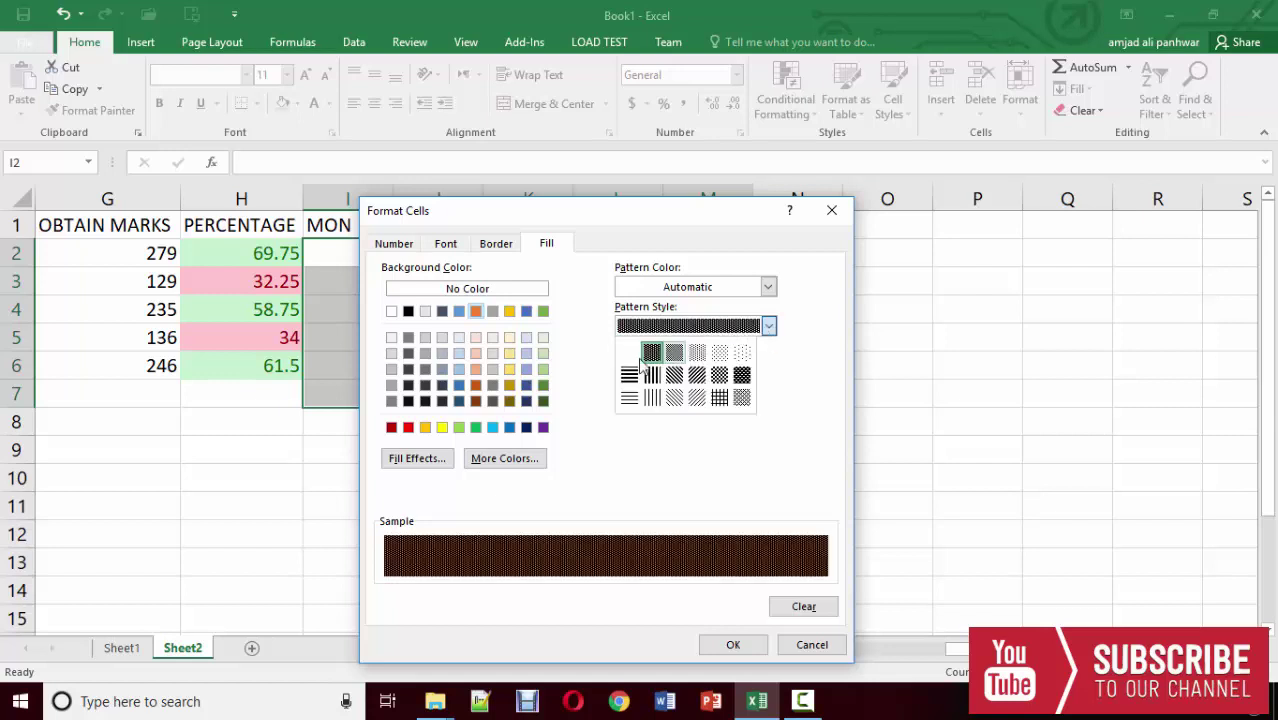
left_click(628, 358)
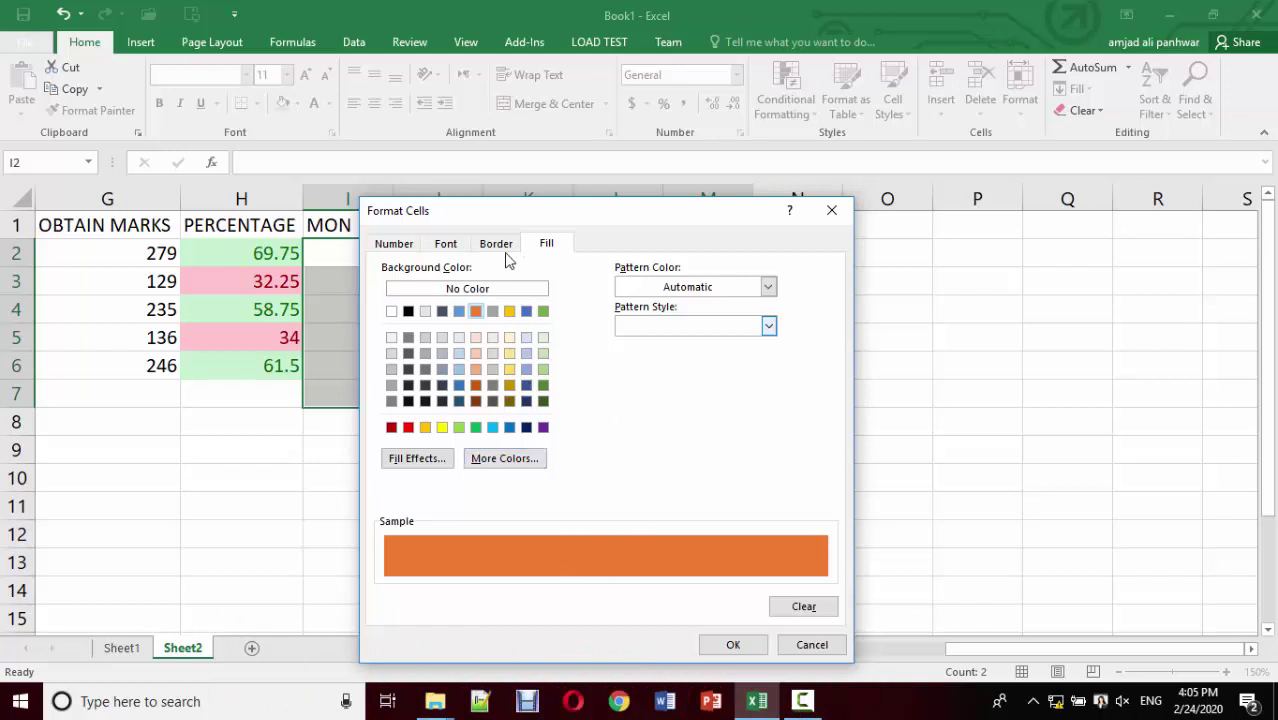
Step: Set the format's font colour to dark blue and create the 'L' rule
left_click(456, 246)
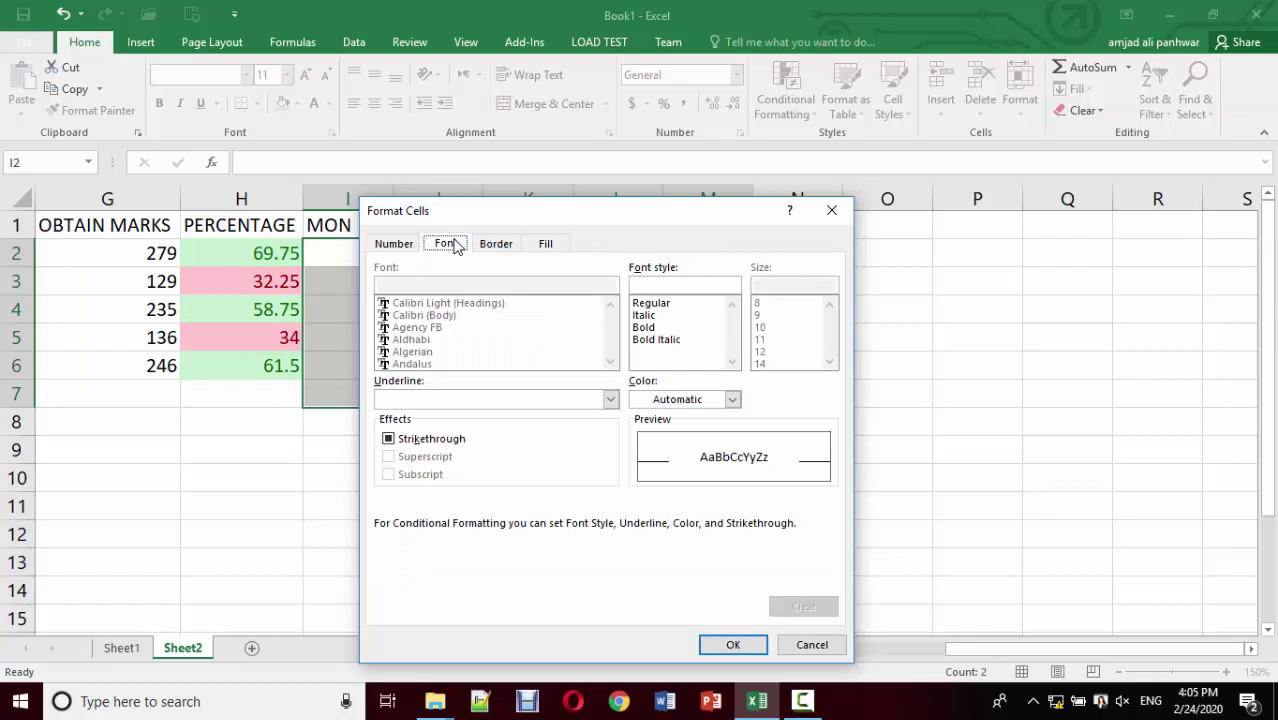
left_click(733, 400)
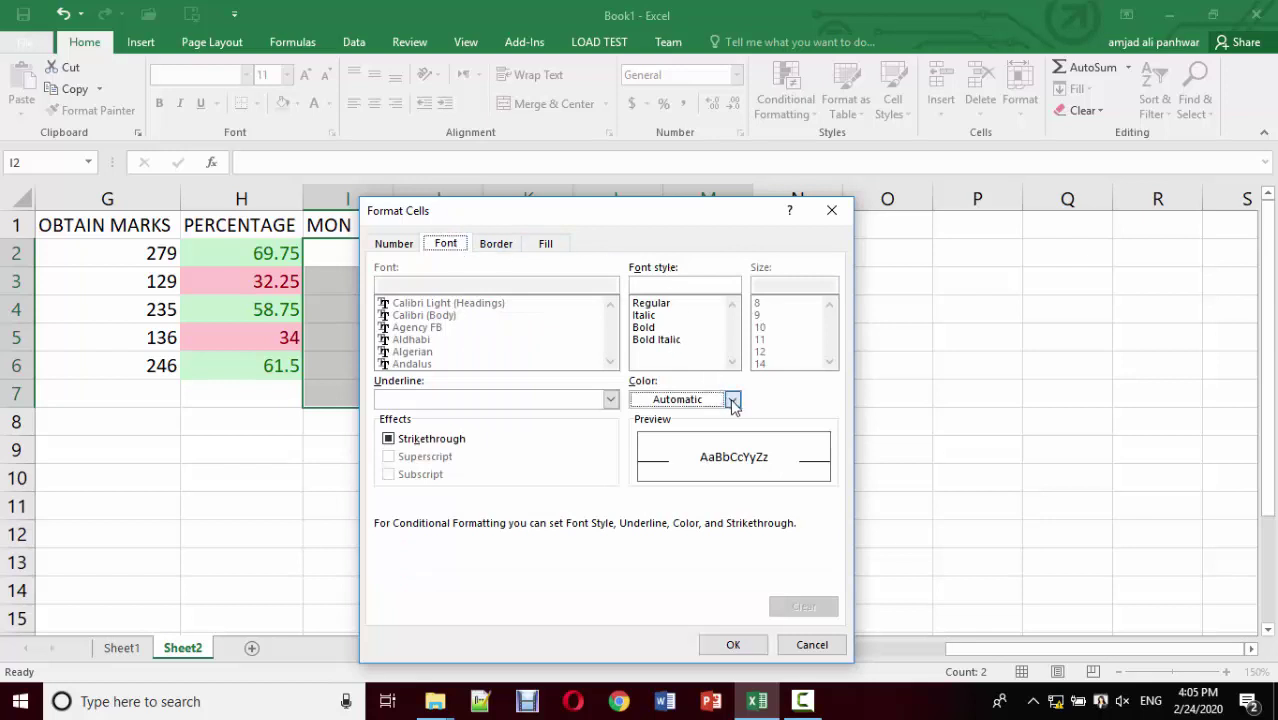
left_click(733, 400)
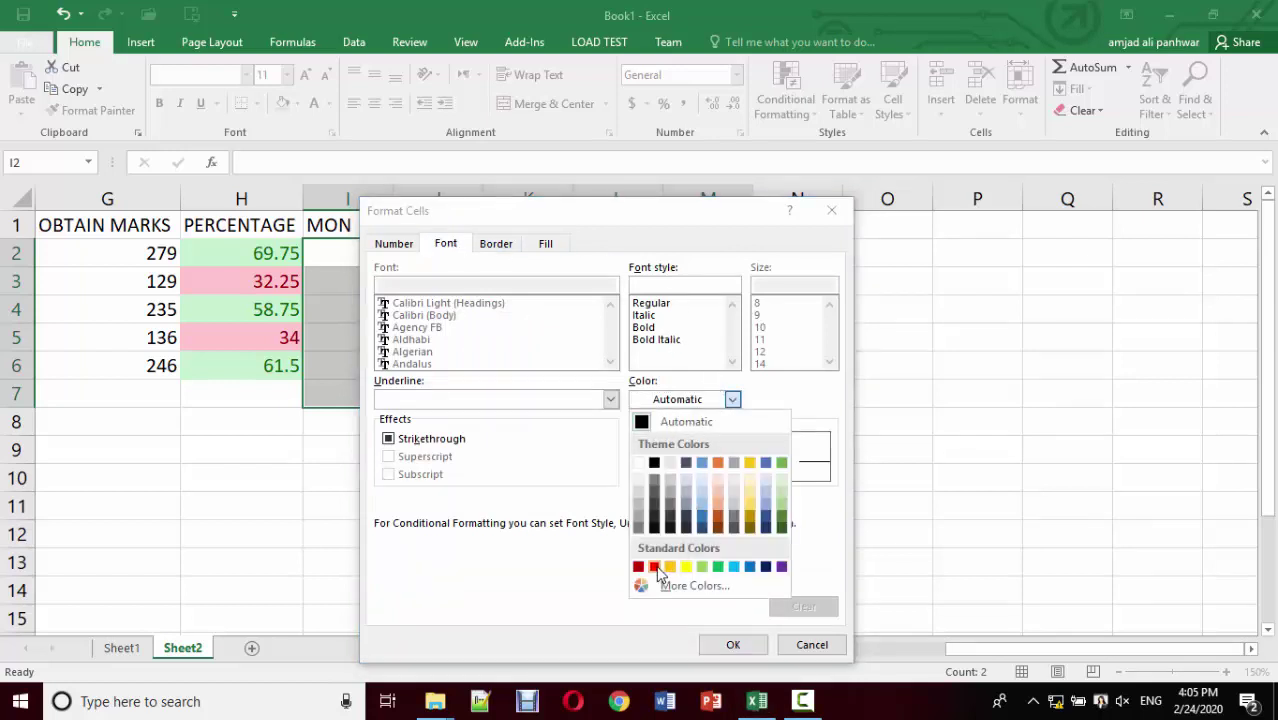
left_click(654, 566)
left_click(733, 400)
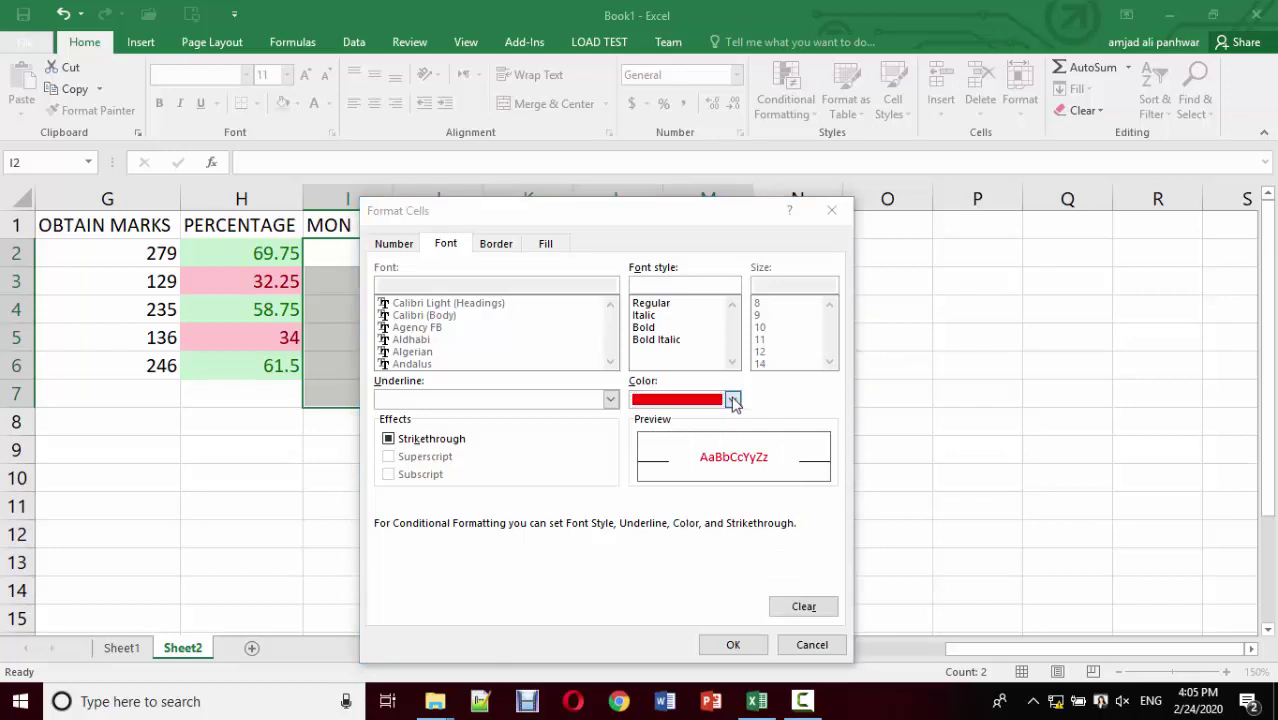
left_click(765, 567)
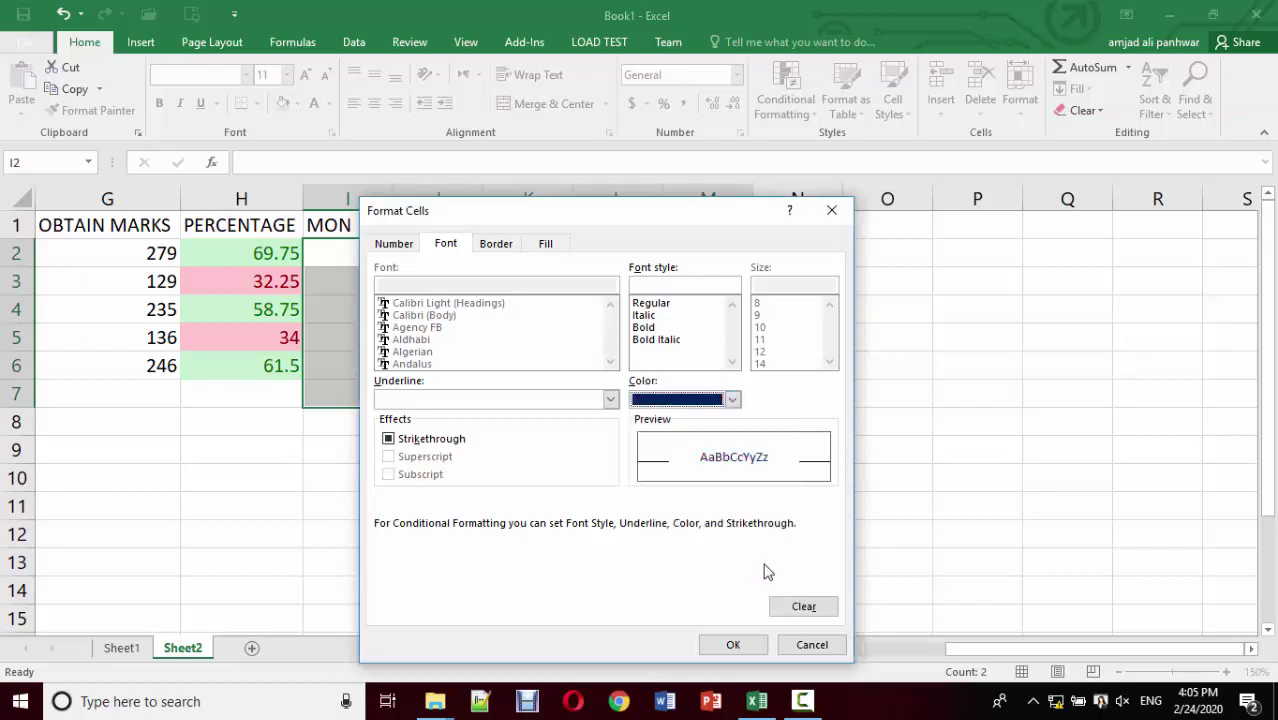
left_click(712, 647)
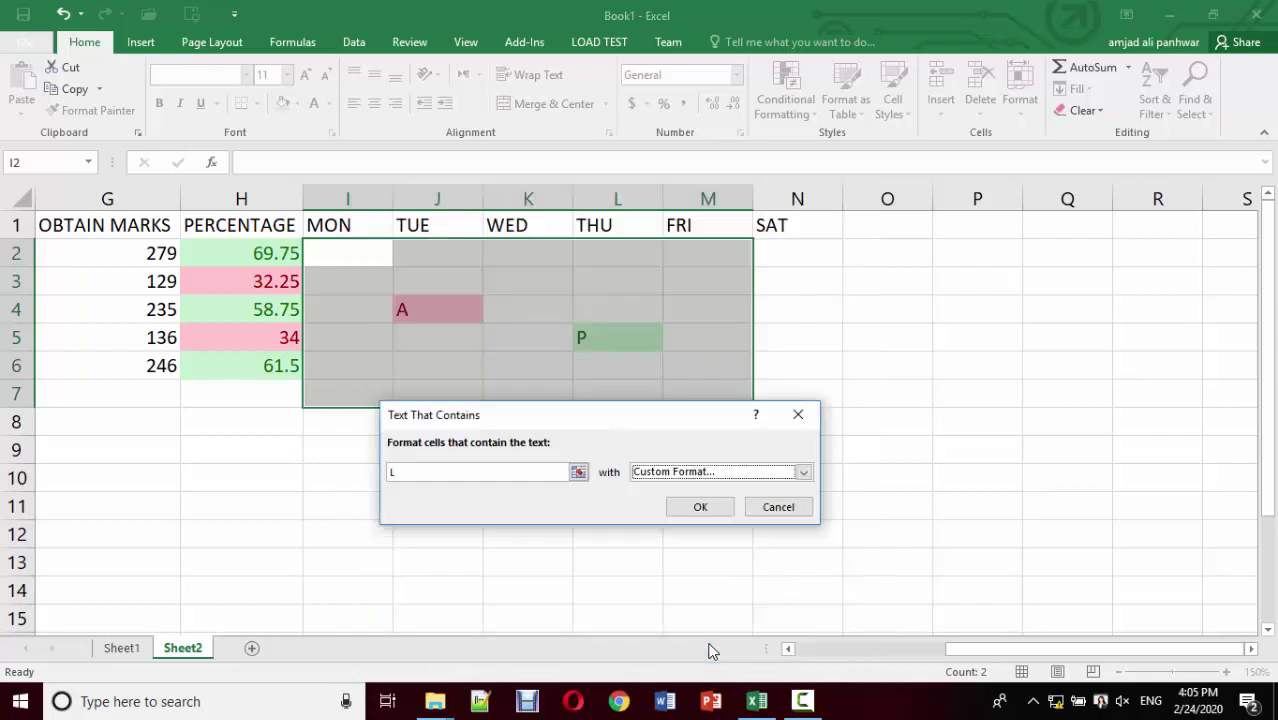
left_click(697, 507)
Step: Enter L in K4 under WED and L2 under THU to test the orange highlight
left_click(636, 481)
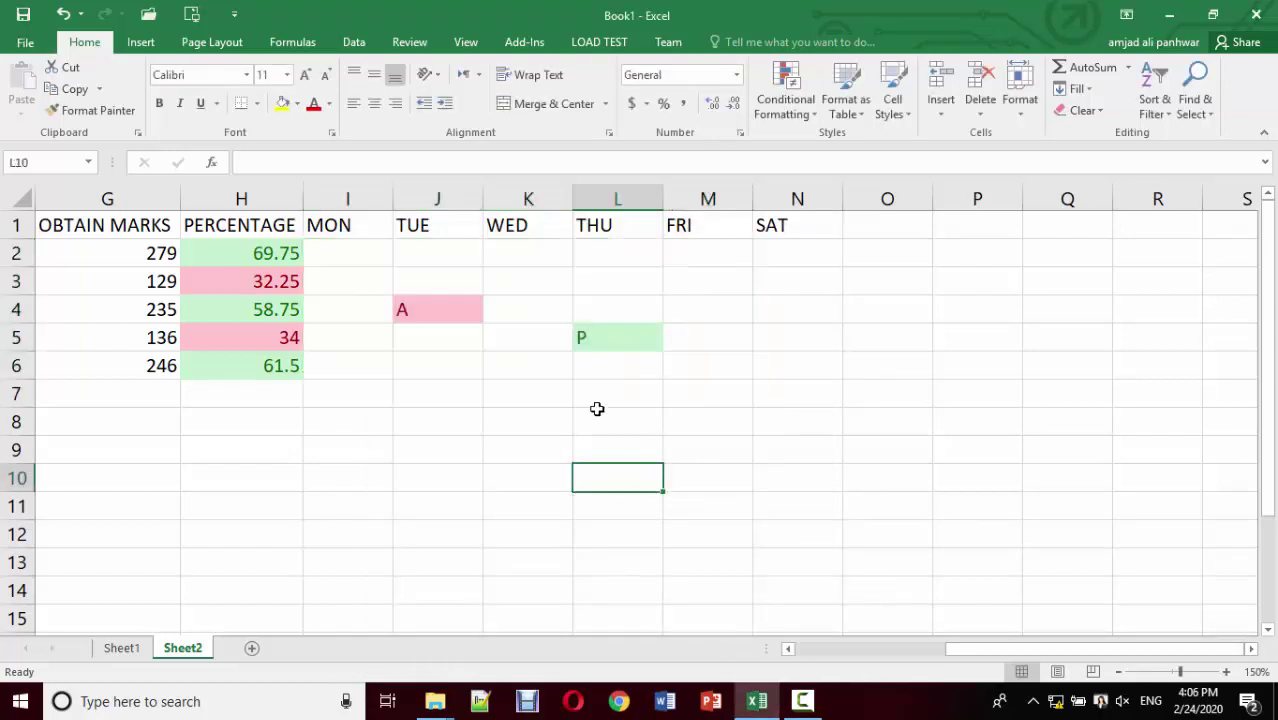
left_click(533, 304)
type("L")
key("Return")
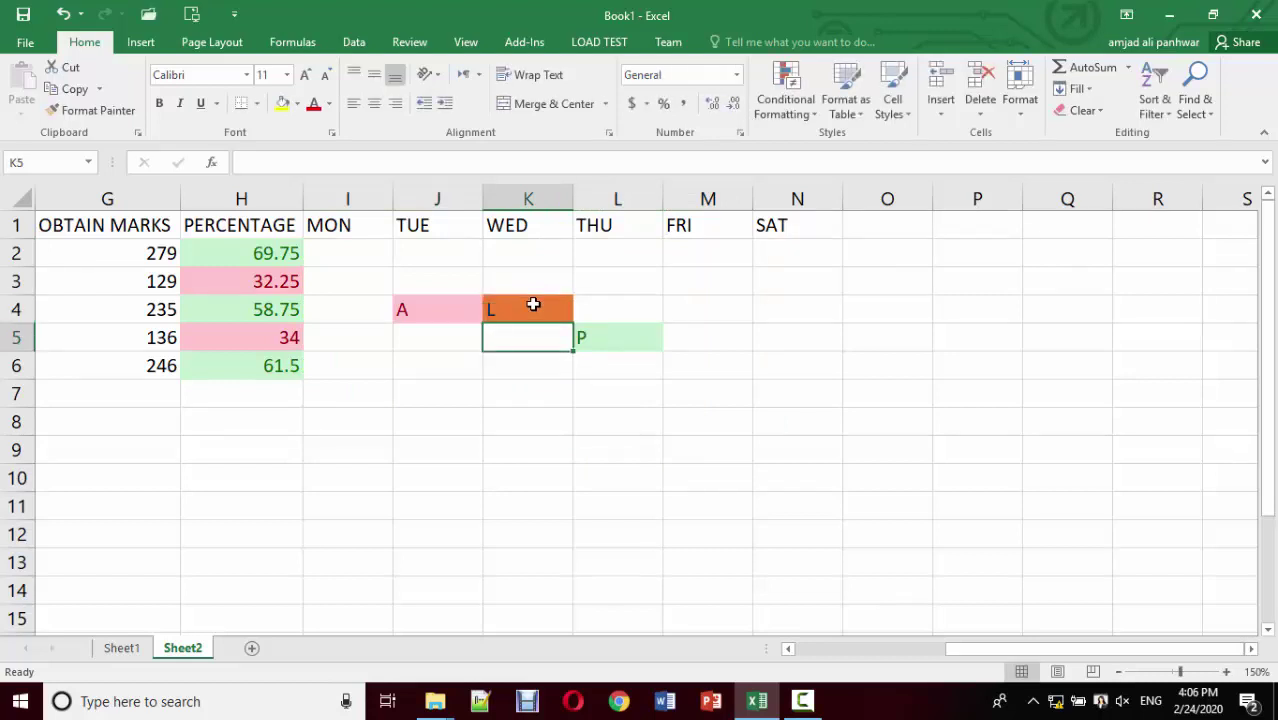
left_click(622, 263)
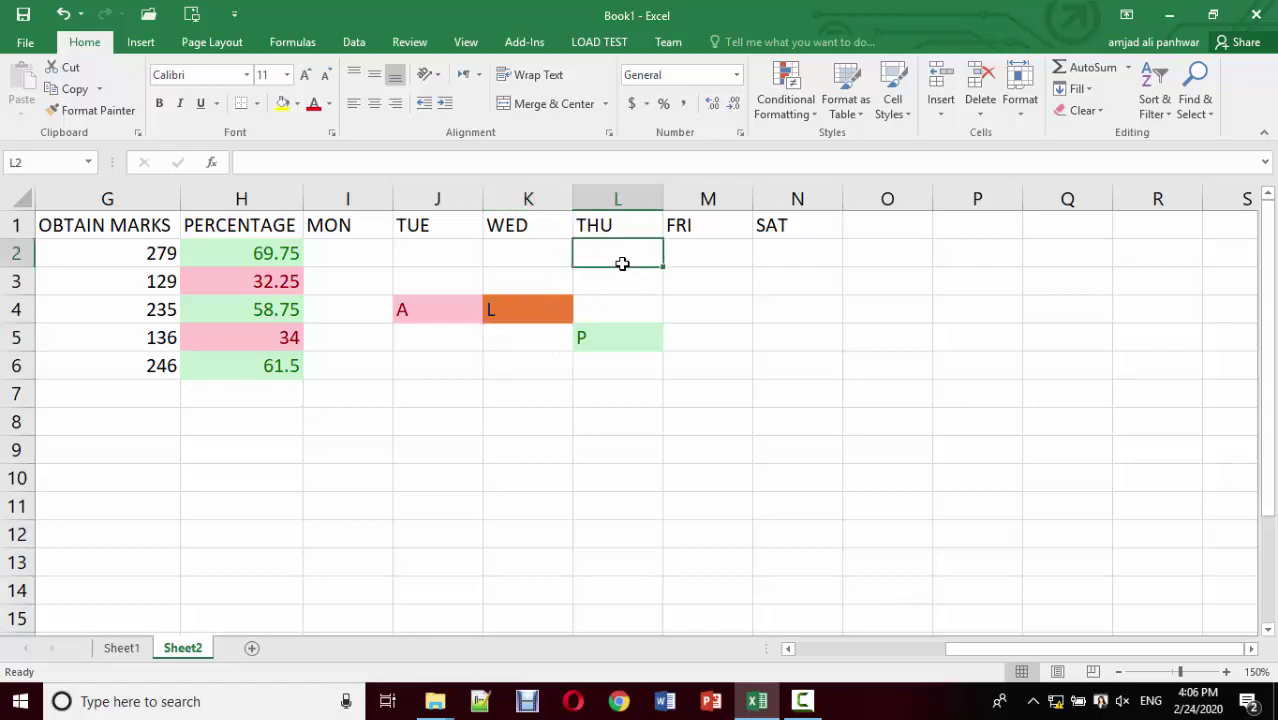
type("L")
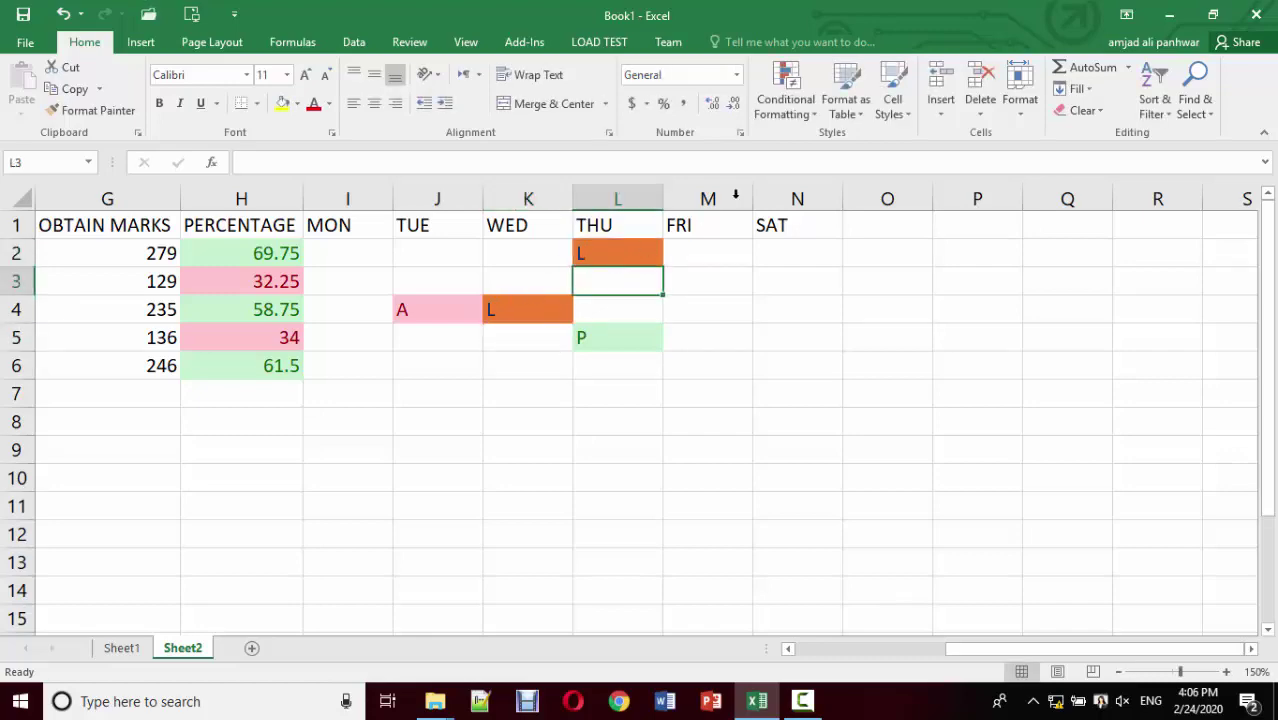
left_click(819, 114)
left_click(816, 112)
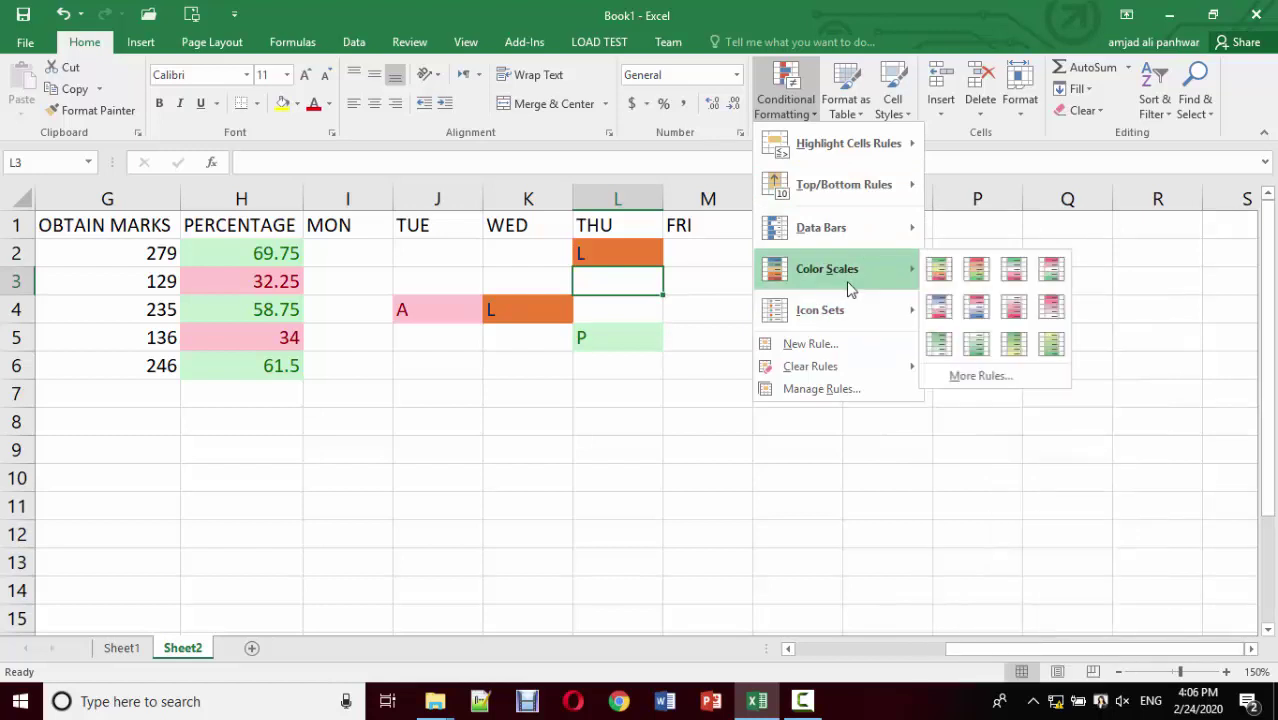
mouse_move(827, 269)
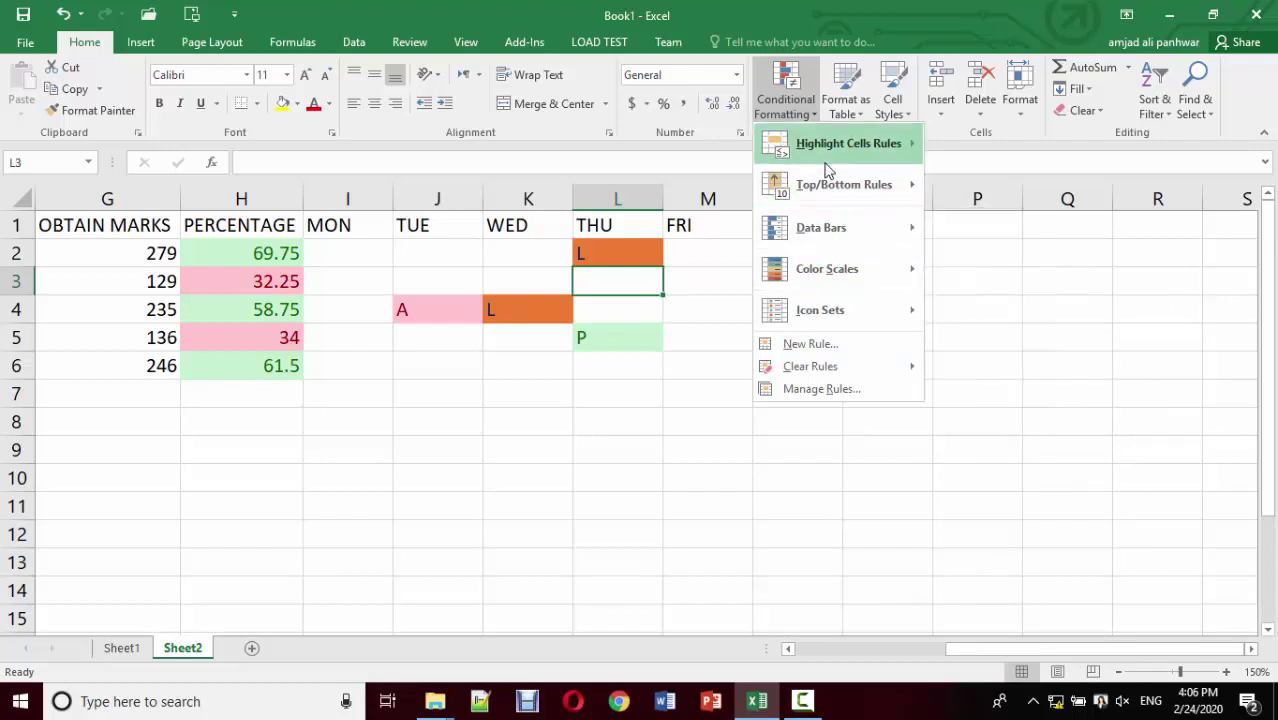
mouse_move(820, 310)
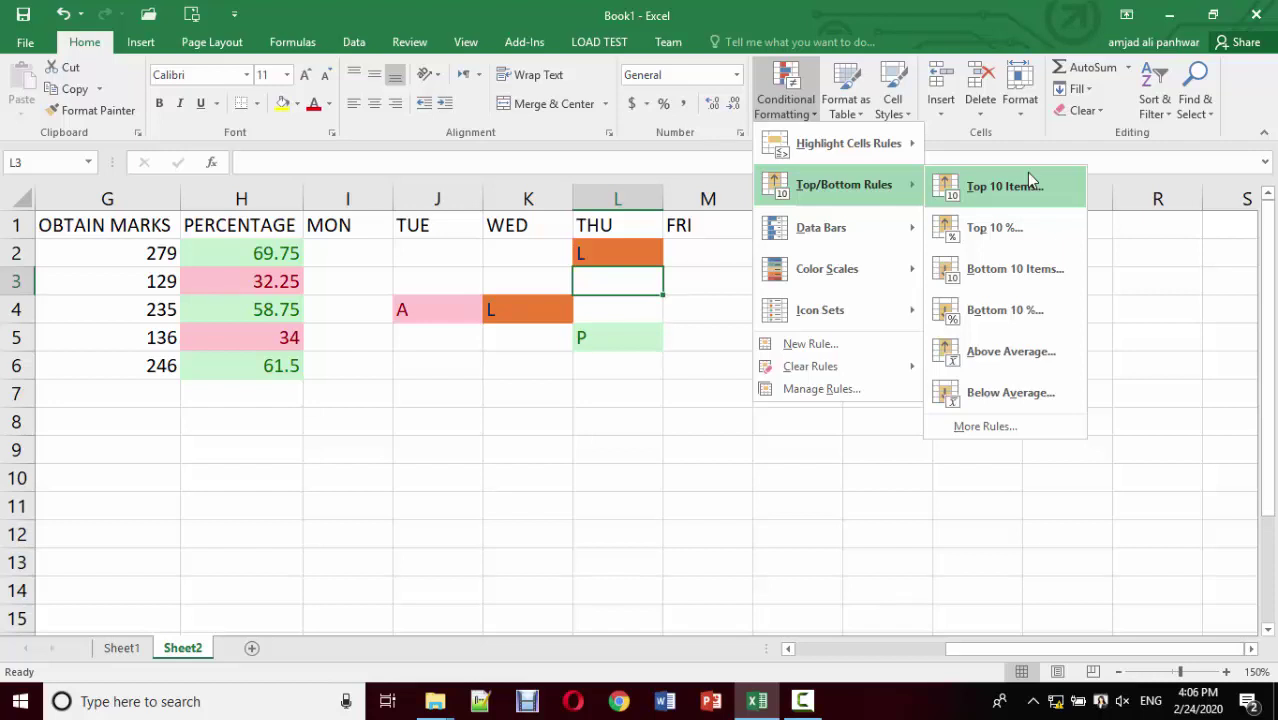
Step: Dismiss the Conditional Formatting menu and select the marks data A1:H7 for Format as Table
left_click(745, 342)
left_click(702, 344)
key("Left")
key("Left")
key("Left")
key("Left")
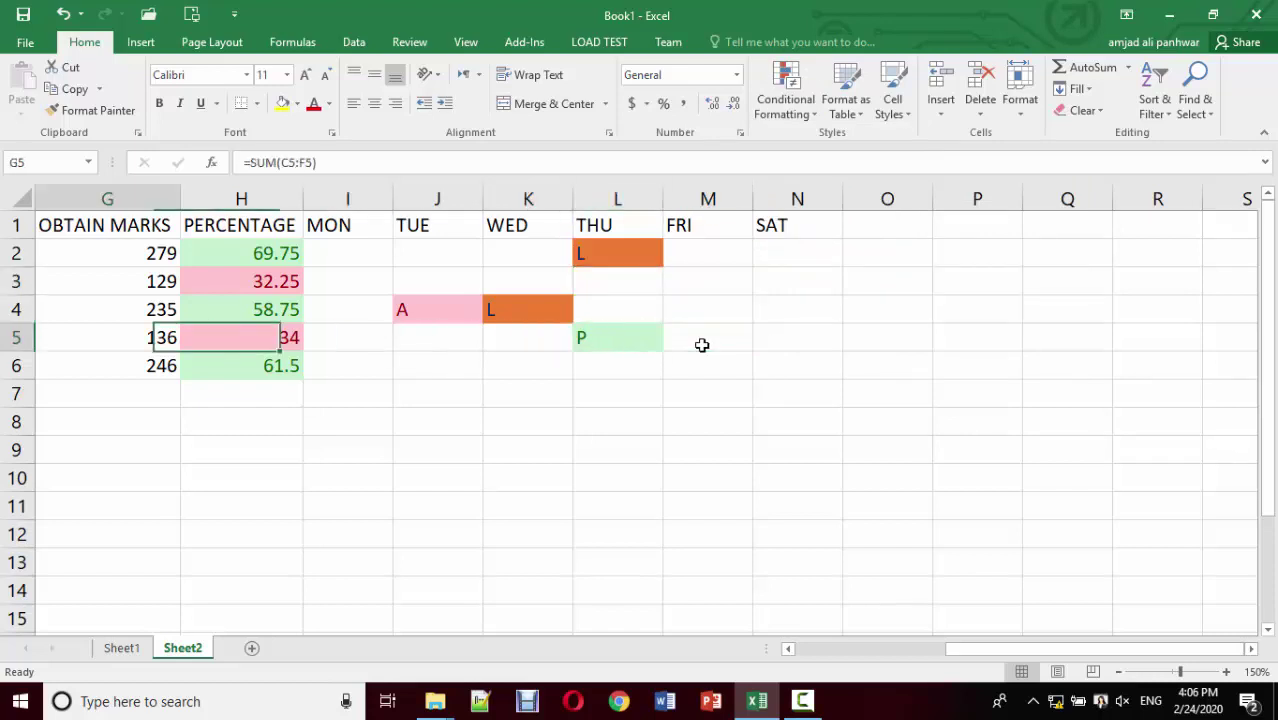
key("Left")
key("Left")
key("Left")
key("Up")
key("Up")
key("Up")
key("Up")
key("shift+Right")
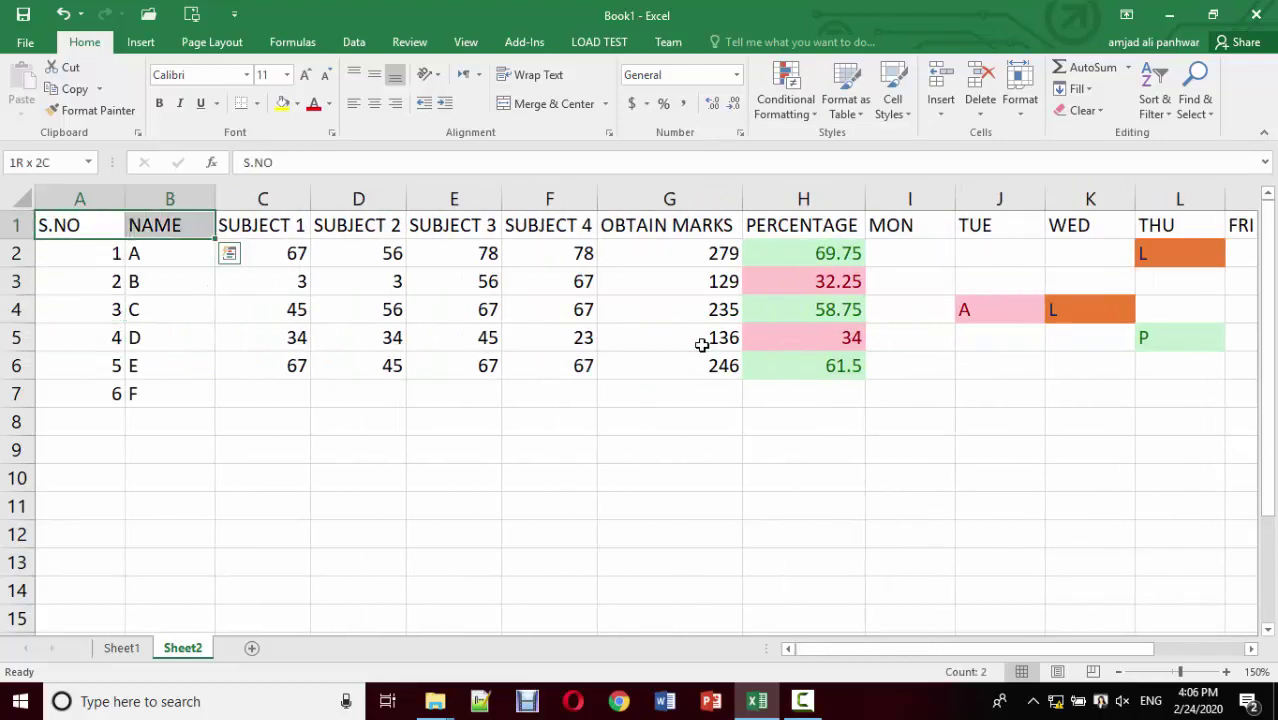
key("shift+Right")
key("shift+Right")
key("shift+Right")
key("shift+Right")
key("shift+Right")
key("shift+Down")
key("shift+Left")
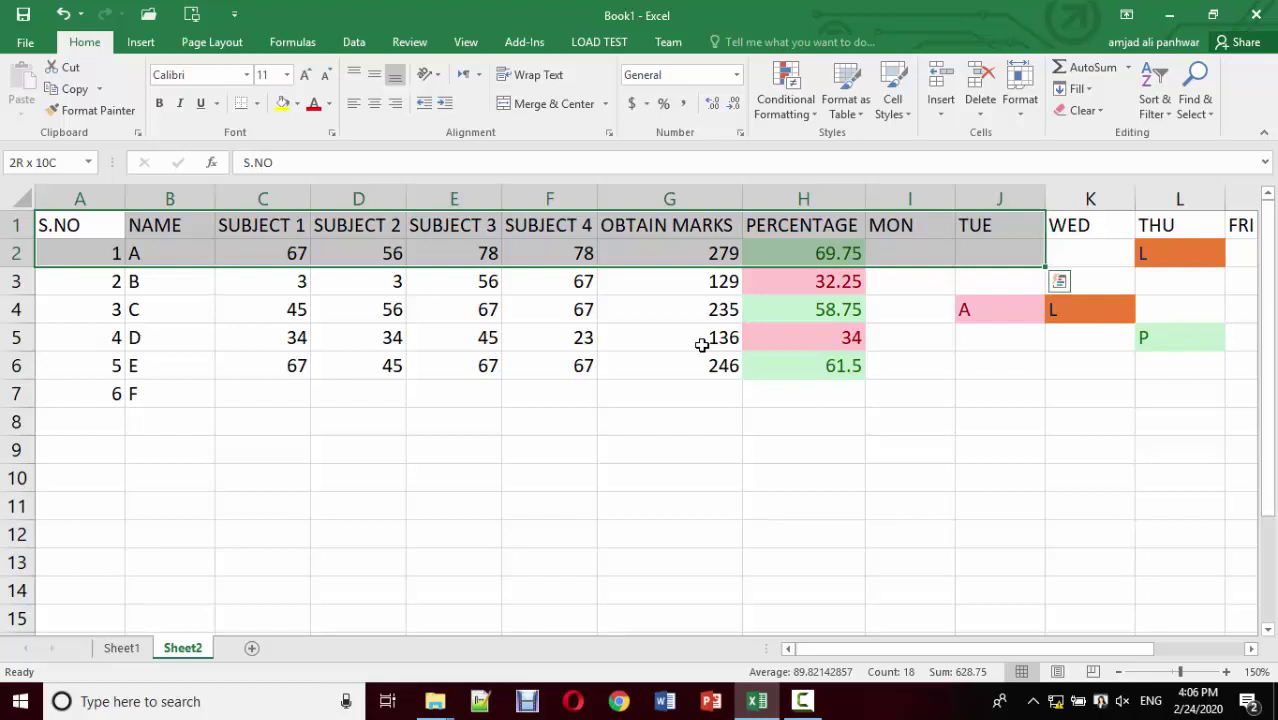
key("shift+Left")
key("shift+Left")
key("shift+Up")
key("shift+Down")
key("shift+Down")
key("shift+Down")
key("shift+Down")
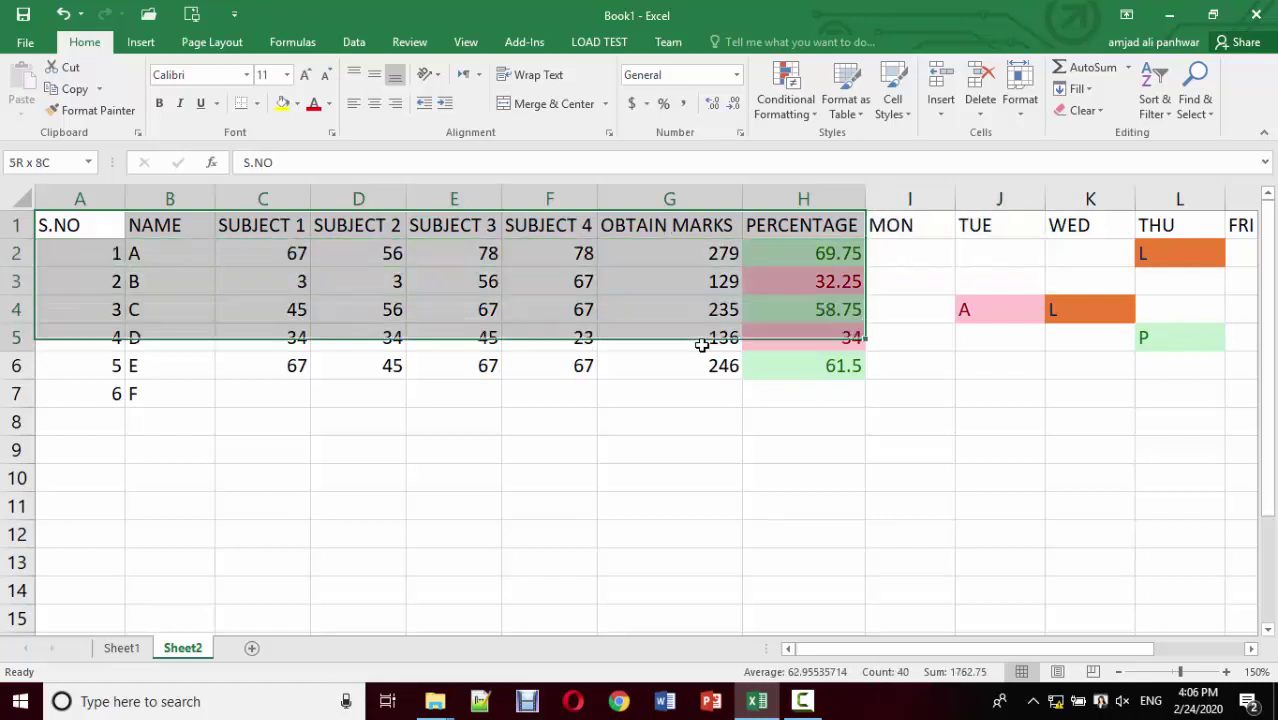
key("shift+Down")
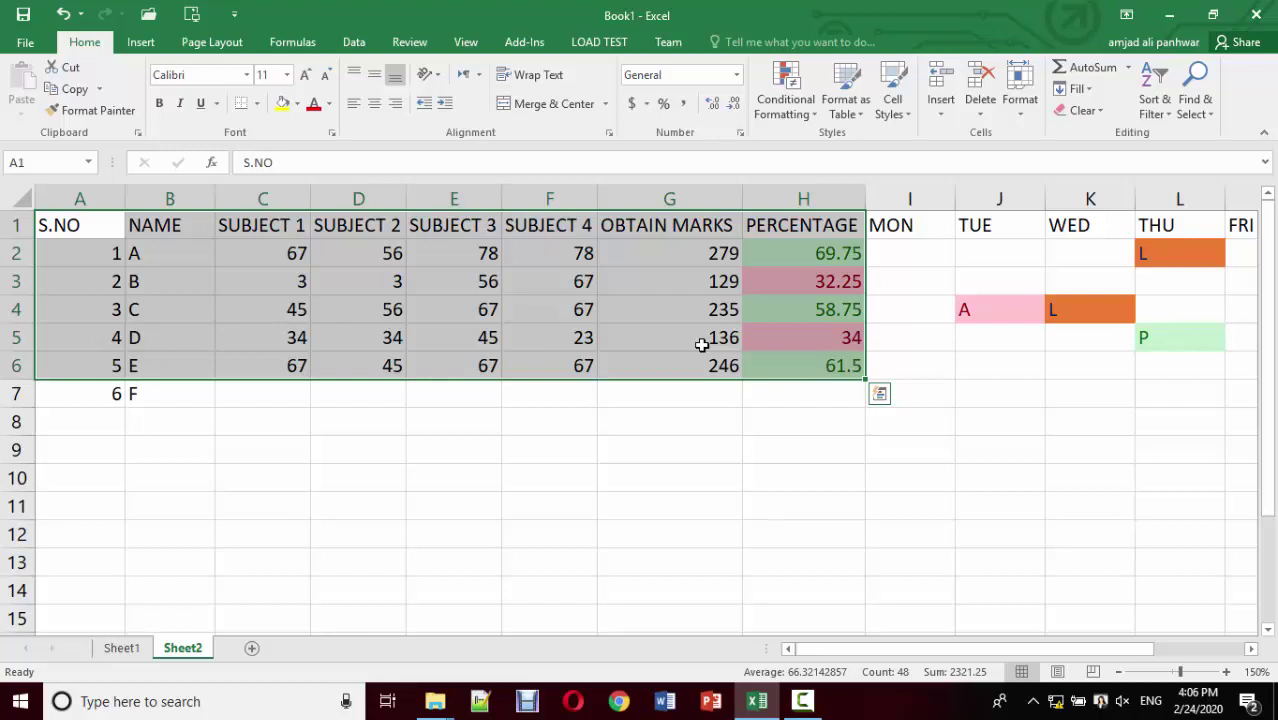
key("shift+Down")
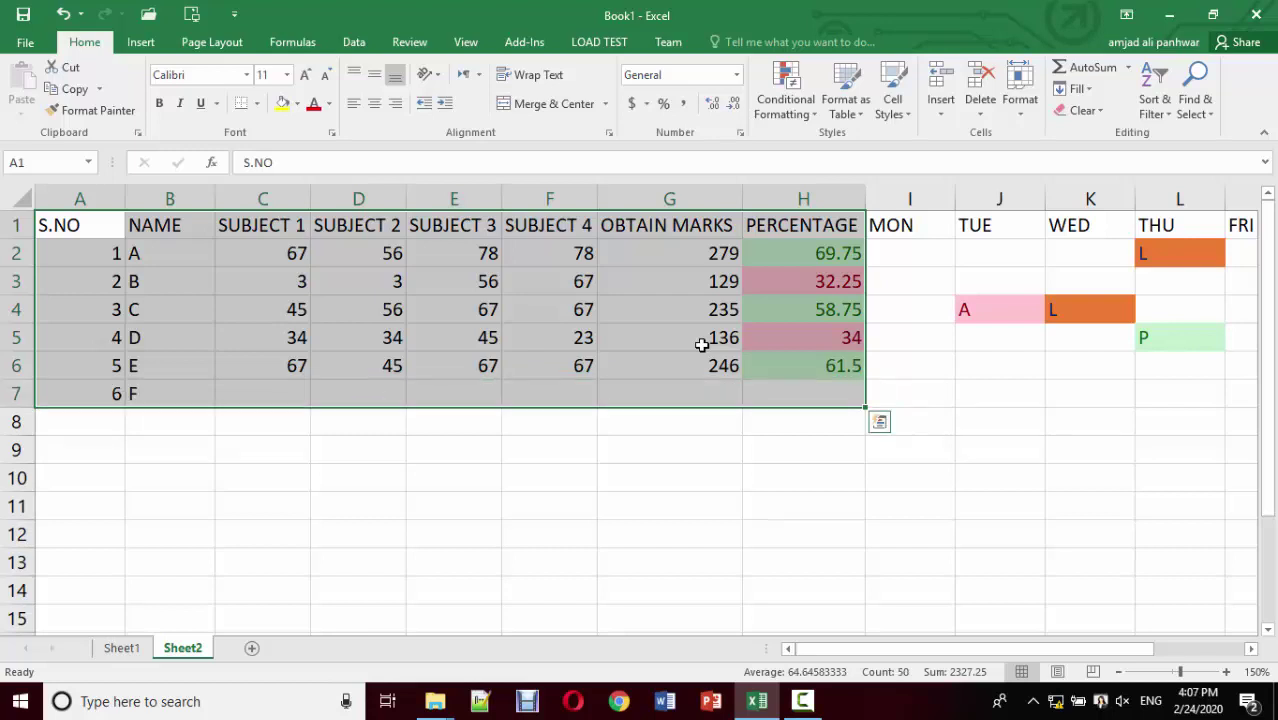
left_click(862, 116)
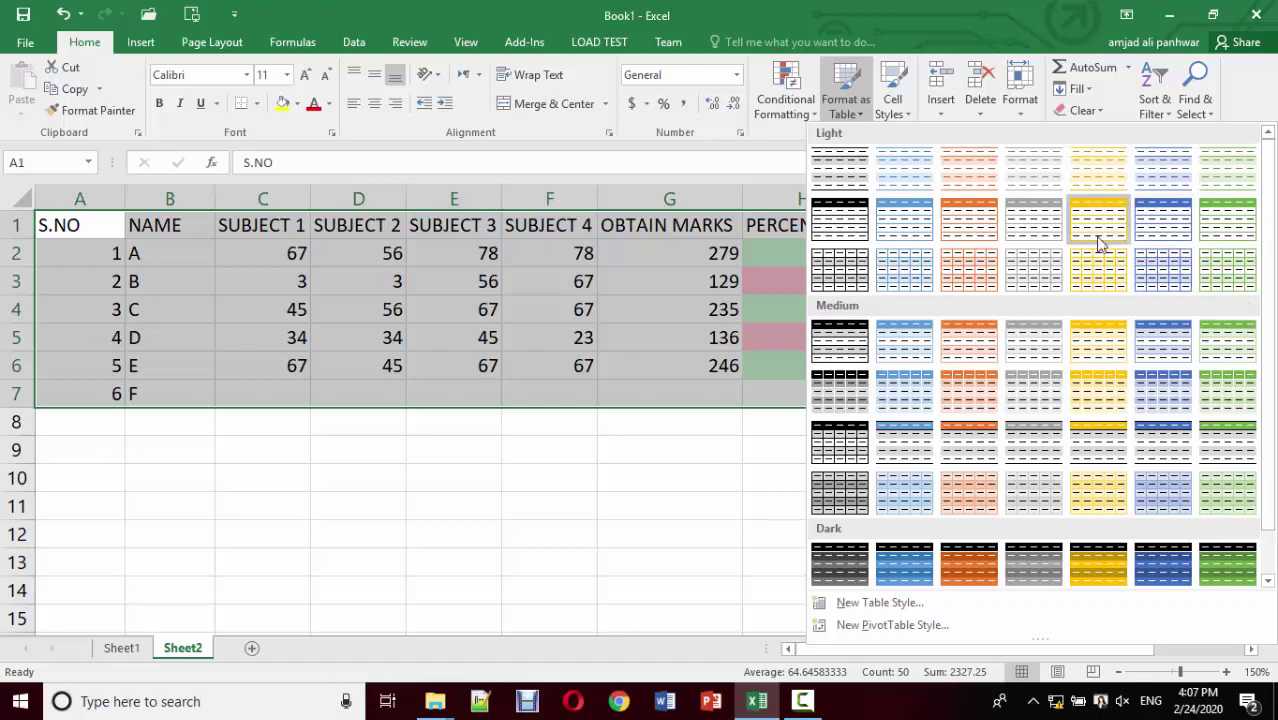
Step: Turn A1:H7 into an orange-styled table with the first row as headers
left_click(960, 235)
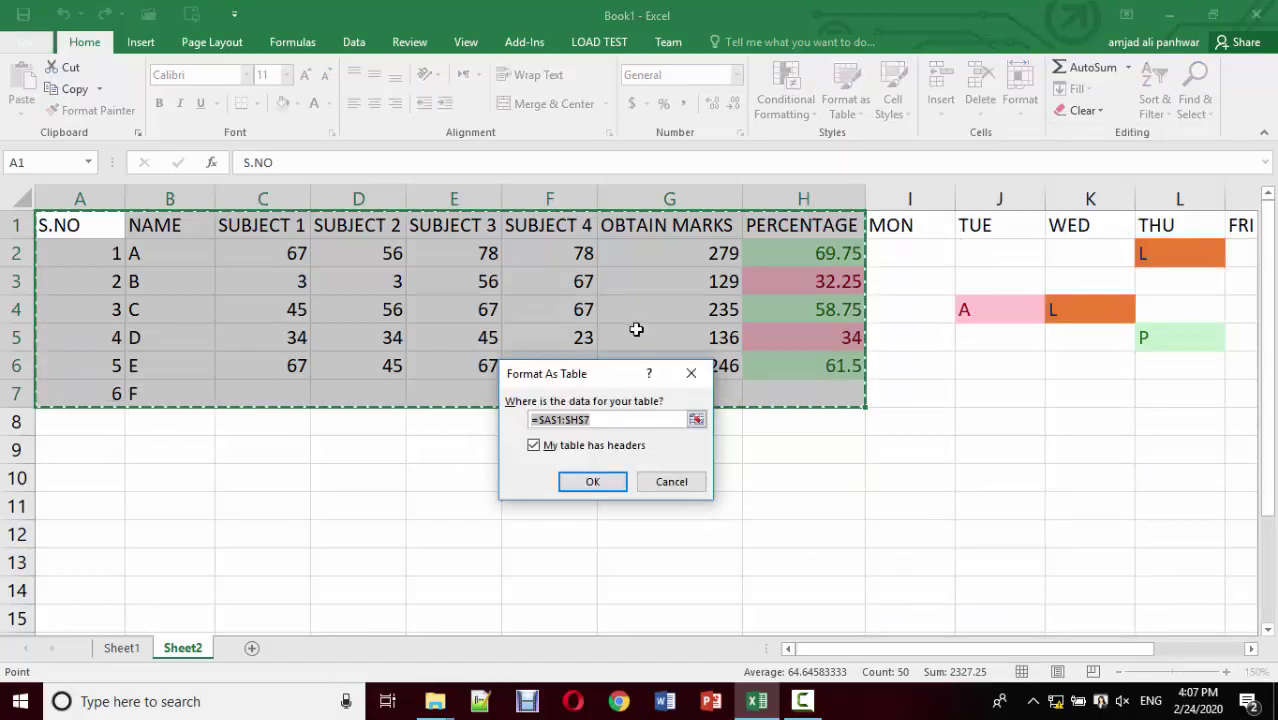
left_click(605, 450)
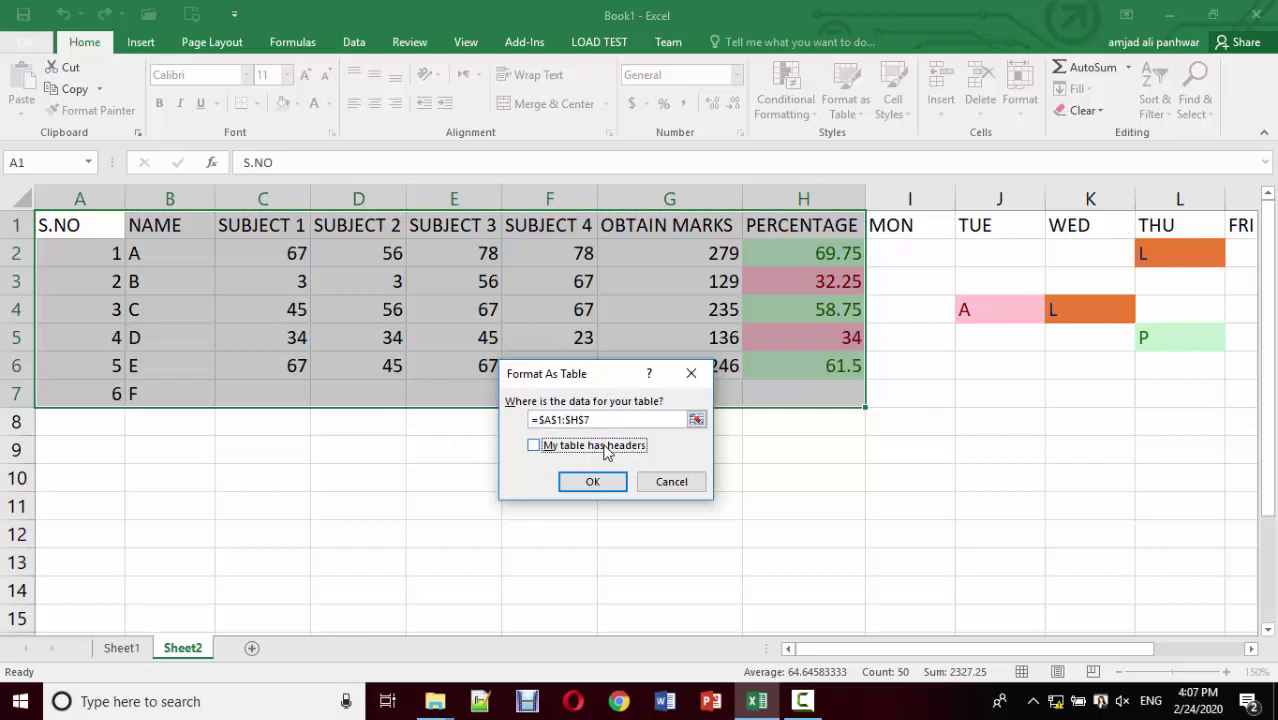
left_click(605, 450)
left_click(591, 481)
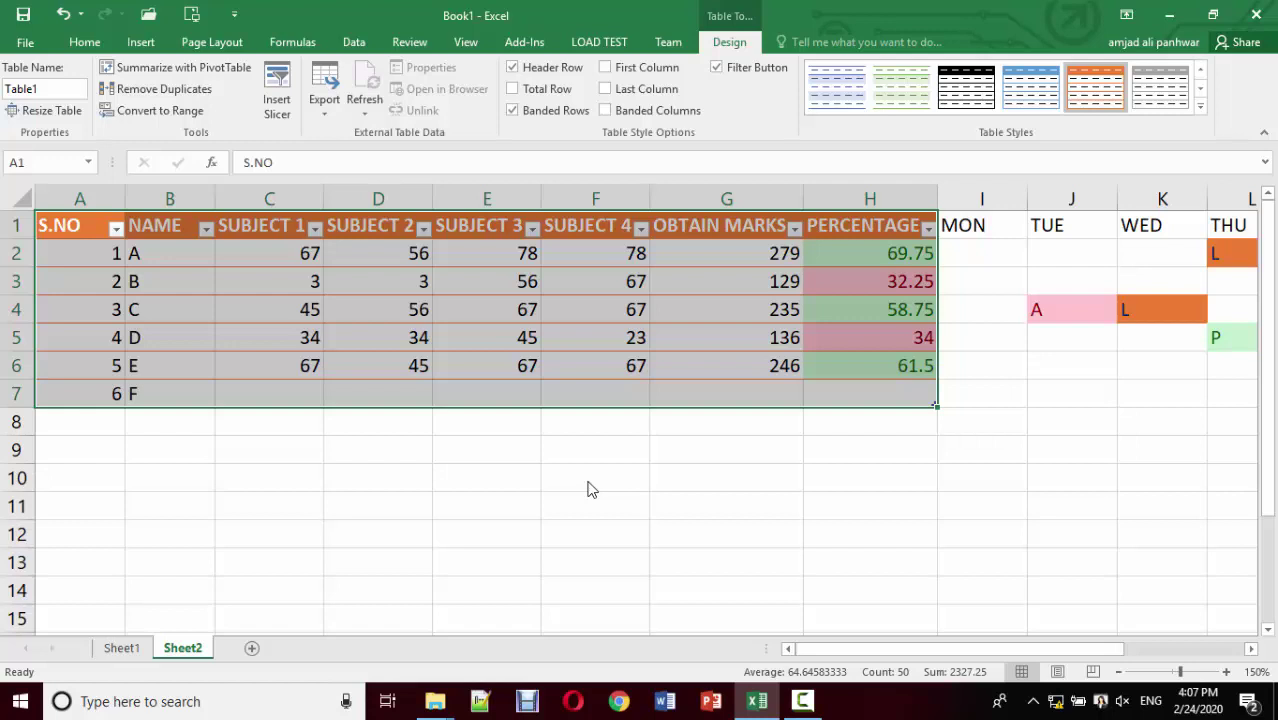
Step: Undo the table formatting on the marks data
key("ctrl+z")
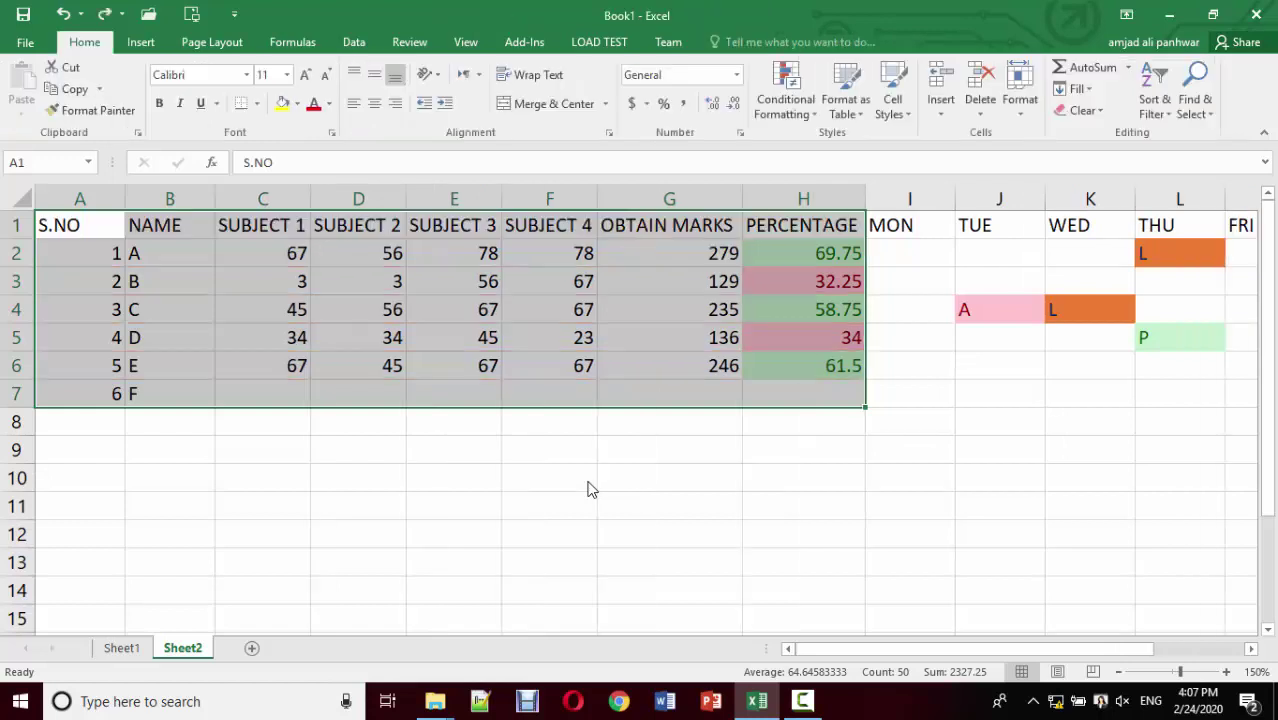
left_click(637, 482)
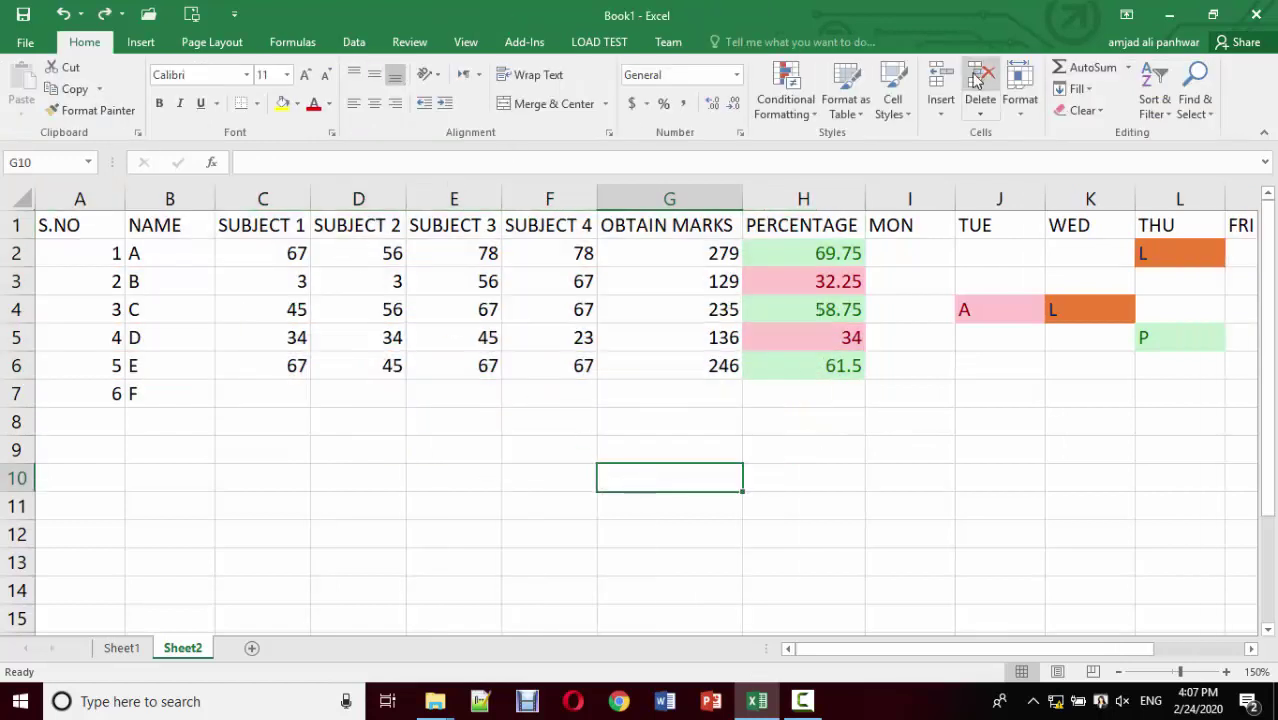
left_click(910, 114)
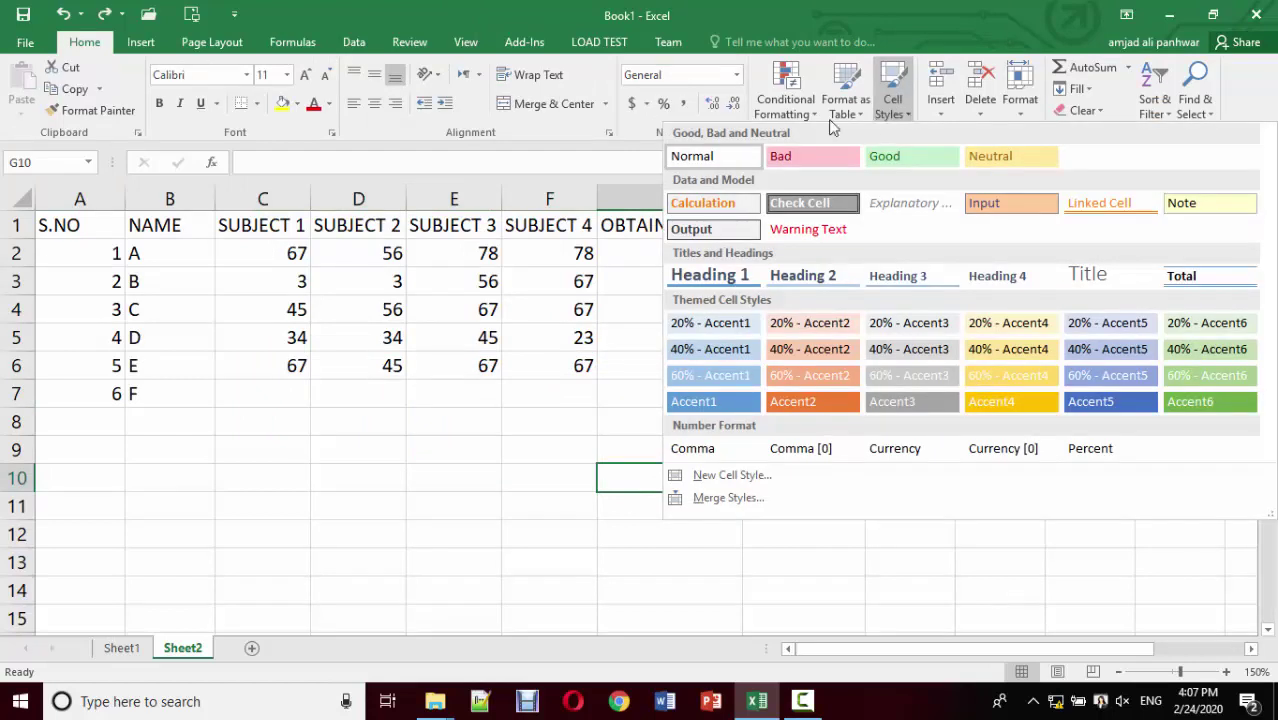
left_click(472, 219)
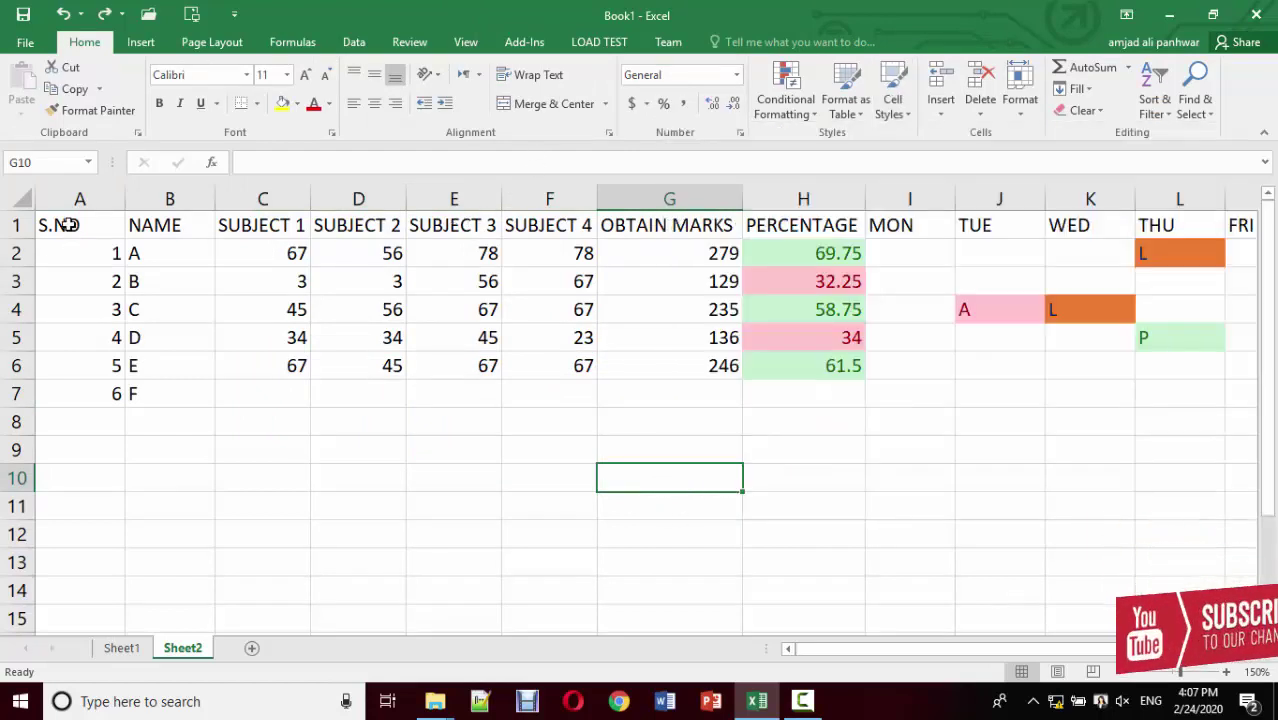
Step: Give header row 1 the blue Accent5 cell style and make the row taller
left_click_drag(67, 225, 1100, 230)
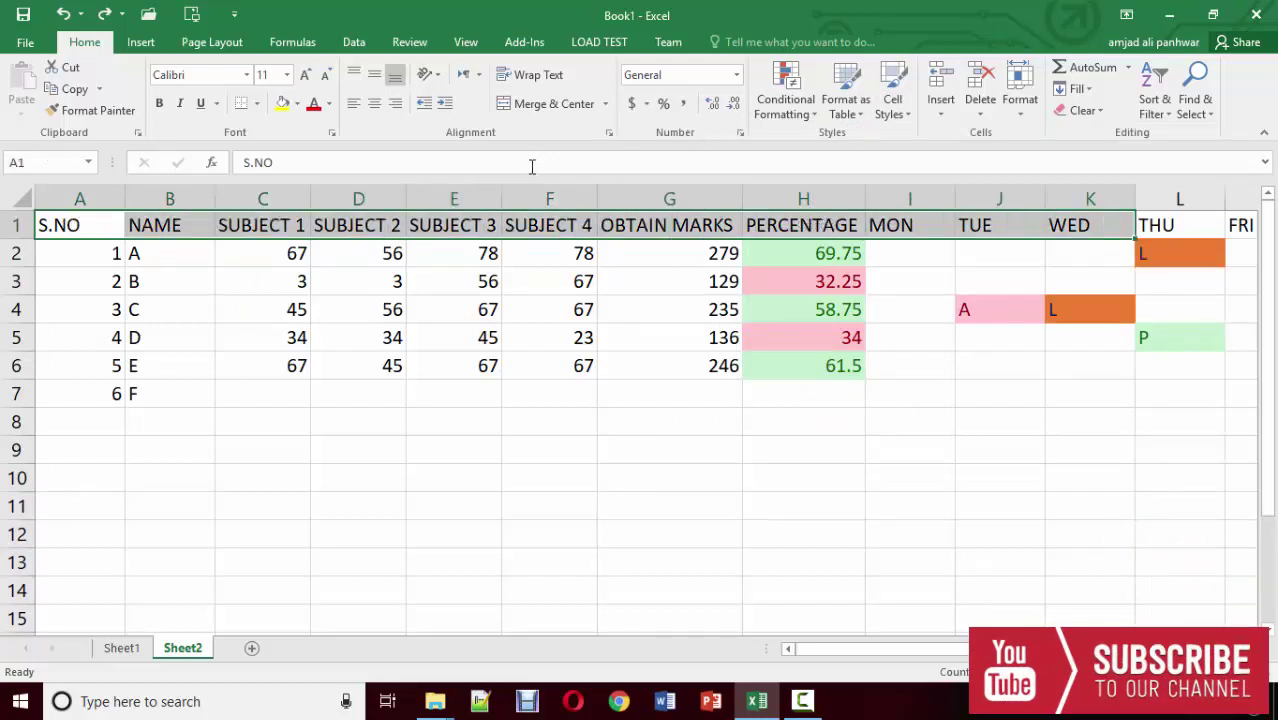
left_click(12, 225)
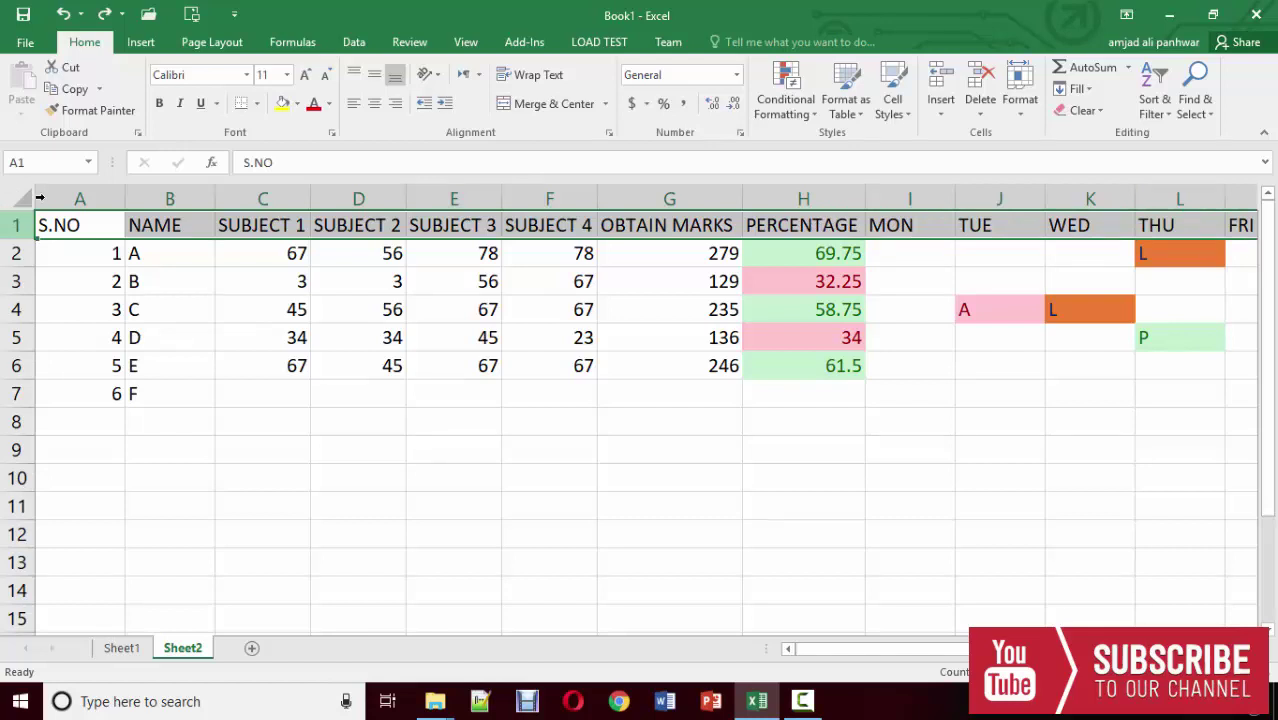
left_click(893, 95)
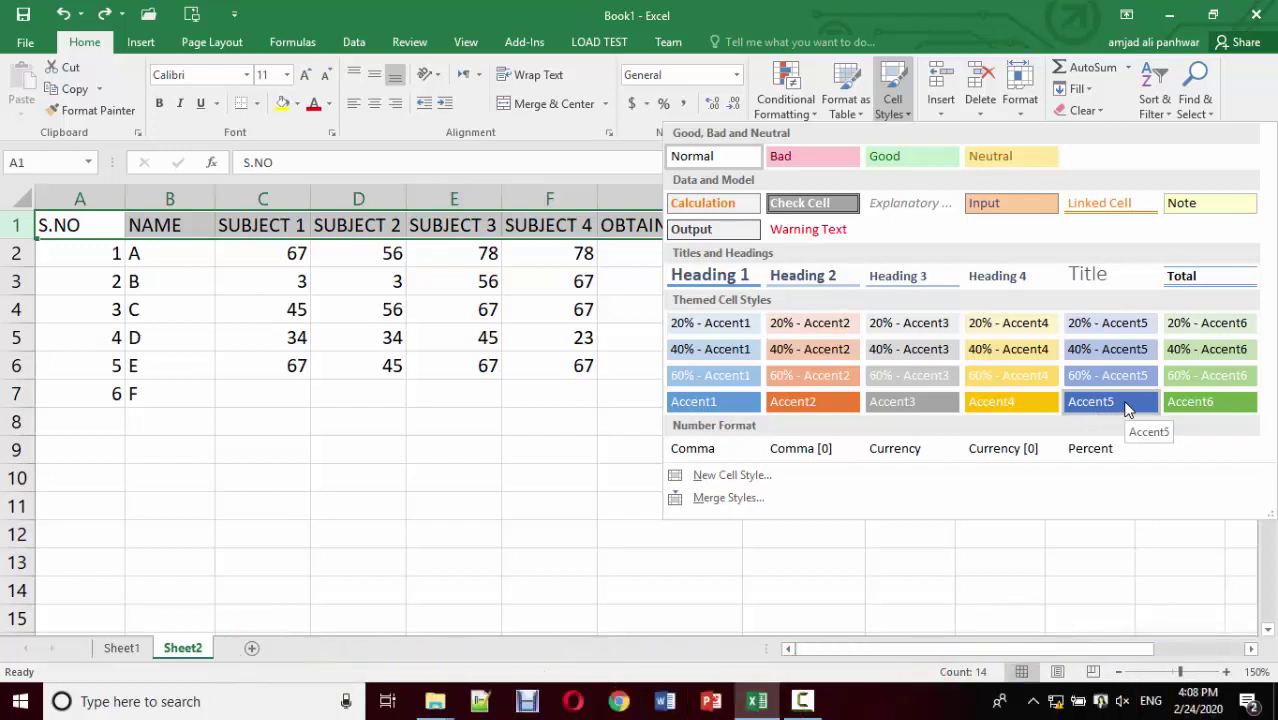
left_click(1110, 401)
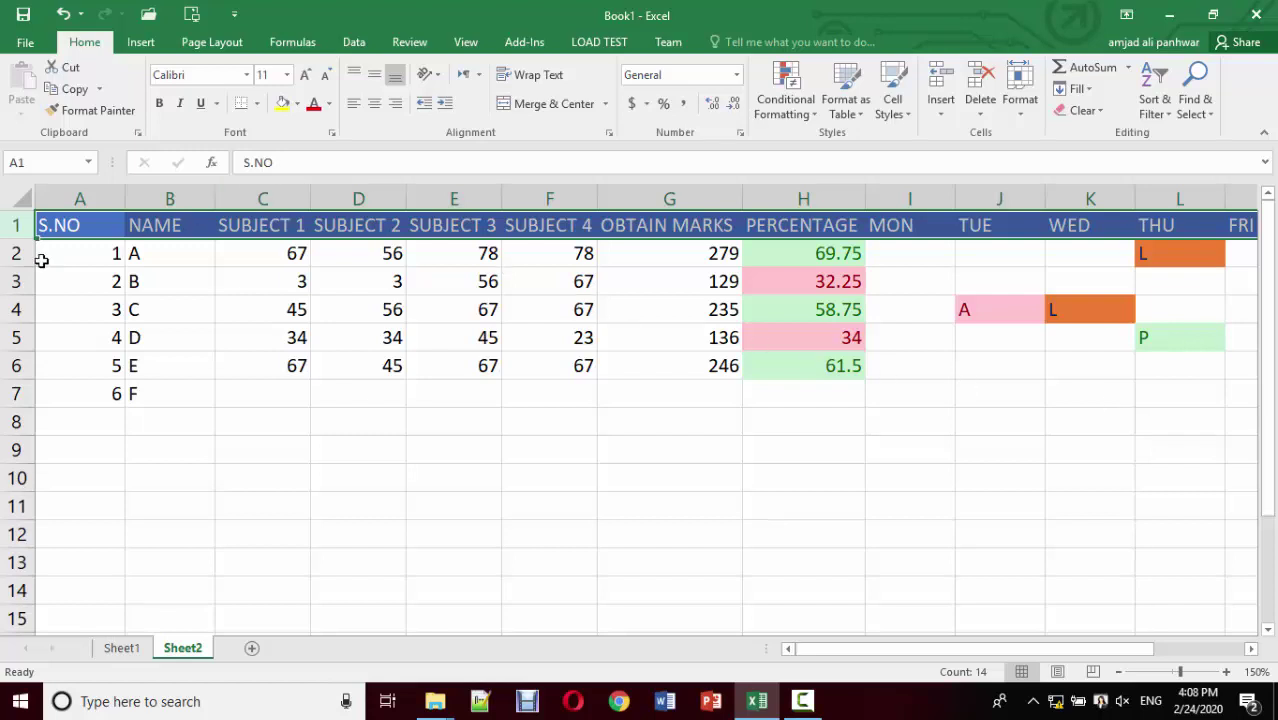
left_click_drag(20, 240, 30, 271)
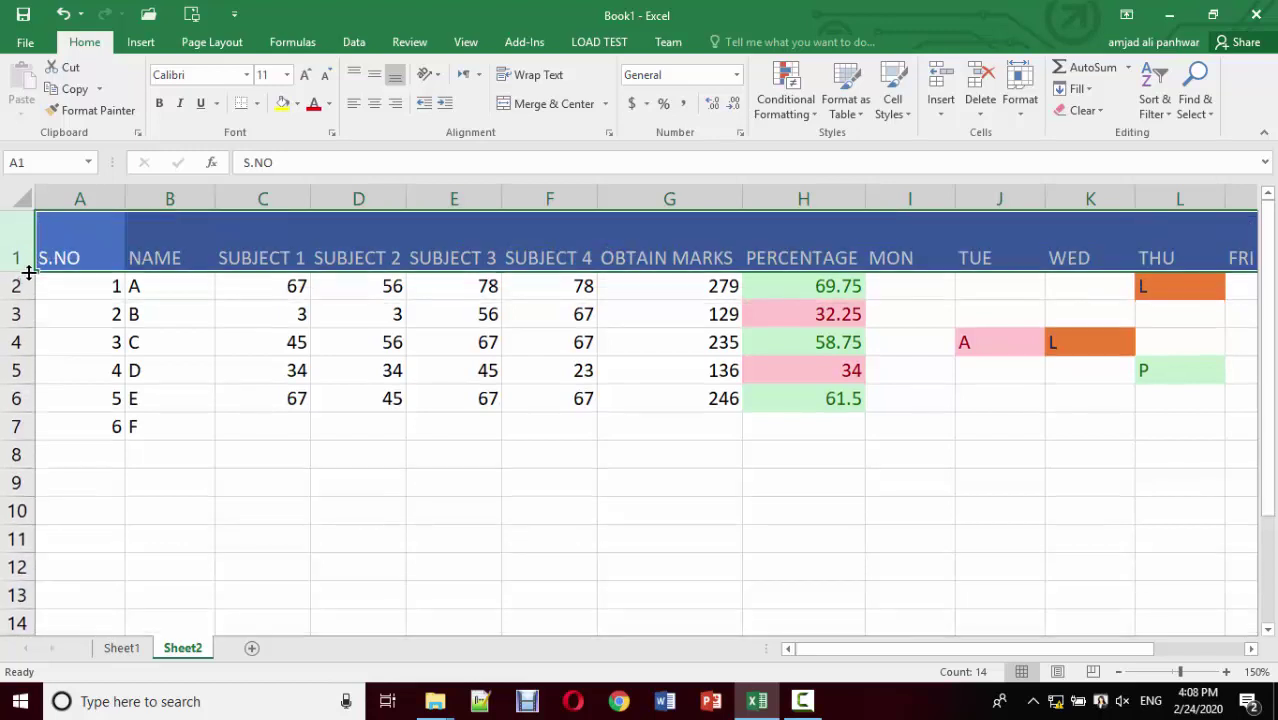
Step: Centre the row 1 header labels vertically and horizontally and add All Borders
left_click(374, 75)
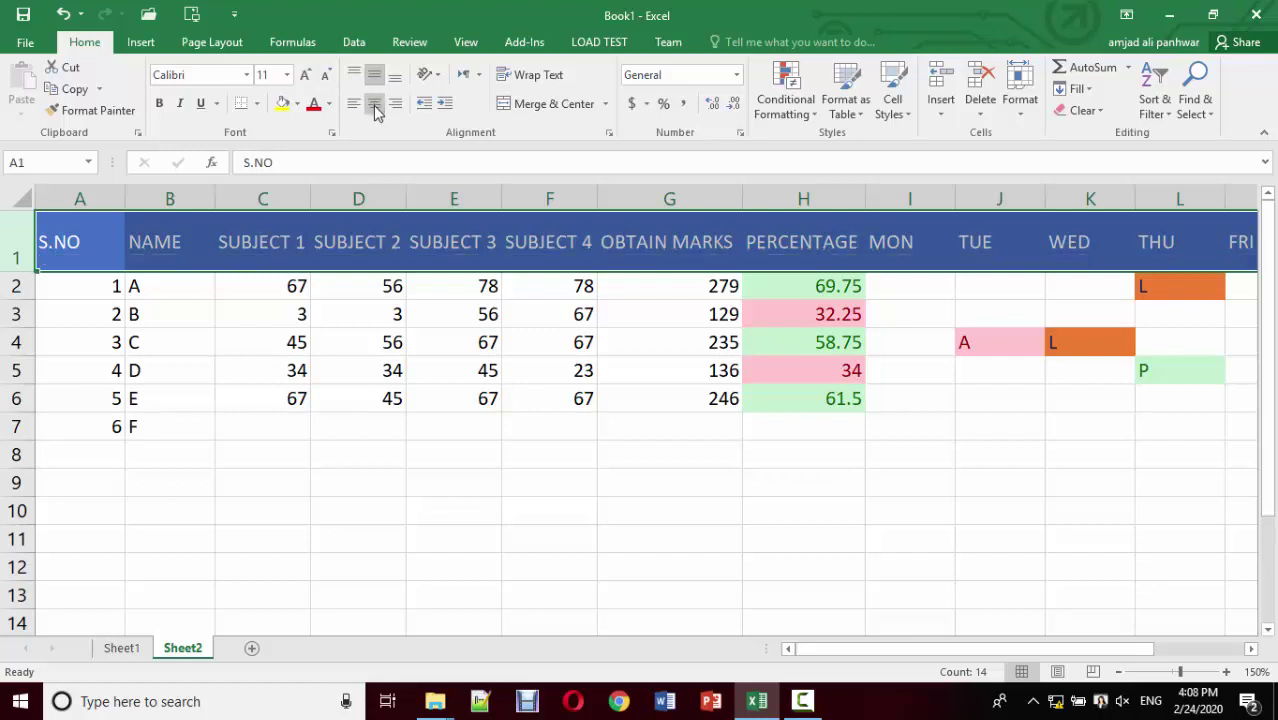
left_click(374, 104)
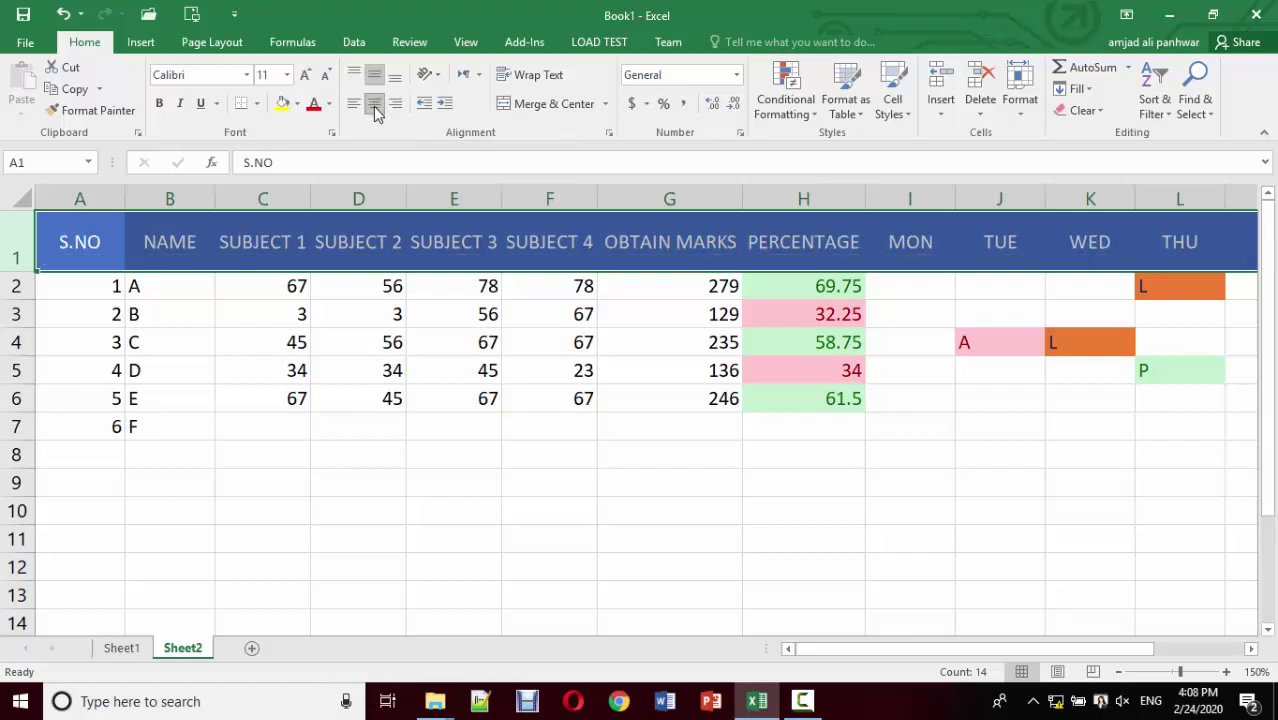
left_click(258, 104)
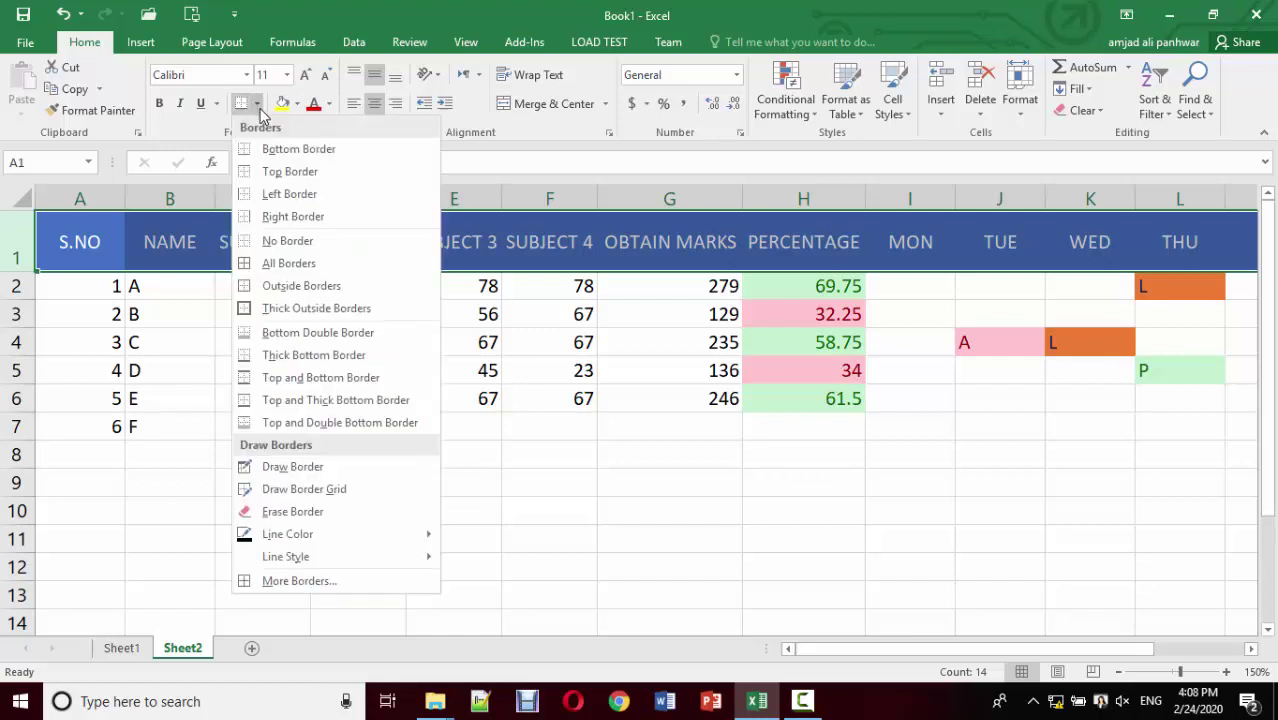
left_click(288, 262)
left_click(295, 345)
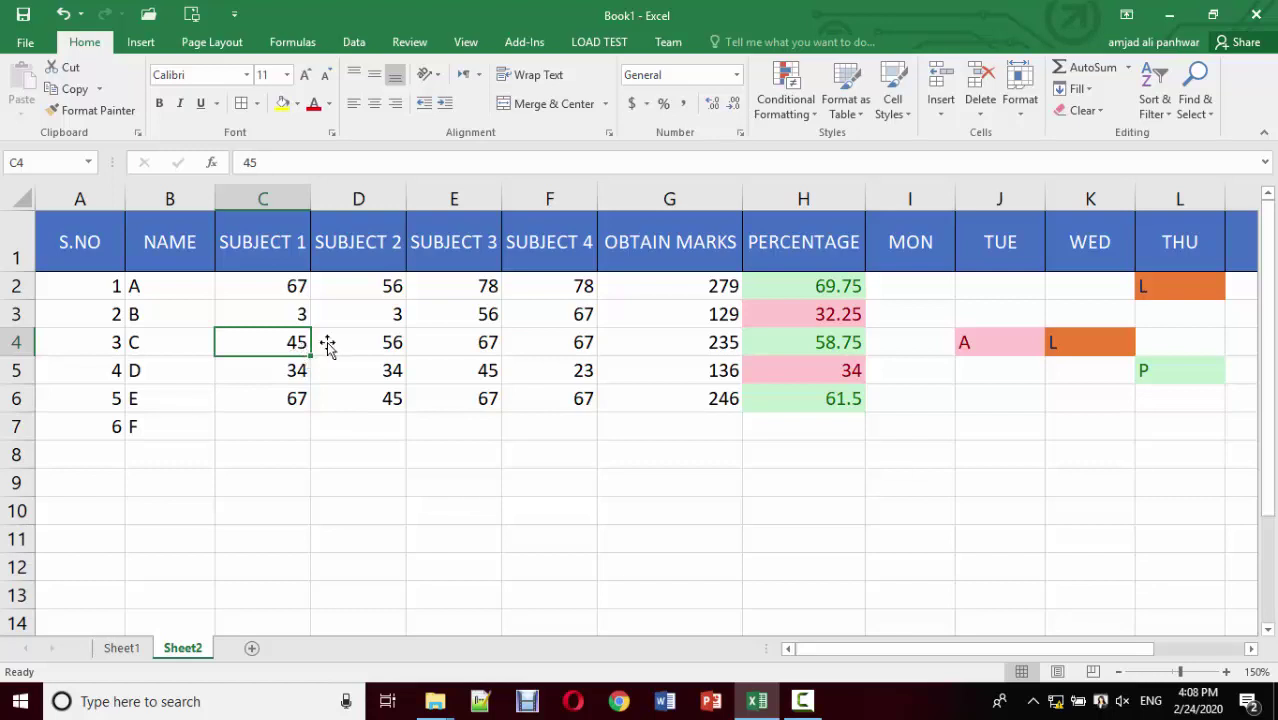
Step: Give cell C4, holding the mark 45, the orange Accent2 cell style
left_click(909, 118)
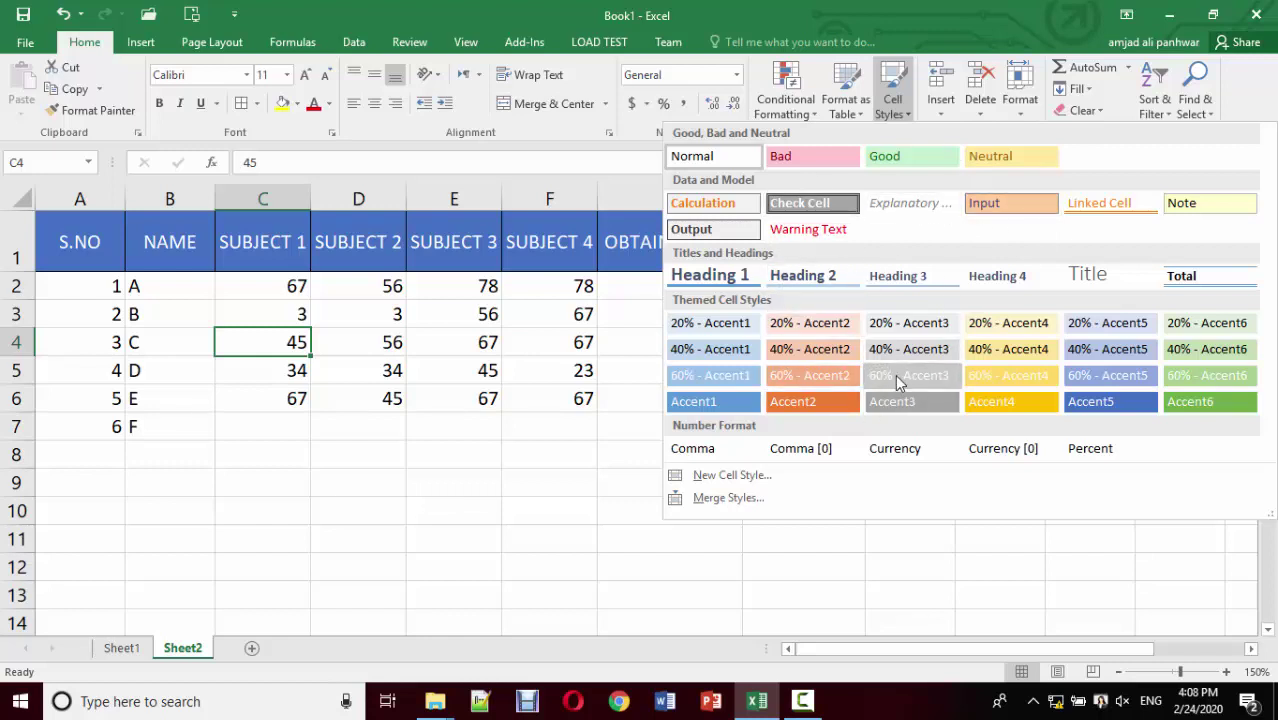
left_click(816, 402)
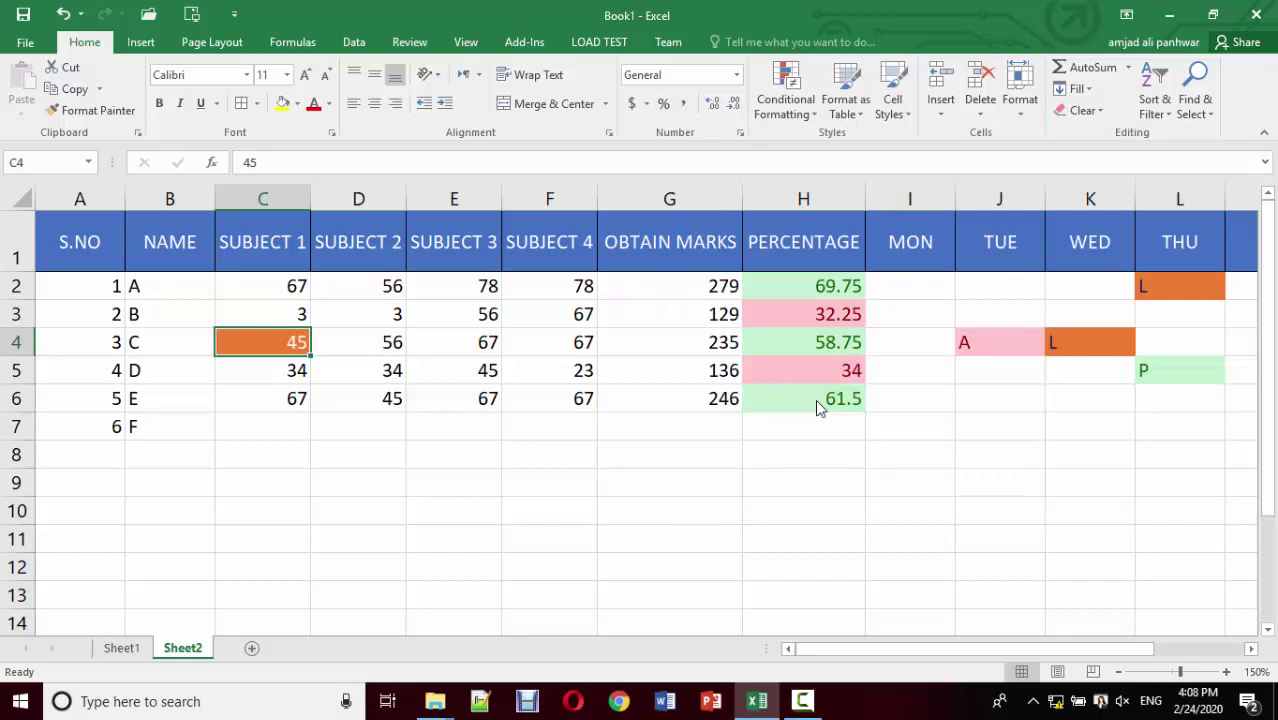
left_click(768, 446)
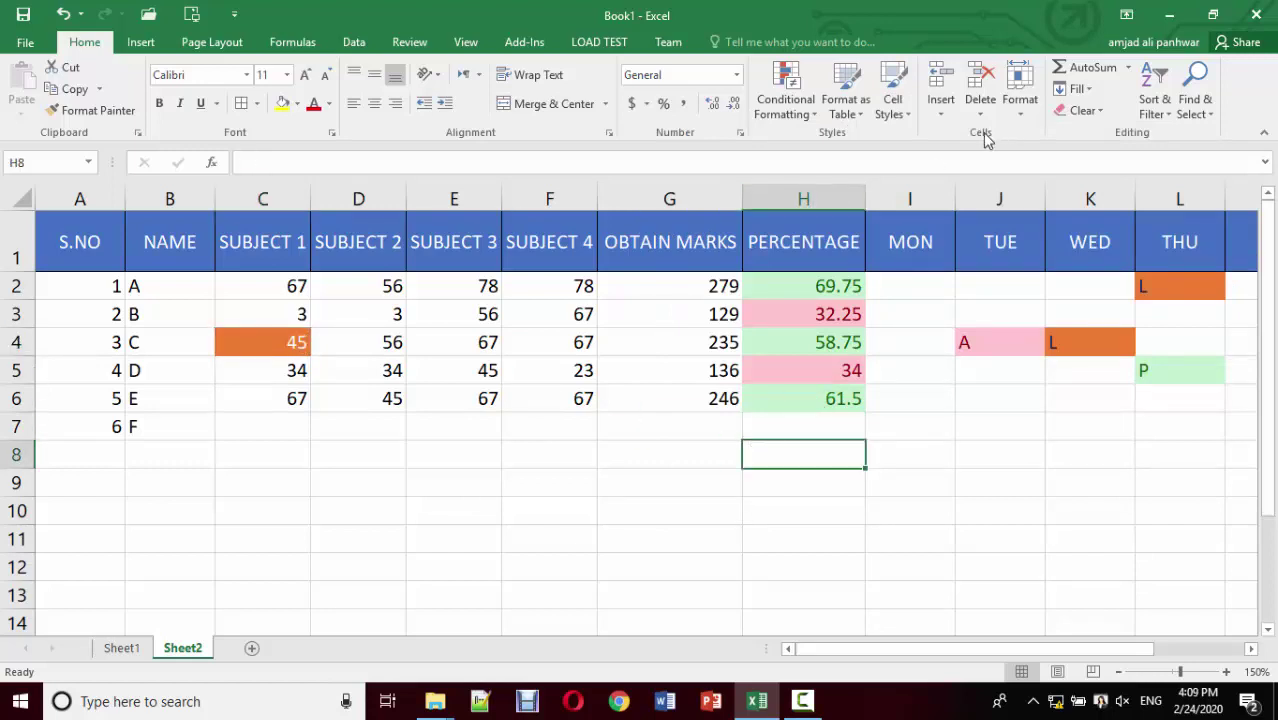
left_click(802, 700)
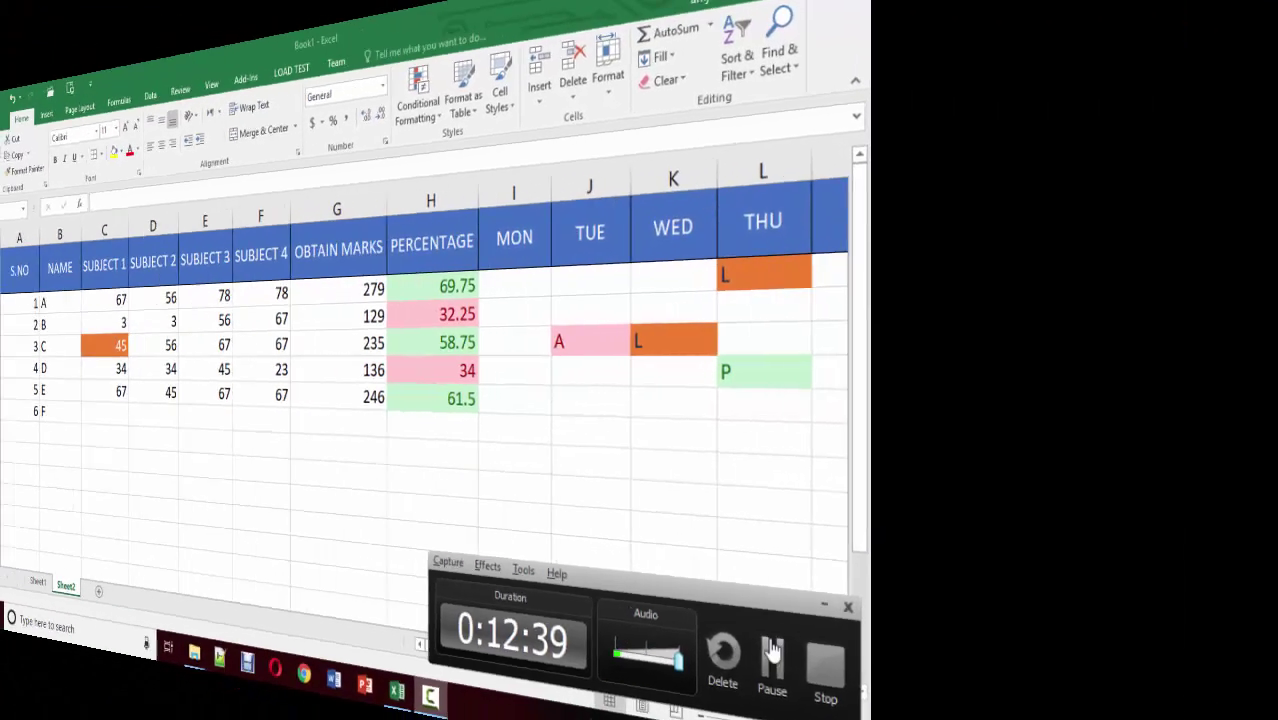